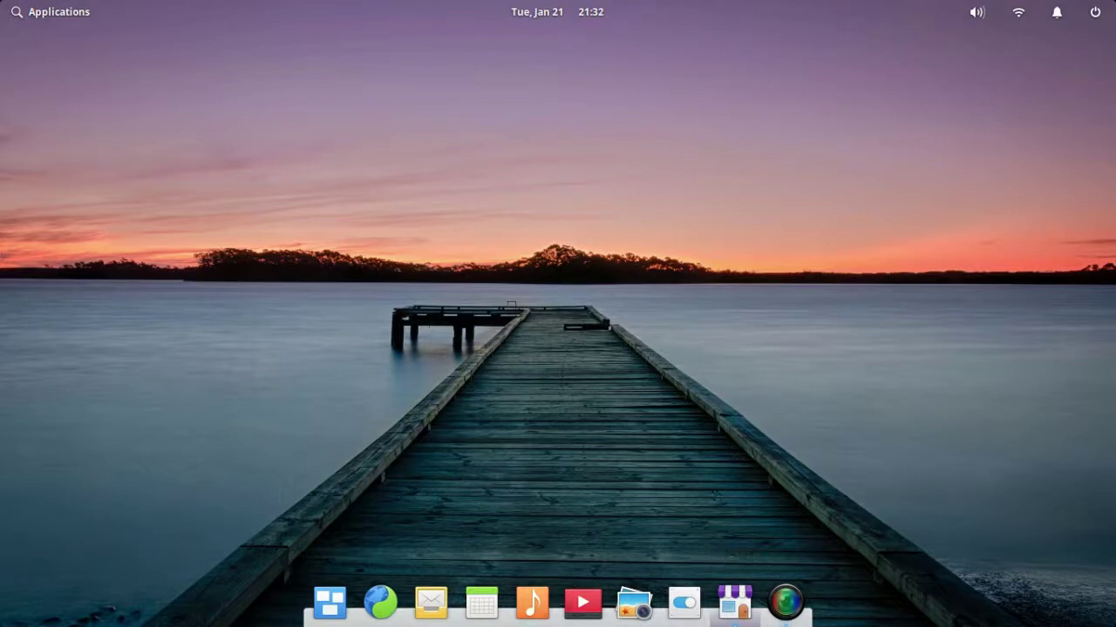
Step: Examine the system indicators for the session, notifications, network, sound and date
click(1096, 13)
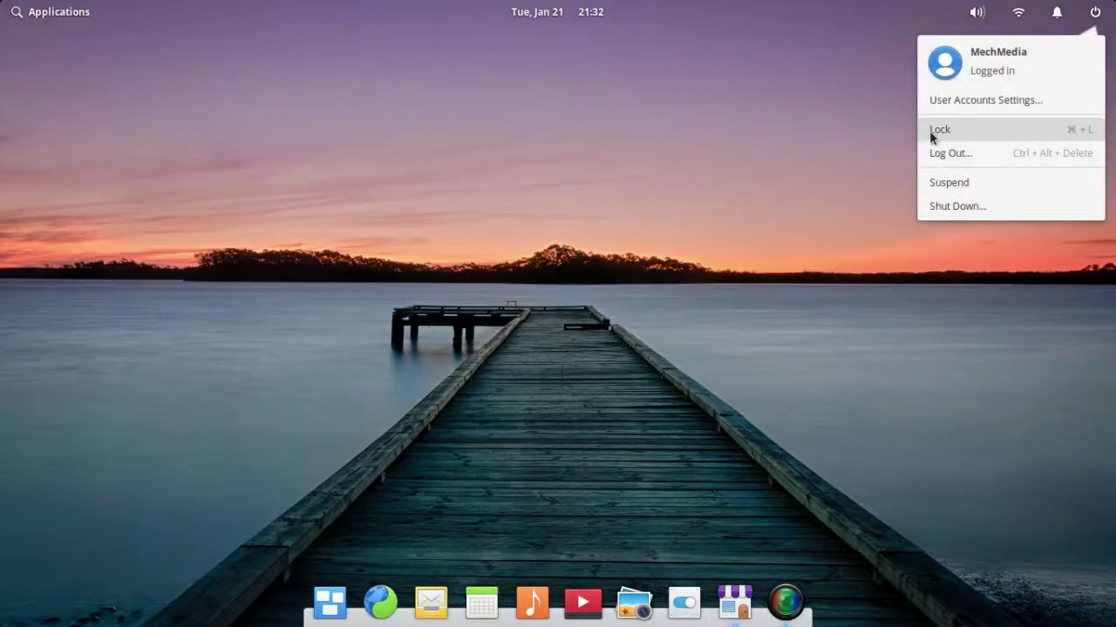
click(873, 83)
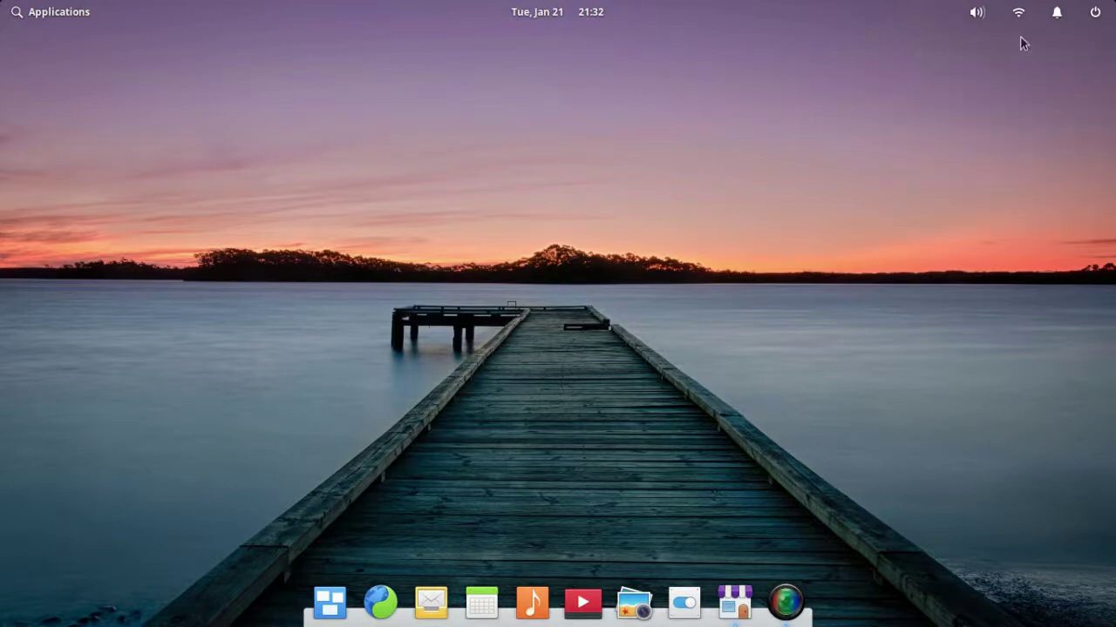
click(1058, 15)
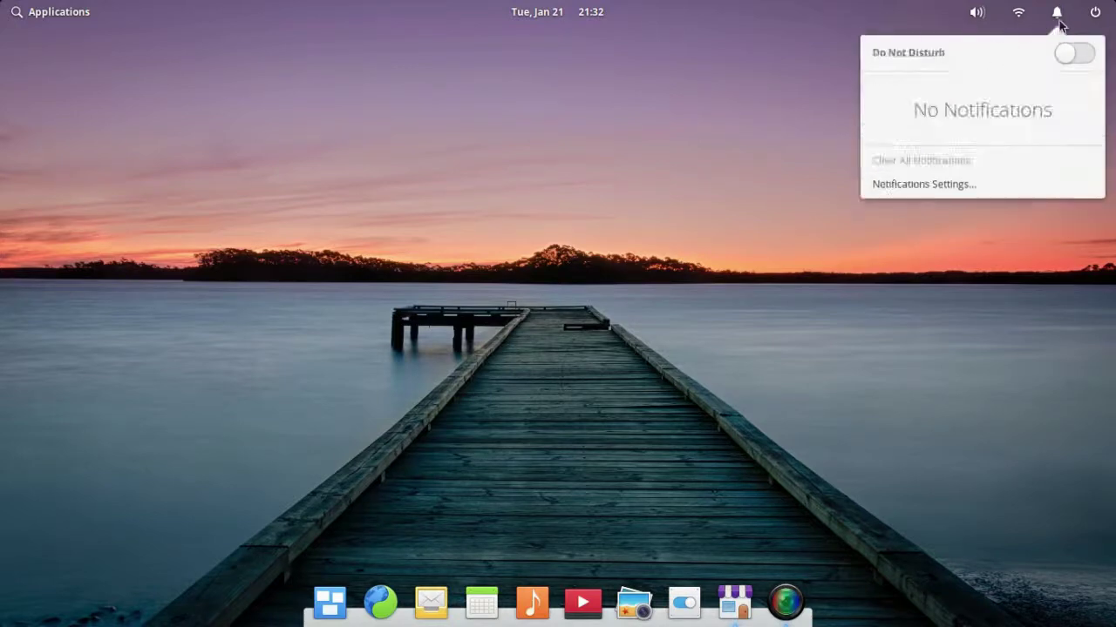
mouse_move(1017, 18)
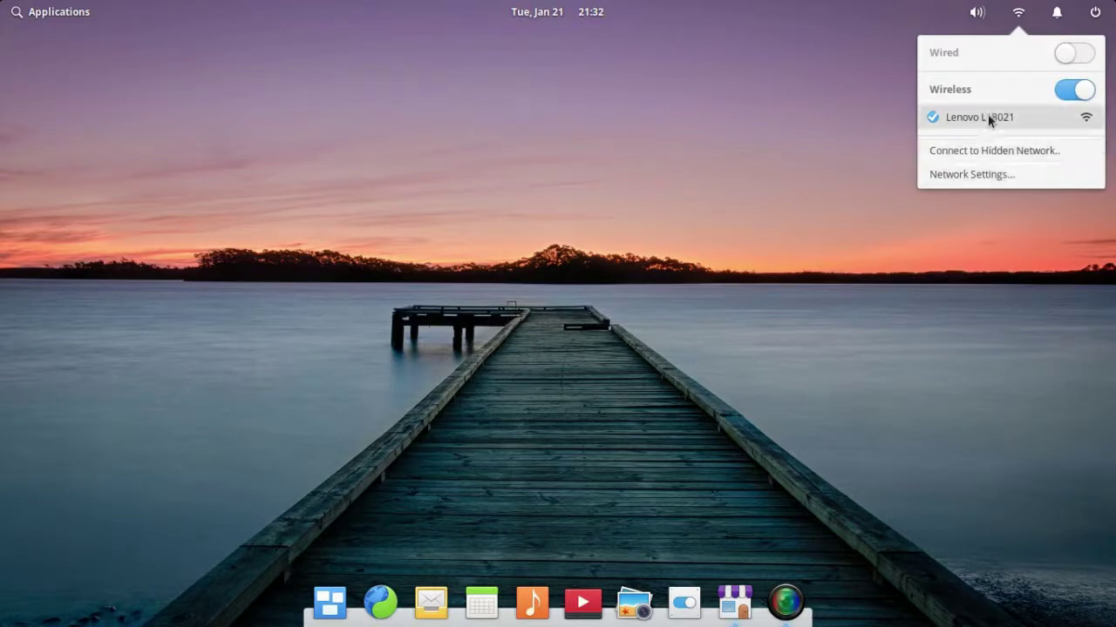
mouse_move(966, 18)
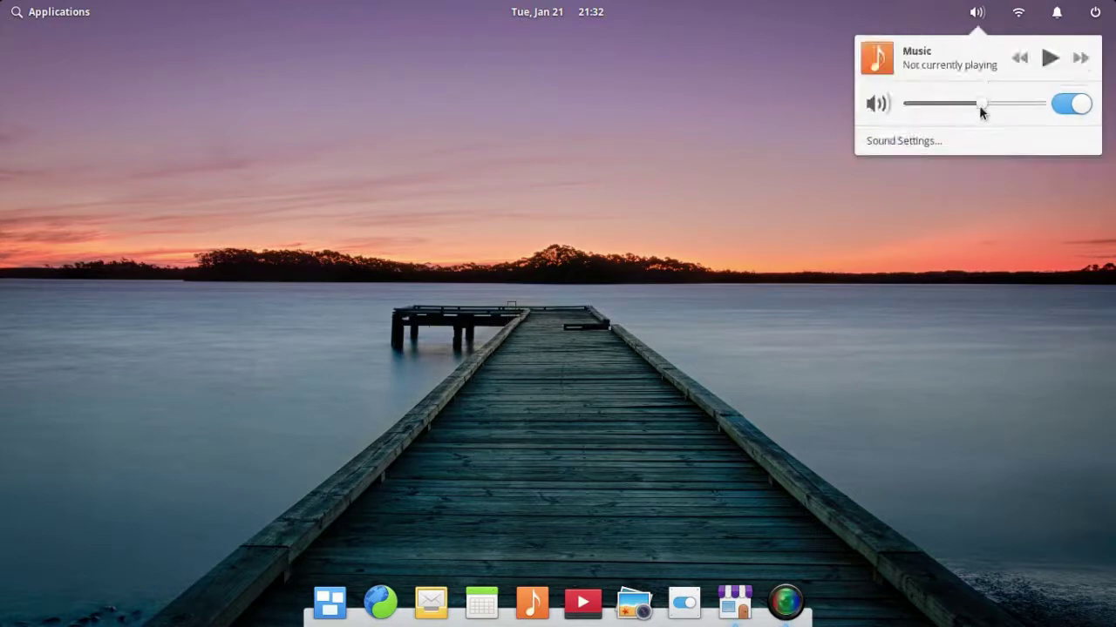
mouse_move(558, 11)
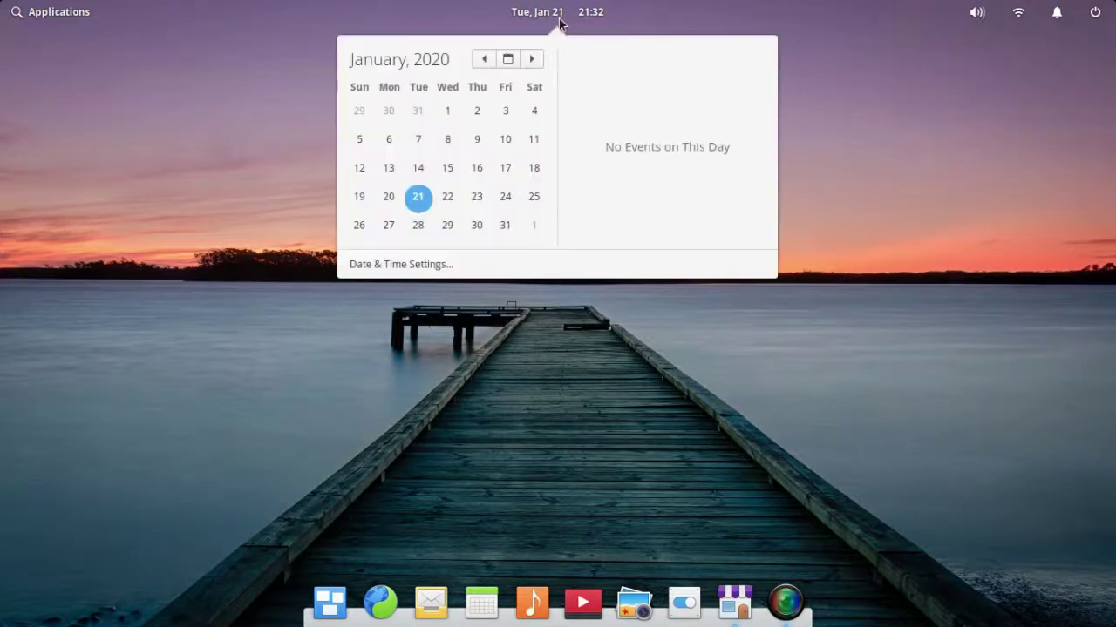
Step: Look through both pages of the installed applications list and close it
mouse_move(57, 21)
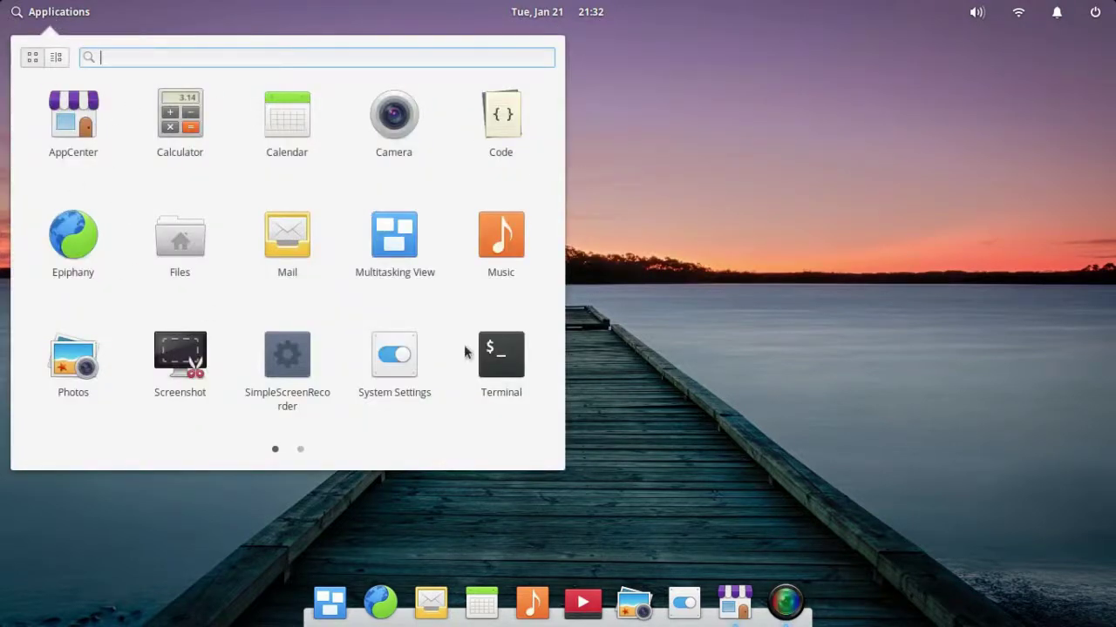
scroll(194, 236, down, 1)
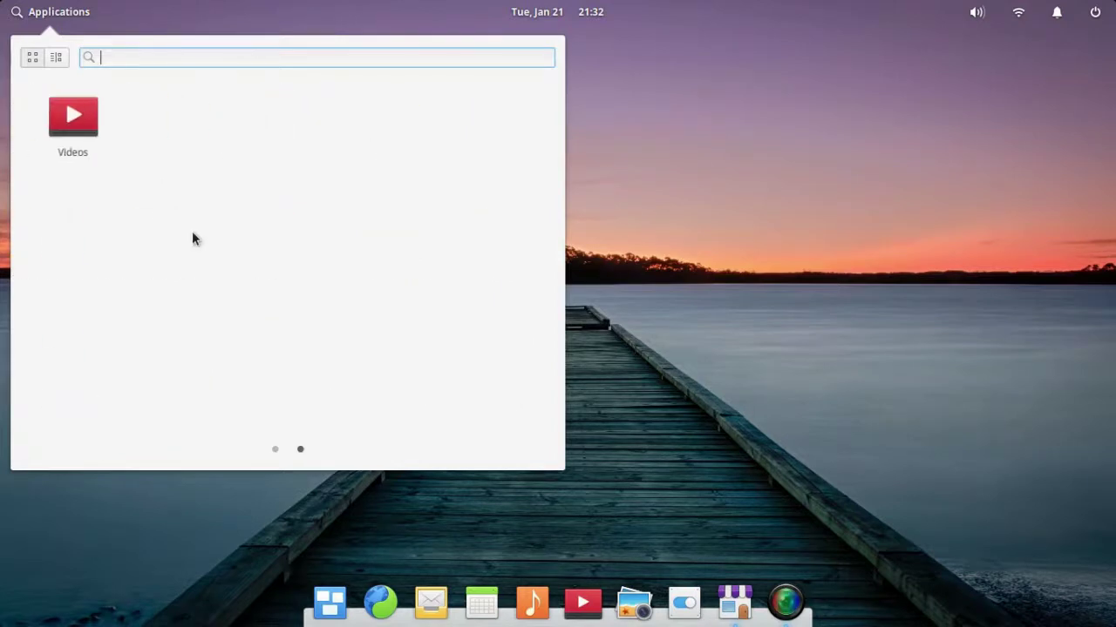
scroll(193, 235, up, 1)
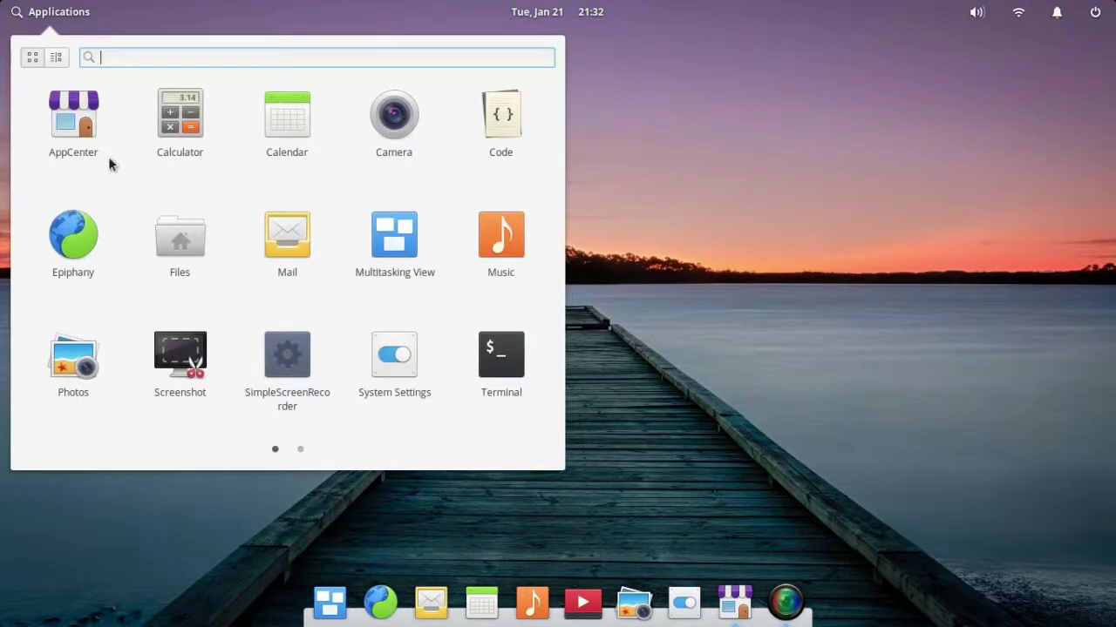
click(699, 111)
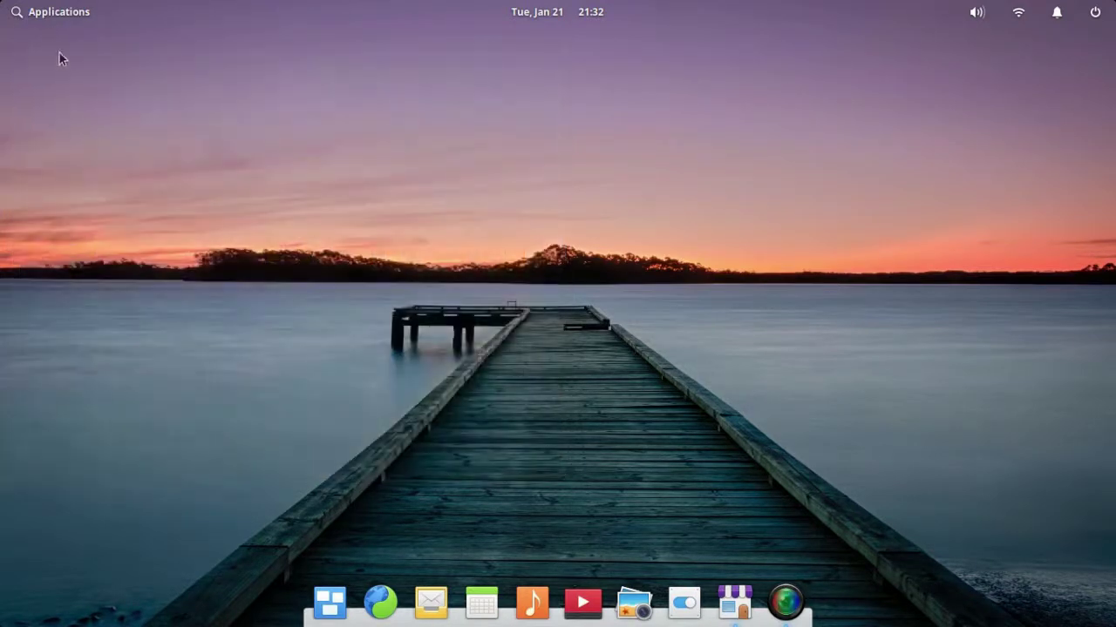
Step: Launch Calculator, expand its scientific functions, collapse them again and close the calculator
click(49, 13)
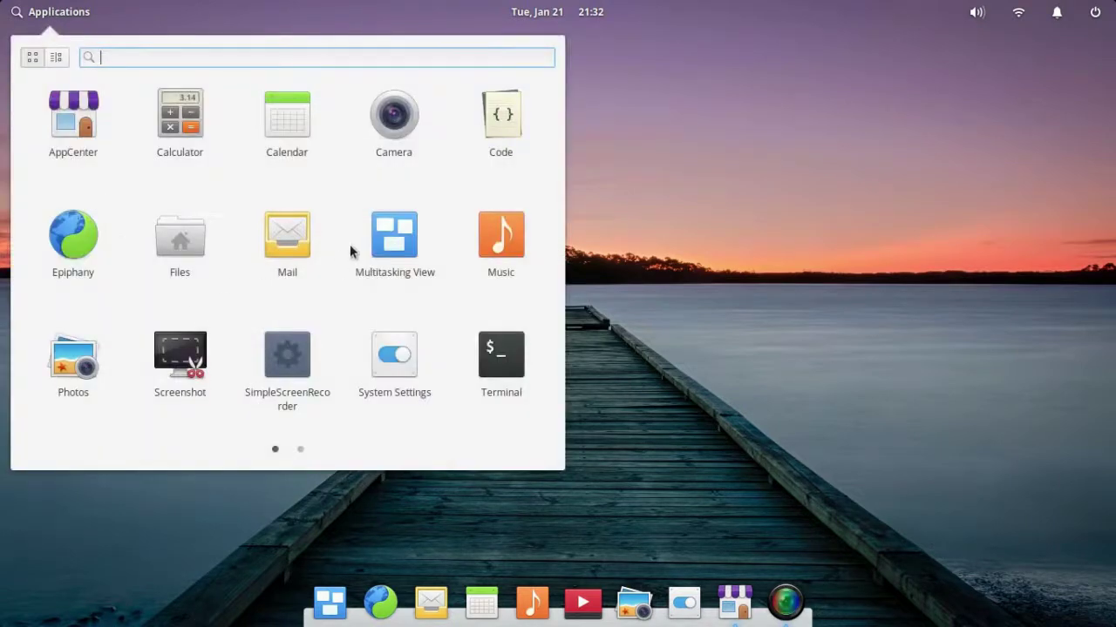
click(187, 129)
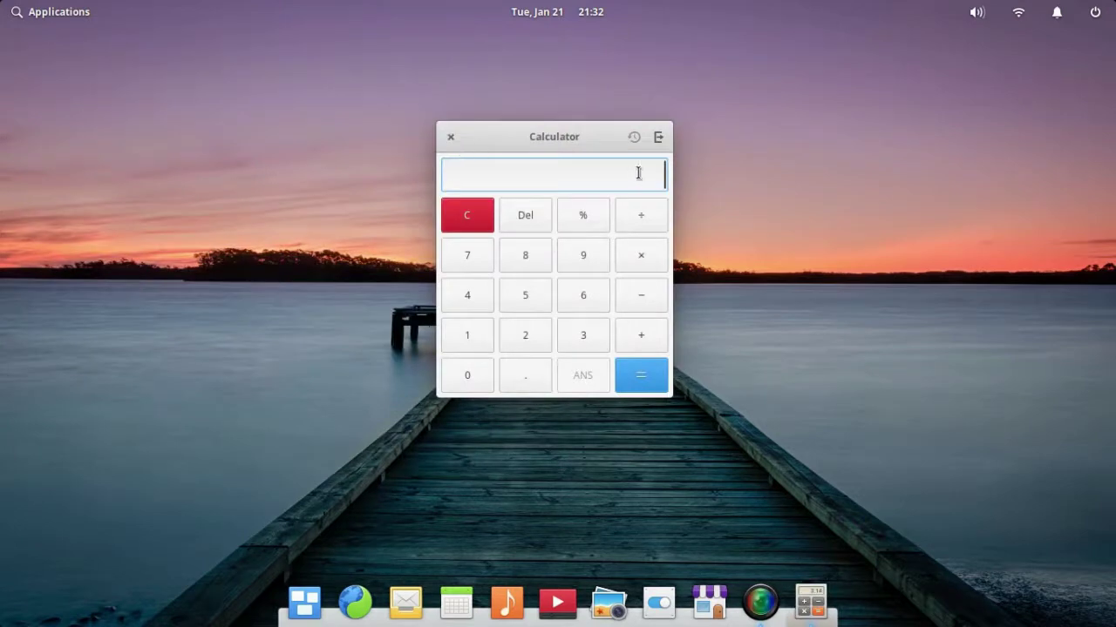
click(658, 137)
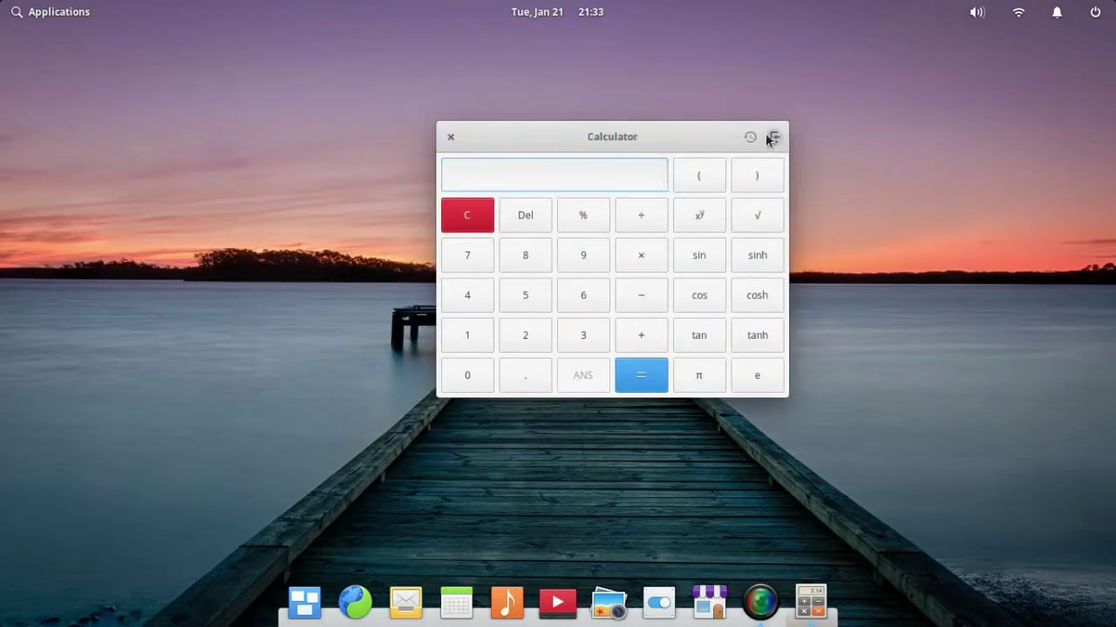
click(773, 138)
click(450, 139)
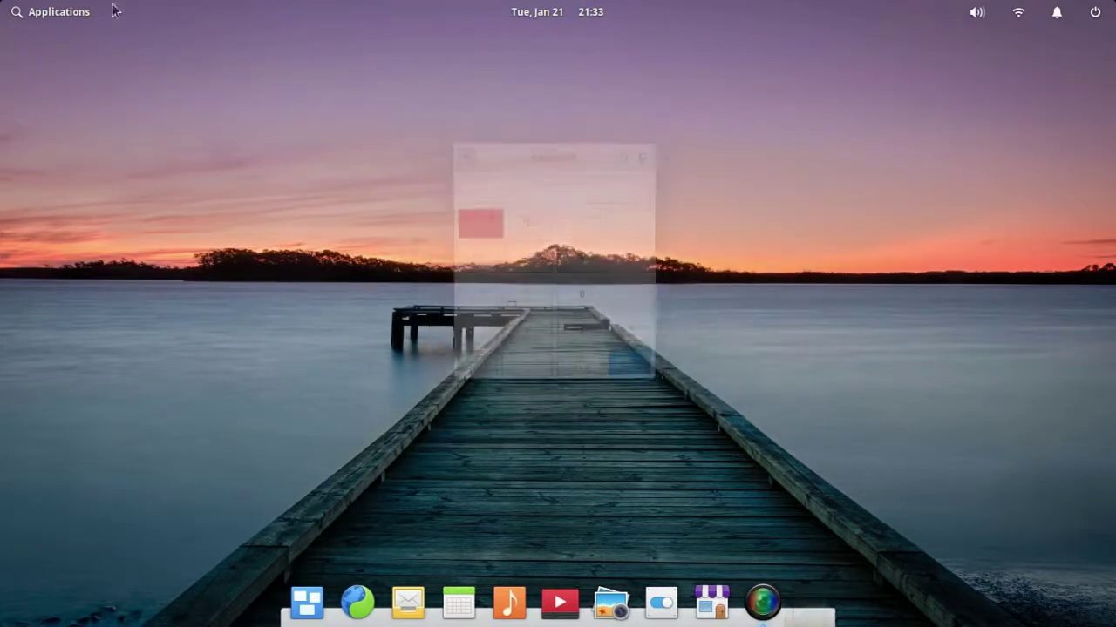
Step: Launch the Calendar application to view its month layout and close it
click(49, 12)
click(290, 125)
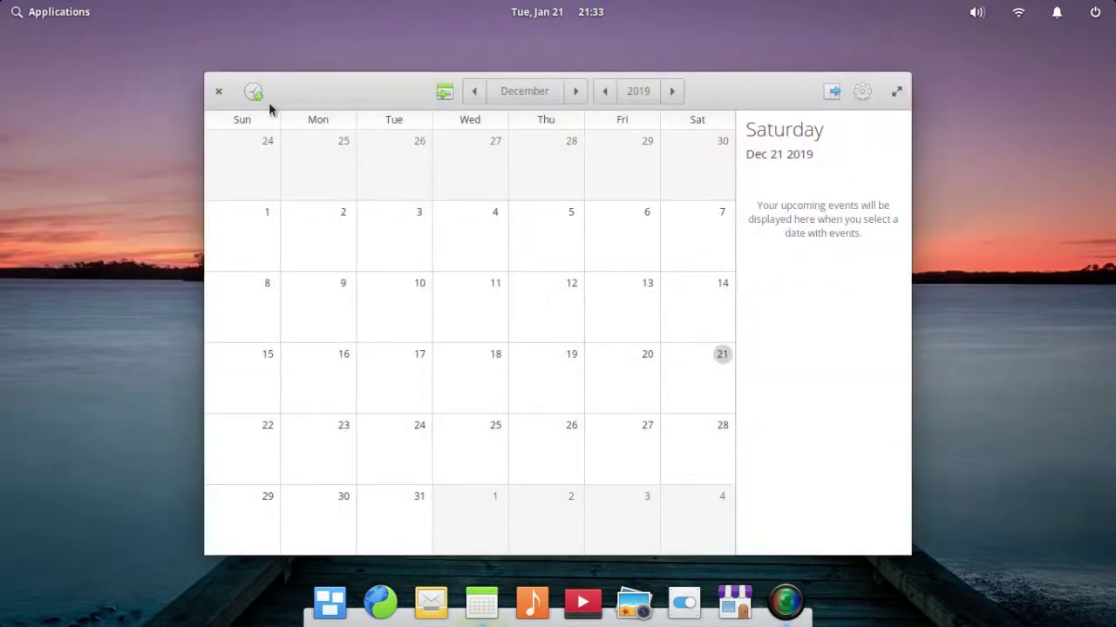
click(218, 91)
Step: Launch the Camera application to view its capture window and close it
click(90, 14)
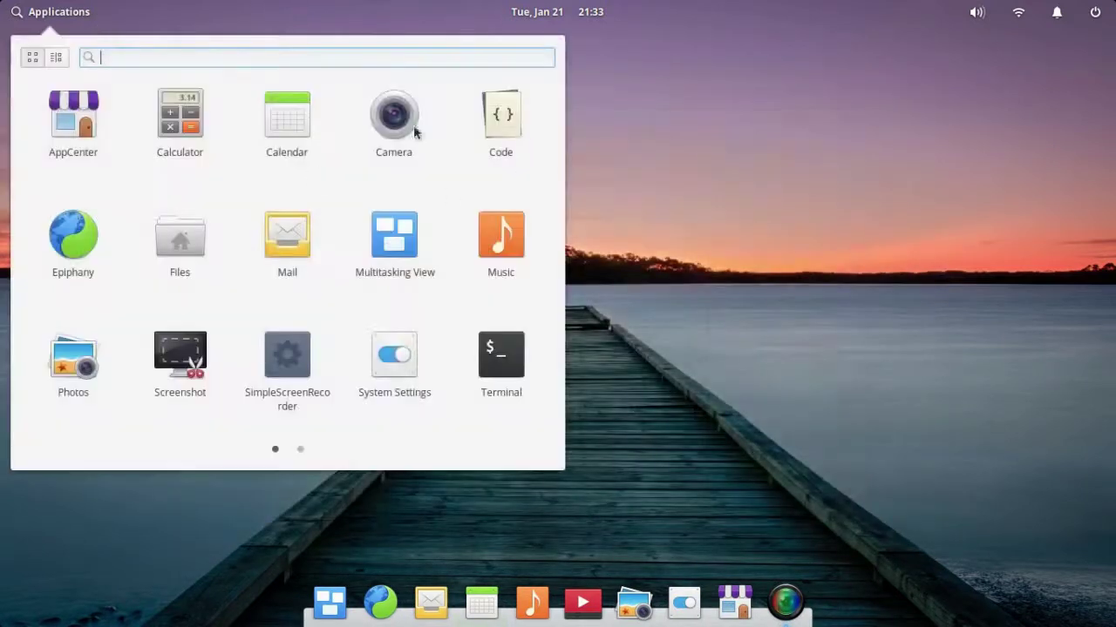
click(402, 115)
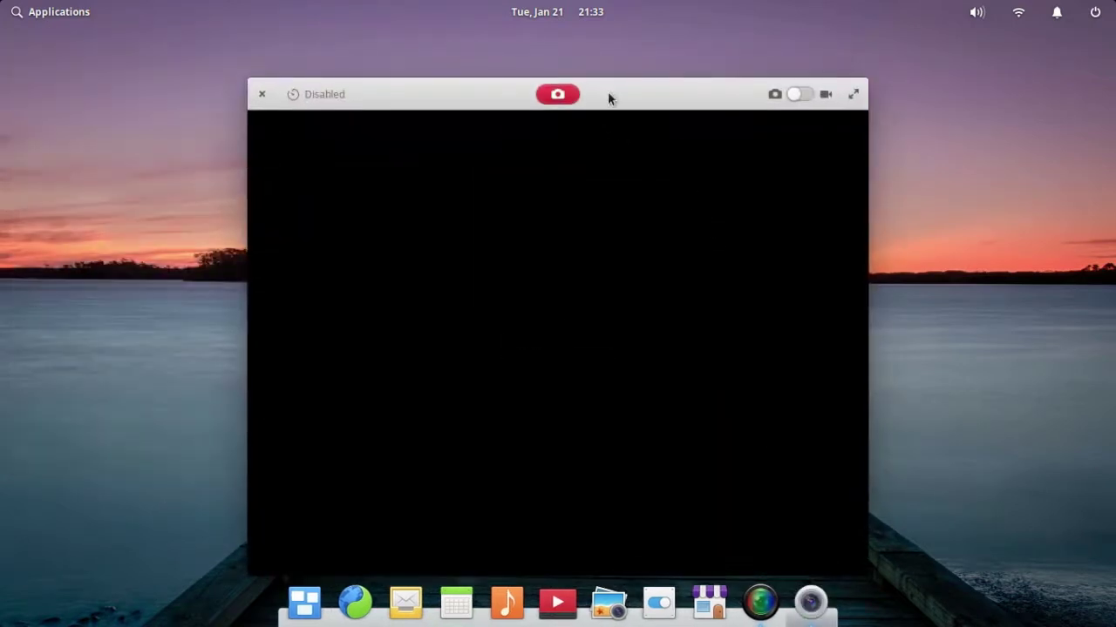
click(247, 55)
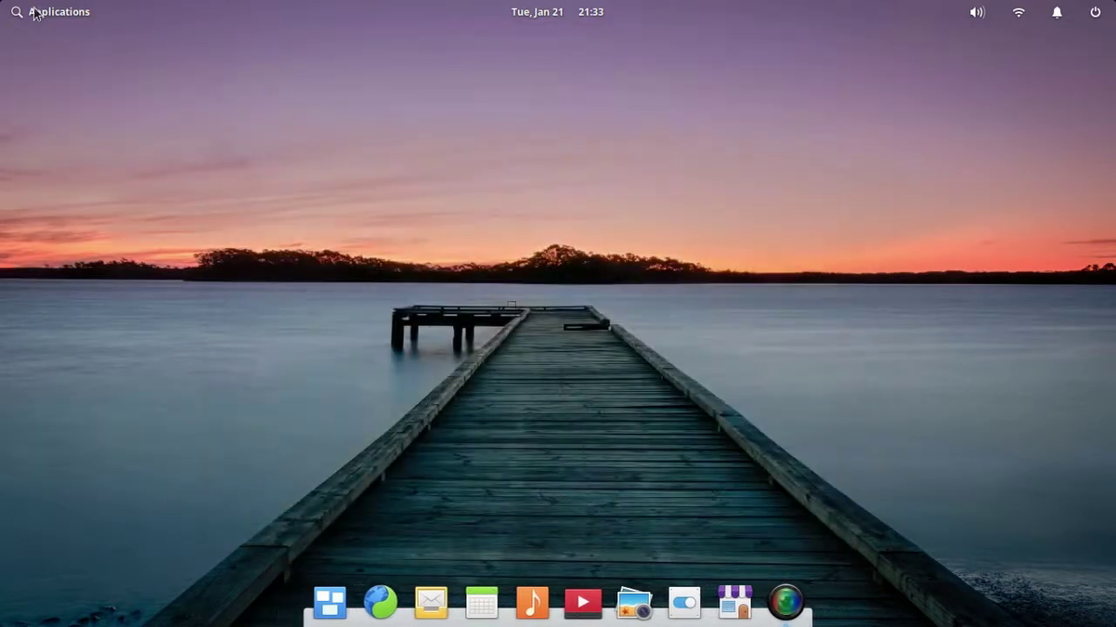
Step: Launch the Code editor, look through the pycharm.sh script, and close both the file and the editor
click(35, 12)
click(501, 112)
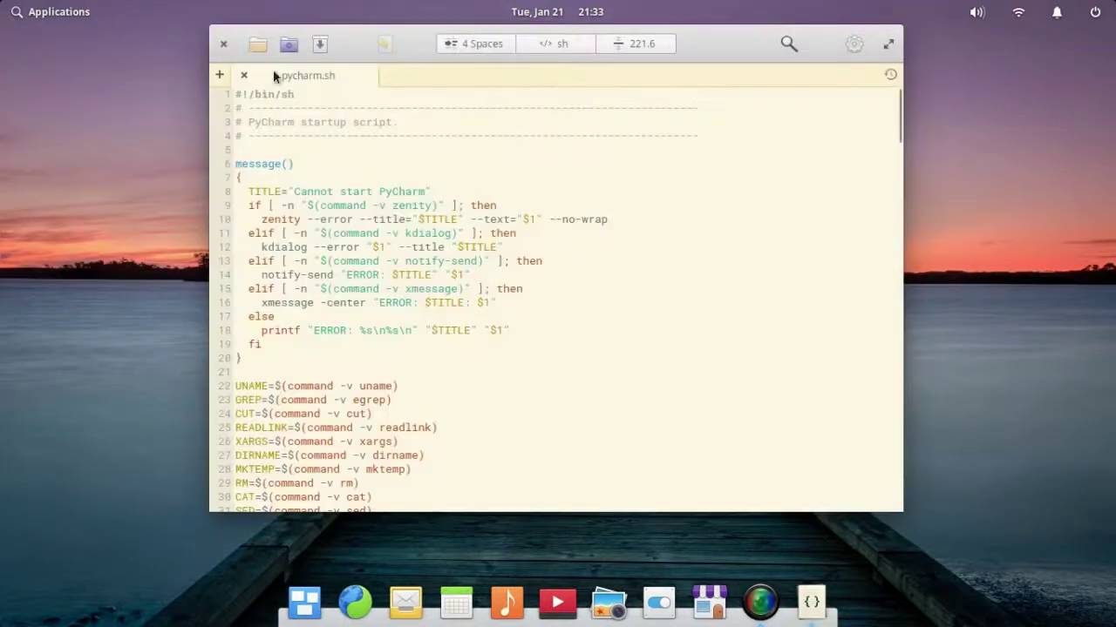
scroll(511, 290, down, 6)
scroll(518, 299, up, 6)
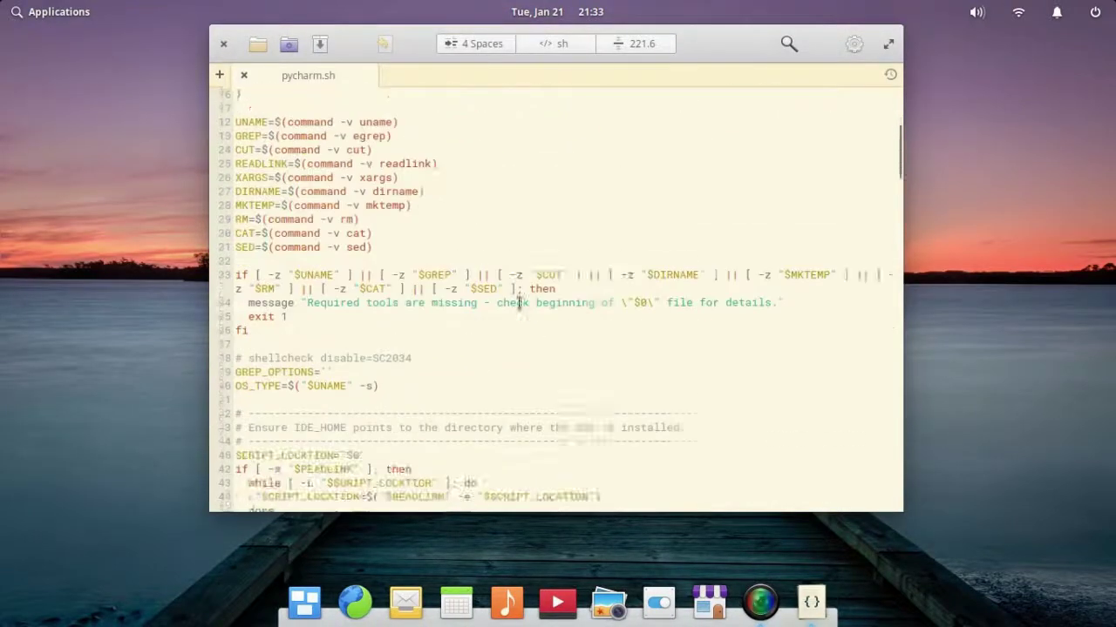
click(243, 76)
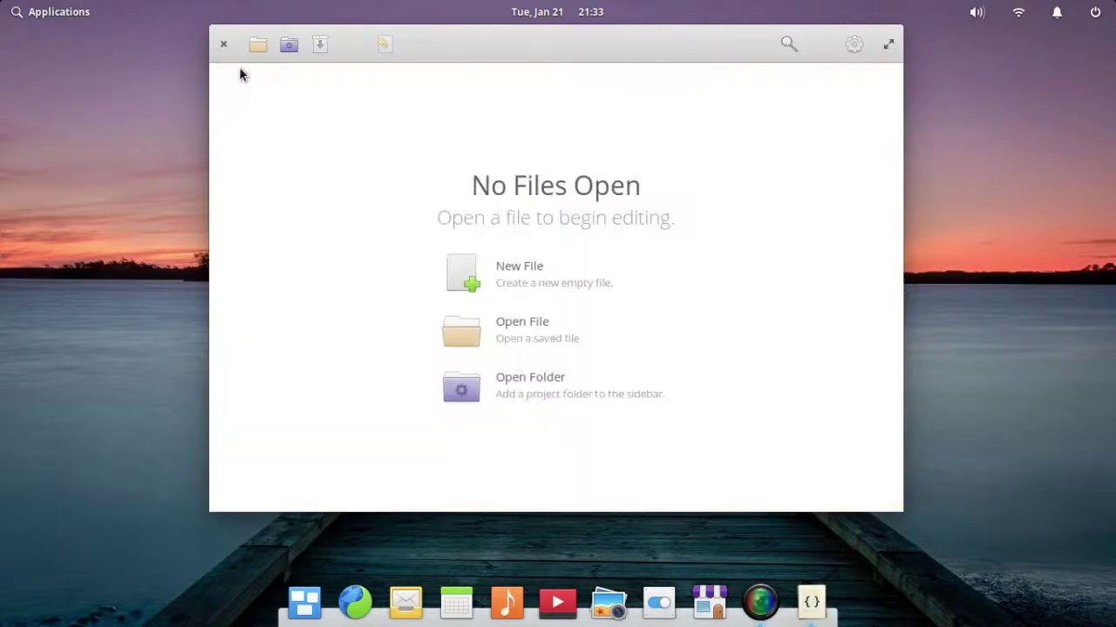
click(220, 46)
Step: View the Google home page in the Epiphany web browser and close the browser
click(76, 13)
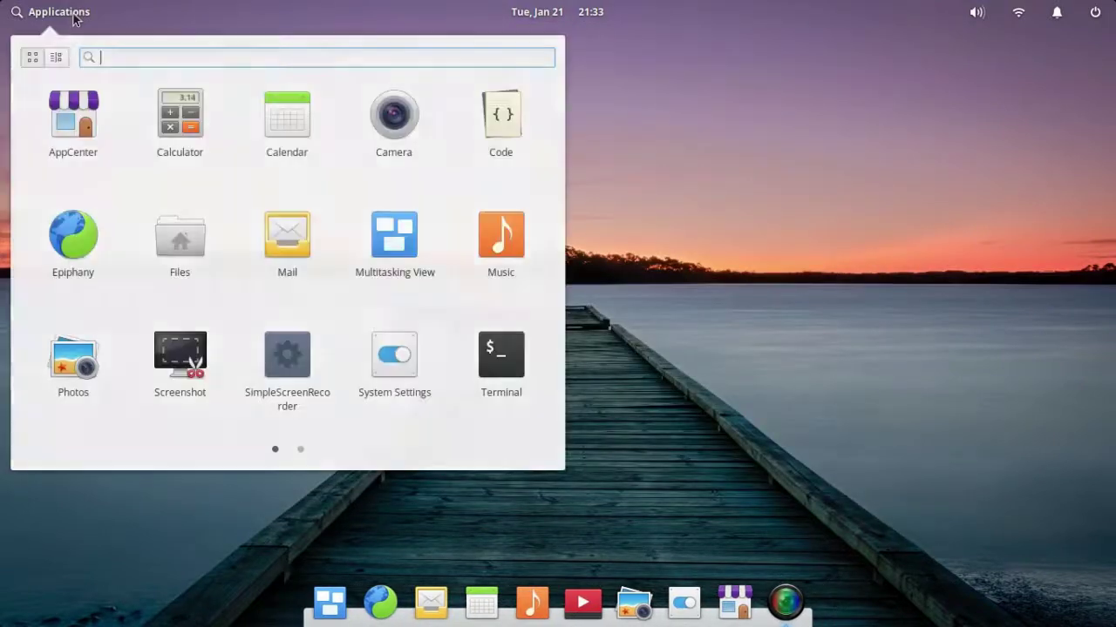
click(580, 263)
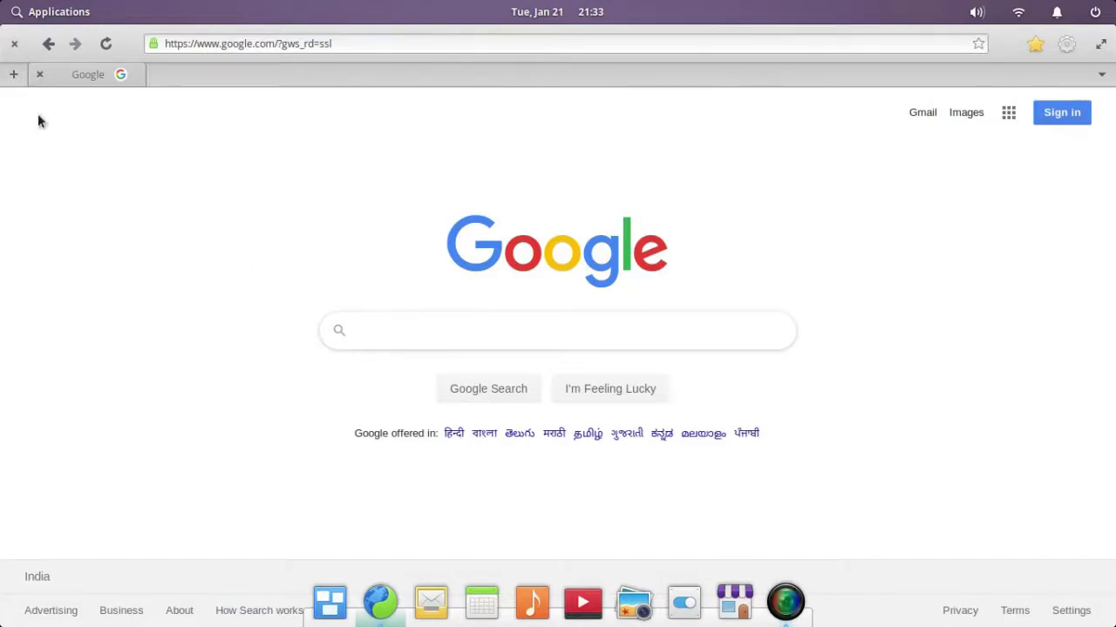
click(15, 44)
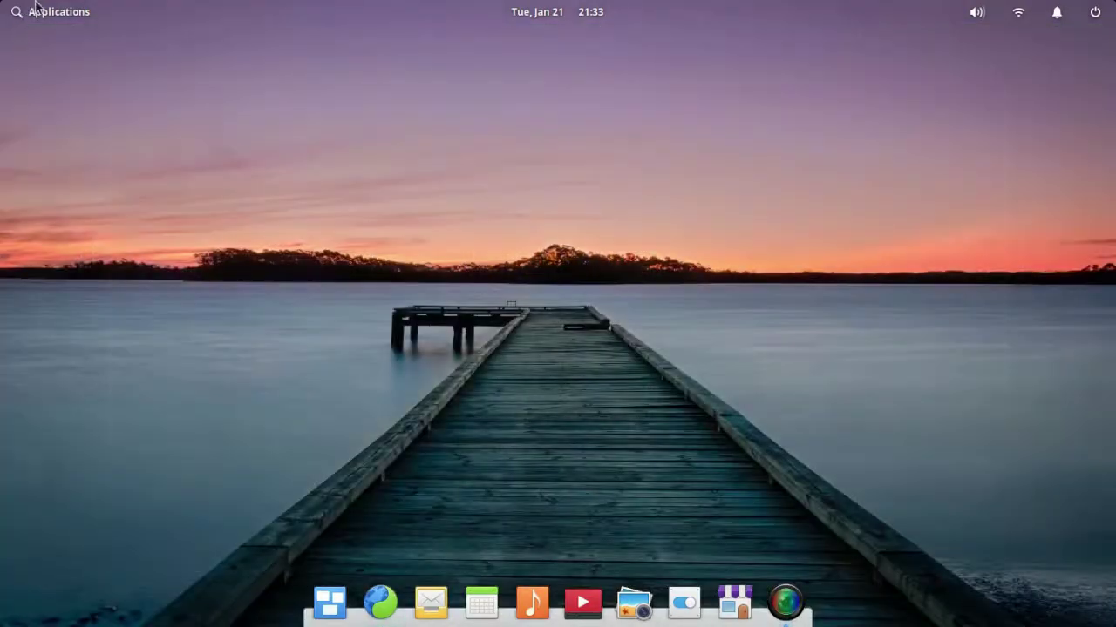
Step: Launch the Files application and select the Documents, Downloads, Music, MyProject and Pictures folders together in Home
click(55, 14)
click(180, 244)
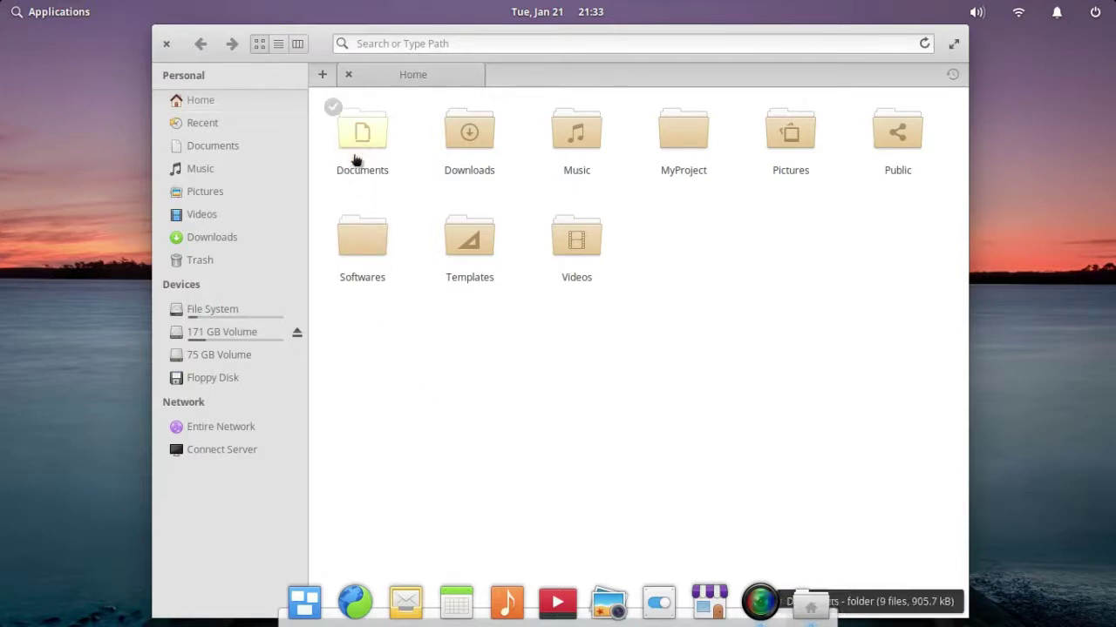
click(332, 108)
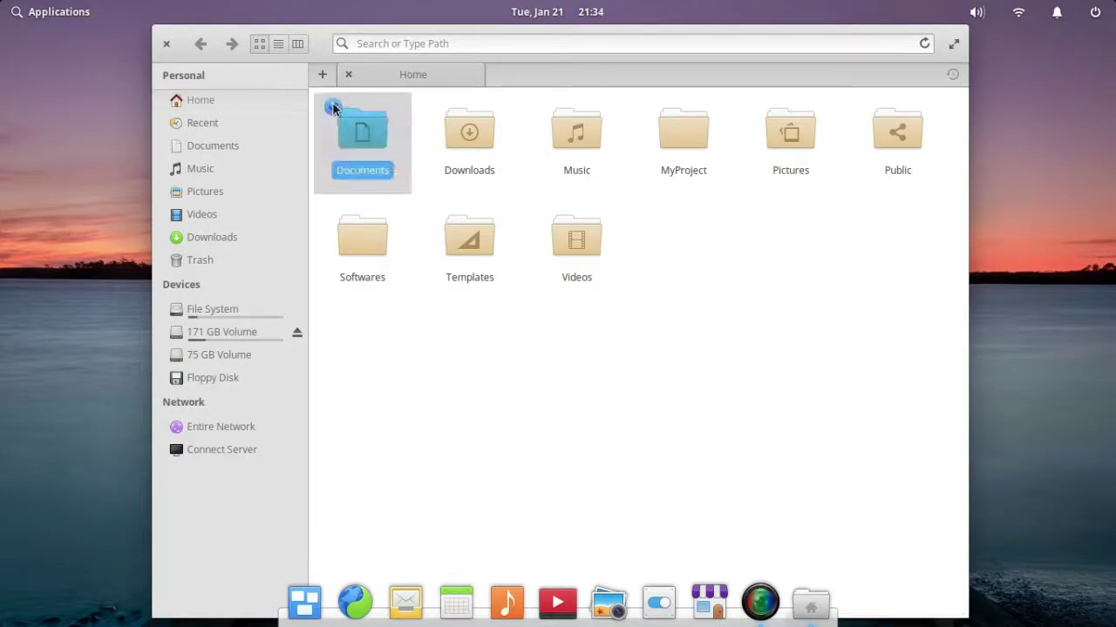
click(439, 106)
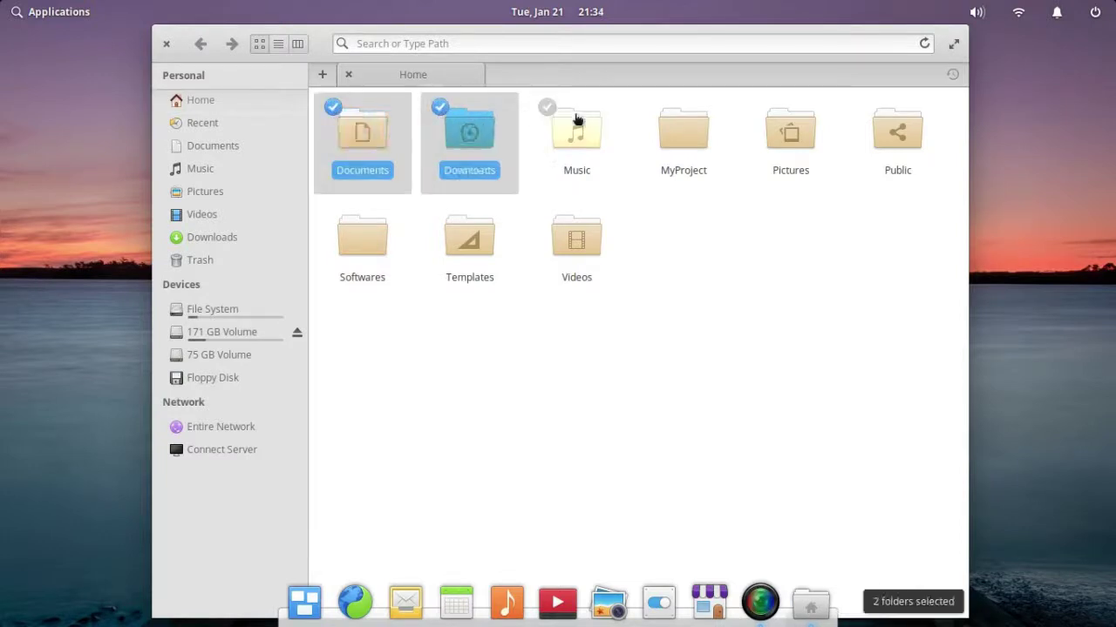
click(544, 103)
click(655, 105)
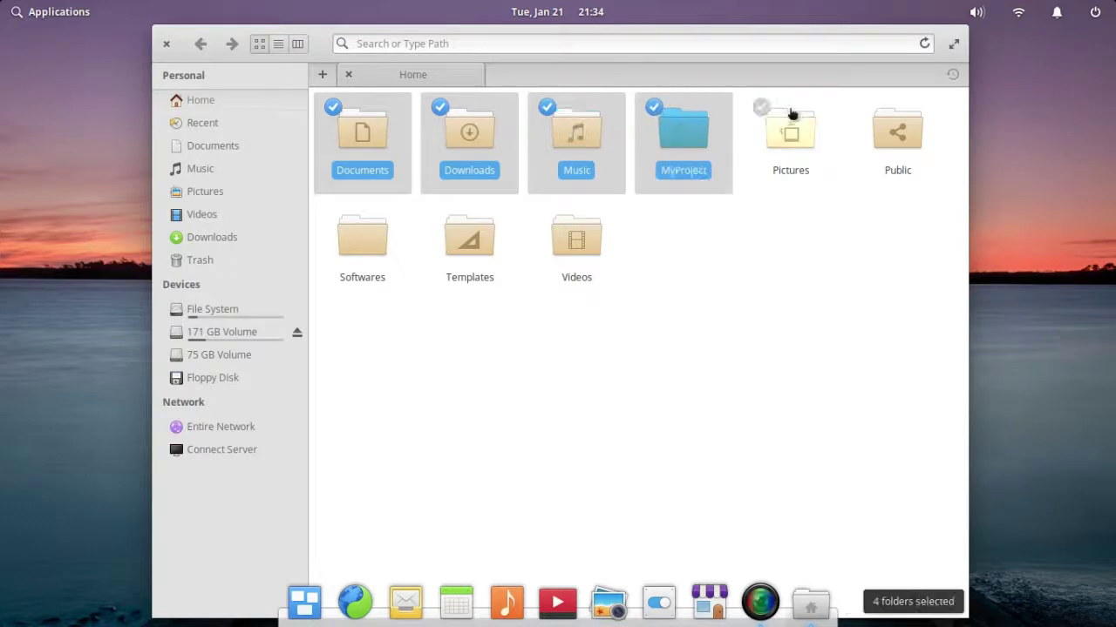
click(764, 110)
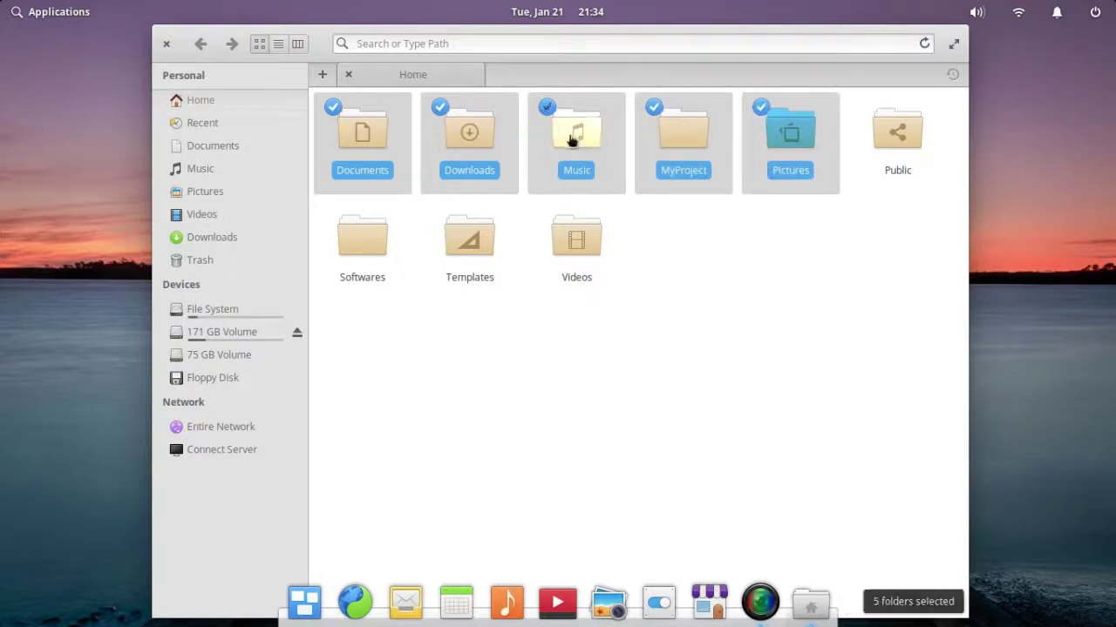
Step: Review the actions available for the five selected folders and clear the selection
right_click(571, 139)
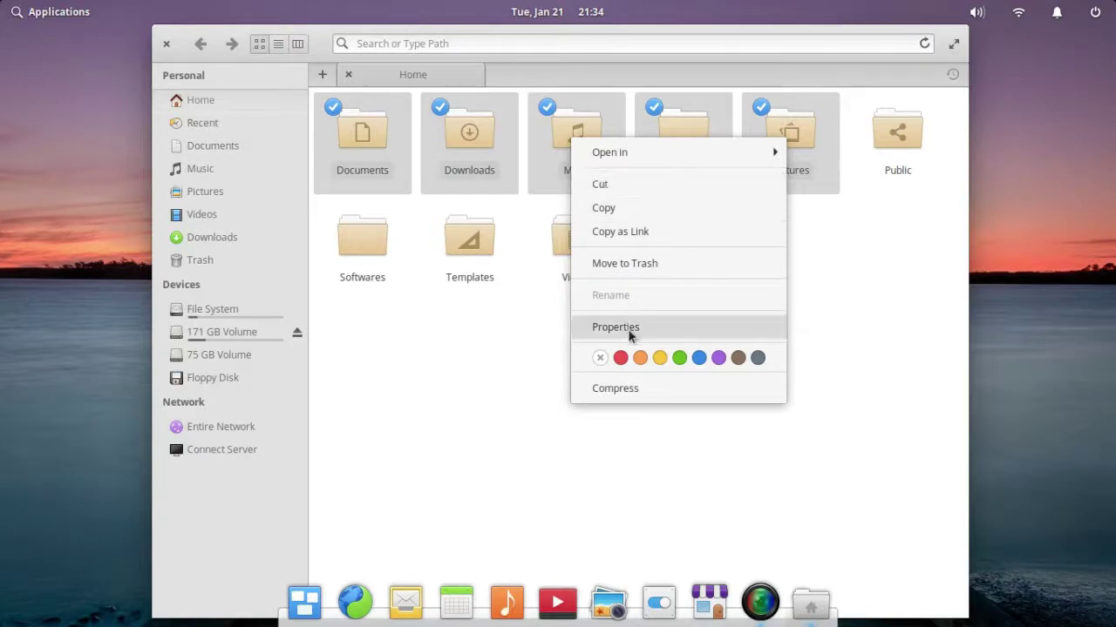
click(481, 369)
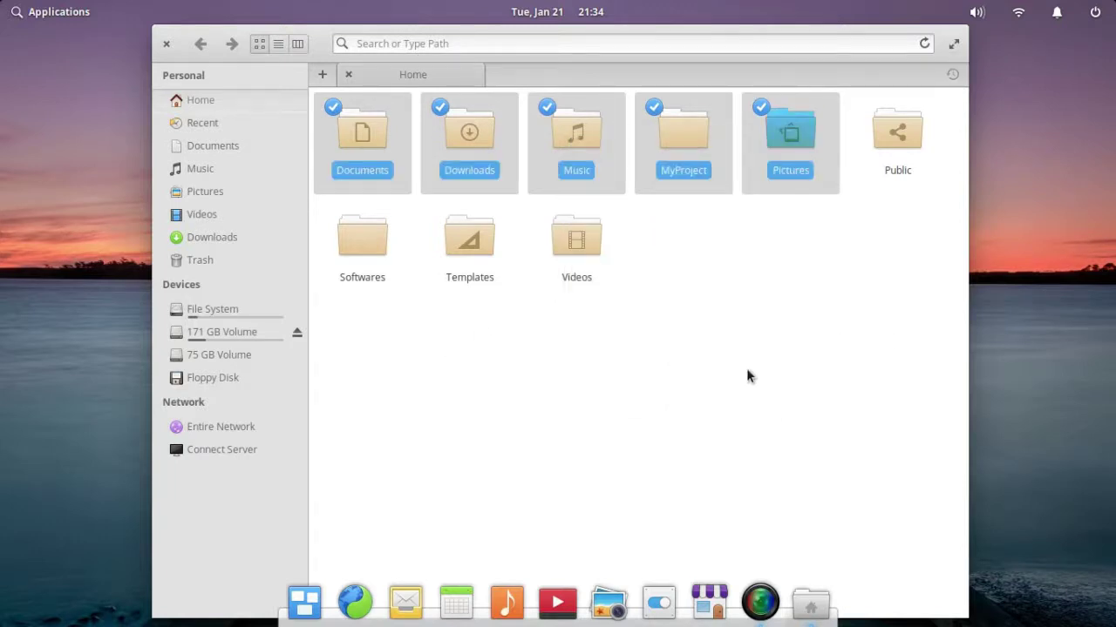
click(716, 428)
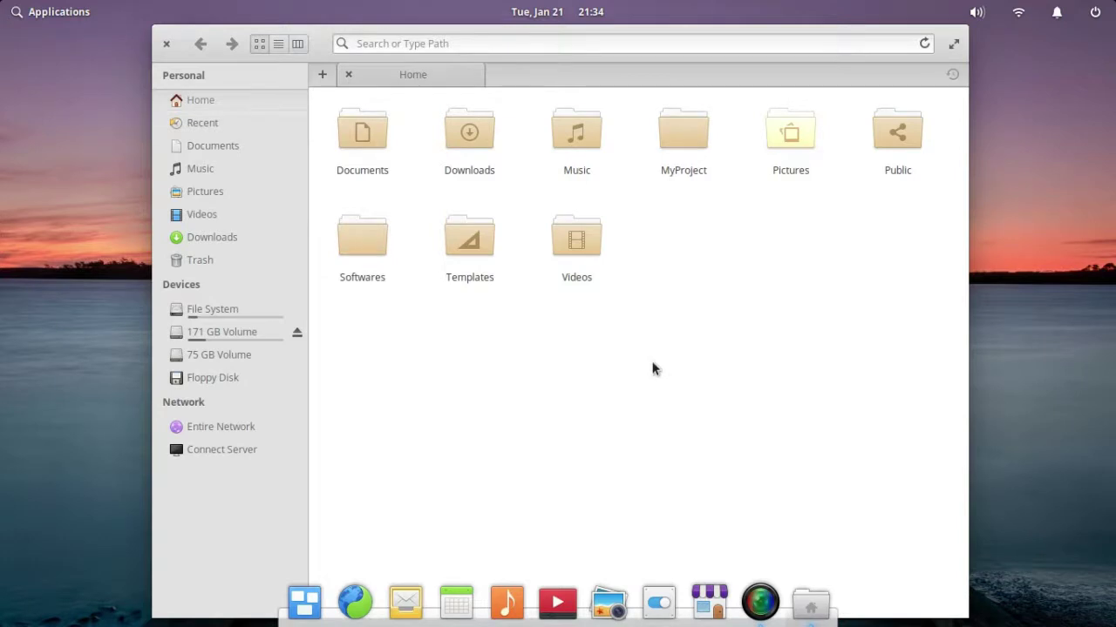
Step: Browse the contents of the Documents, Downloads and Music folders one after another from Home
click(362, 140)
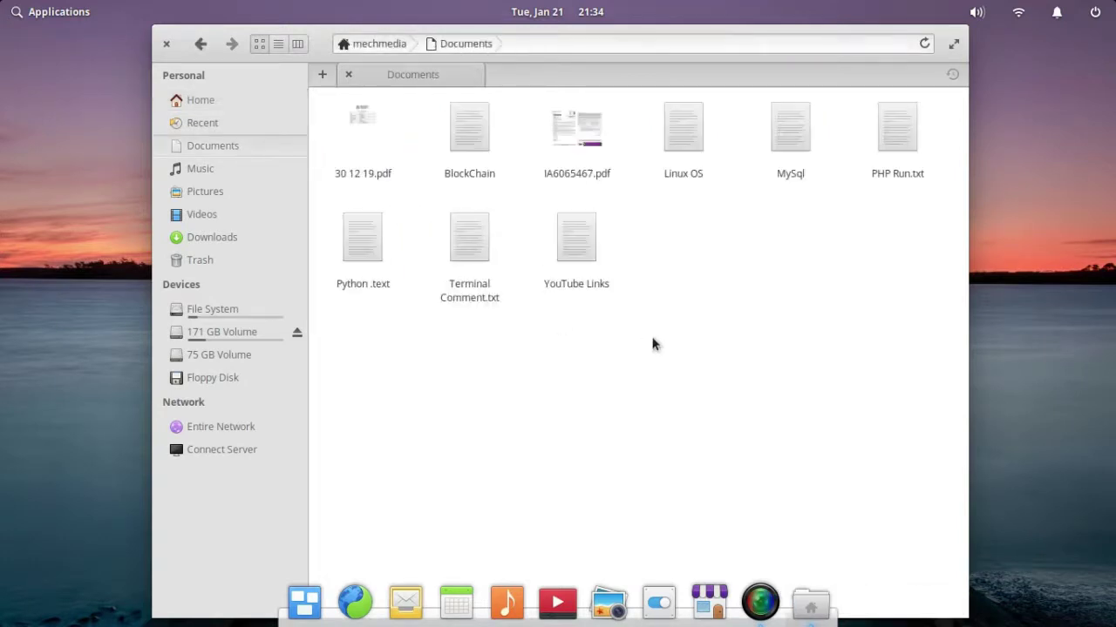
click(199, 44)
click(469, 133)
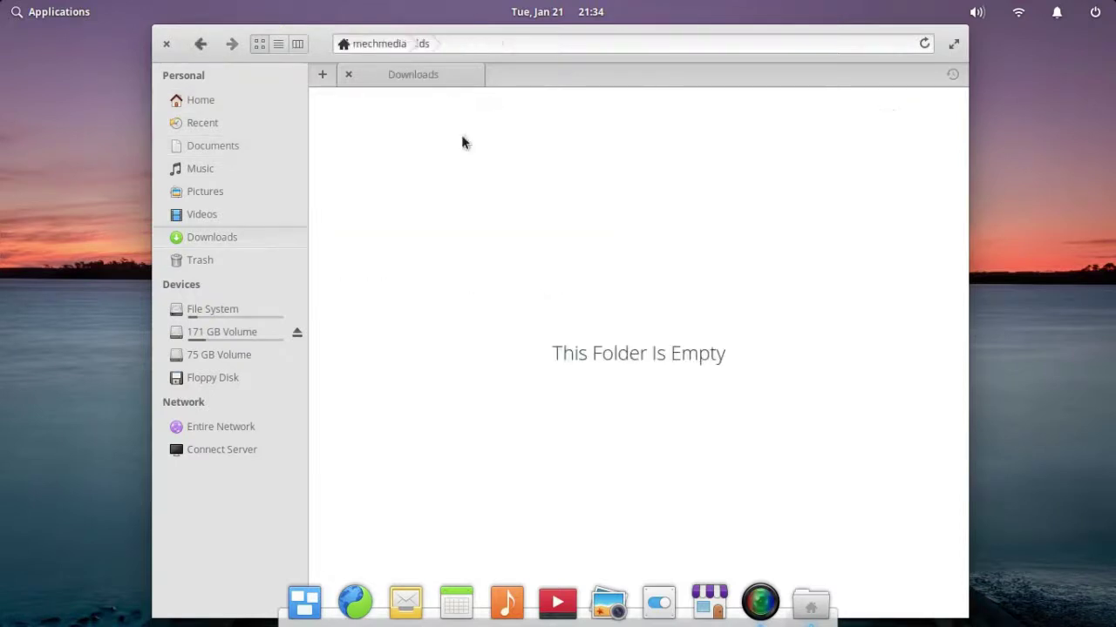
click(200, 45)
click(596, 141)
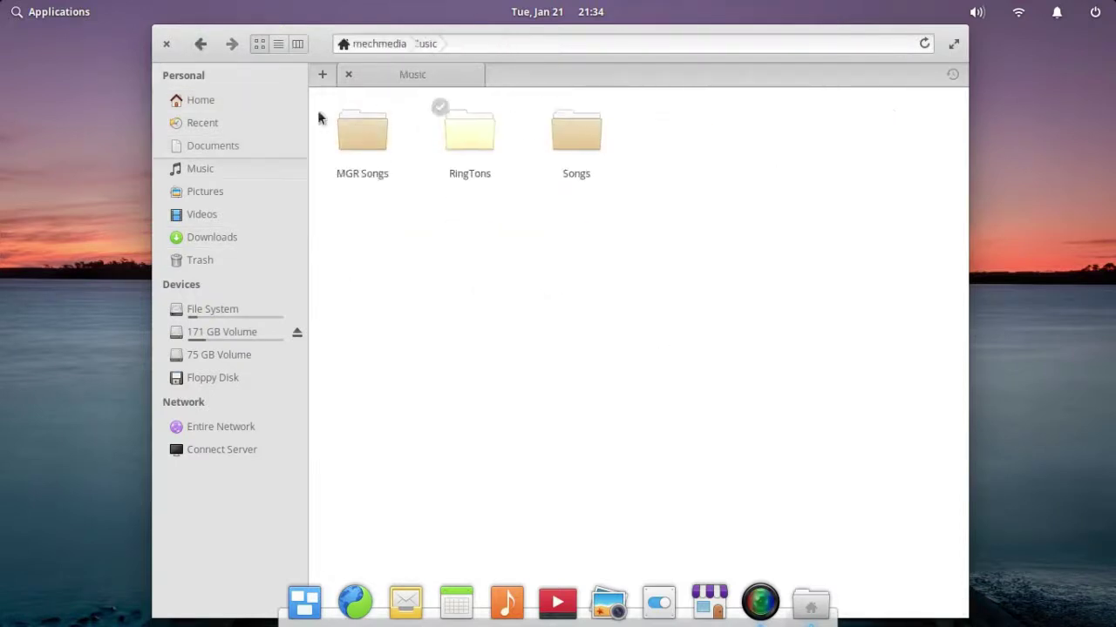
Step: Browse the contents of the MyProject and Pictures folders one after another and return to Home
click(200, 45)
click(686, 152)
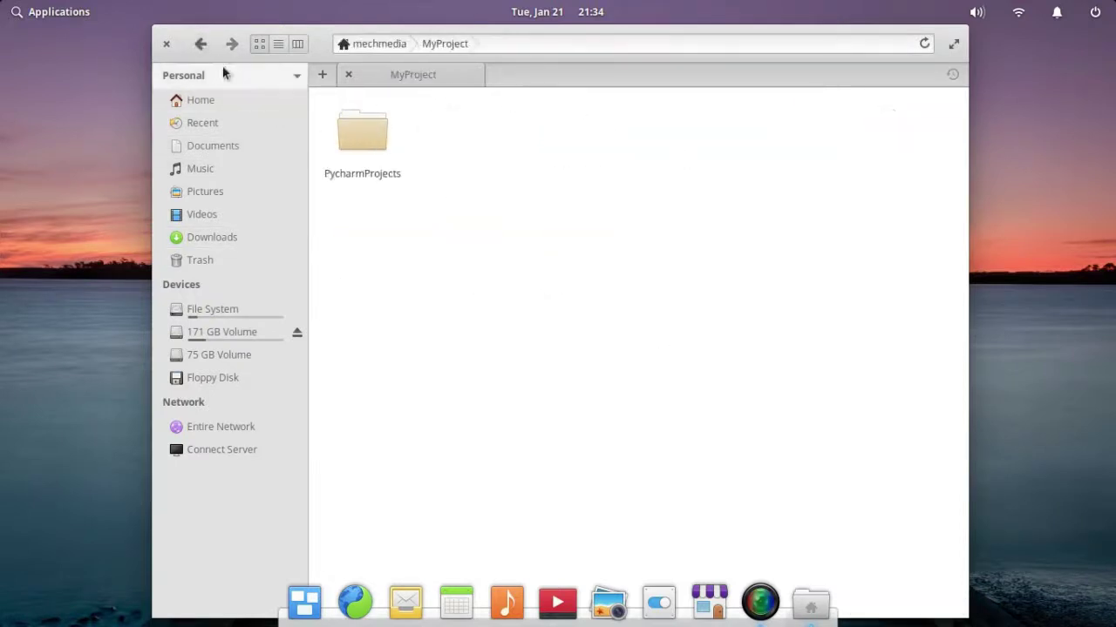
click(199, 44)
click(786, 137)
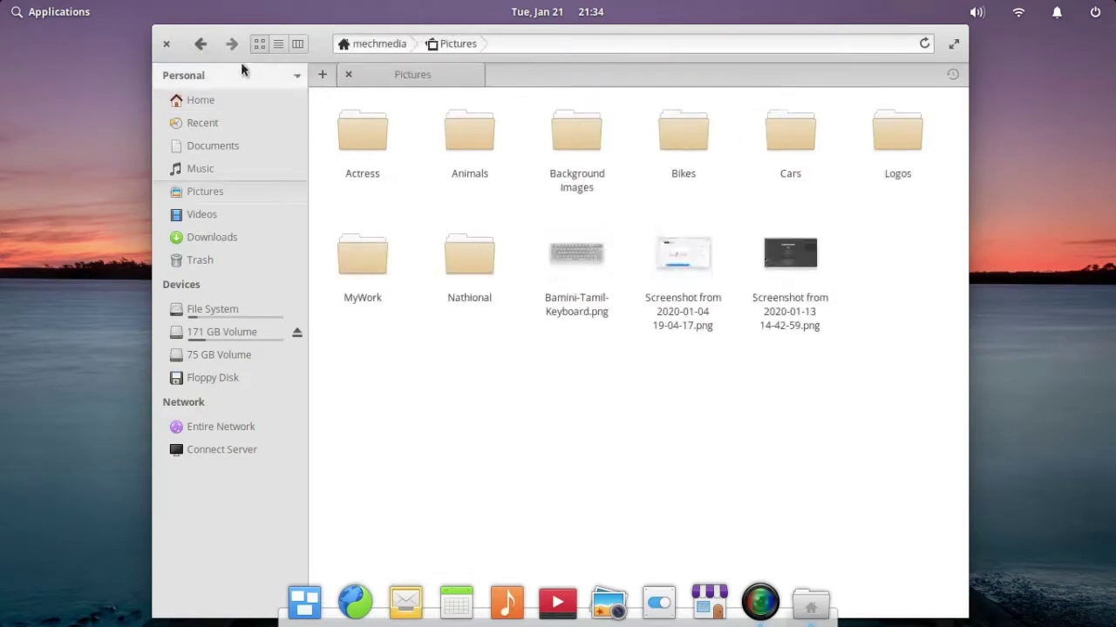
click(199, 45)
click(767, 367)
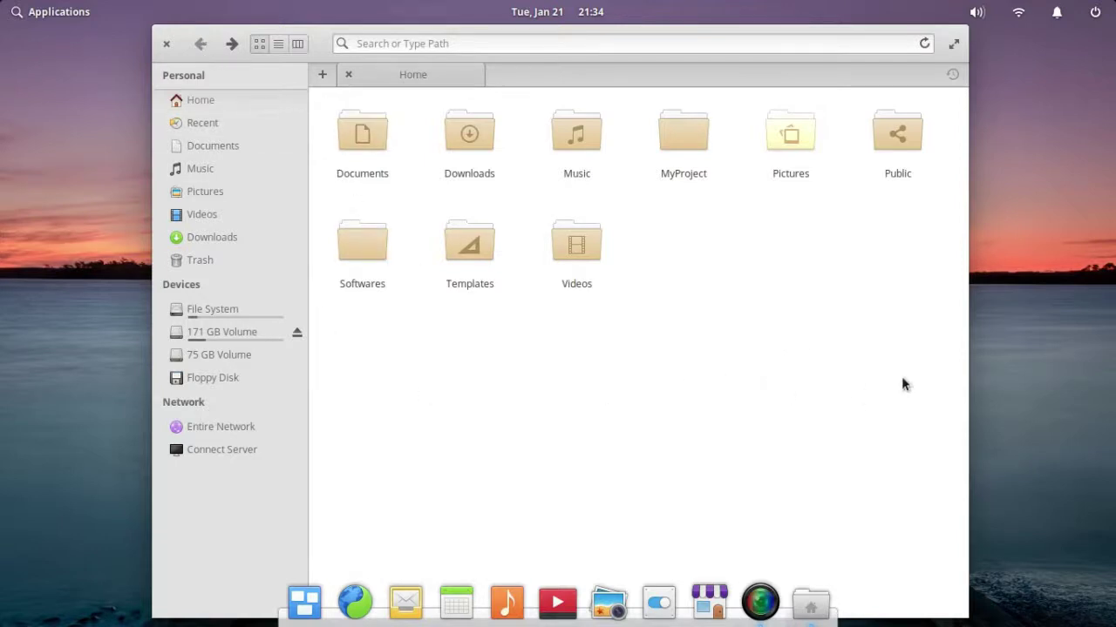
Step: Try selecting all folders in Home and the Videos folder alone, and close the file manager
key(ctrl+a)
click(829, 376)
click(581, 261)
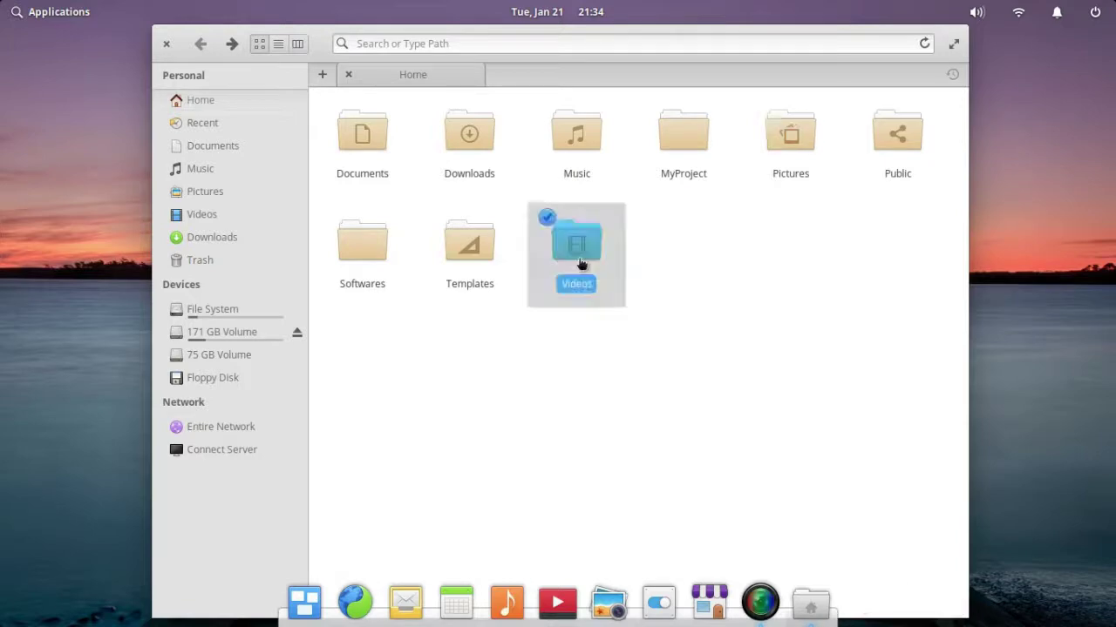
click(167, 48)
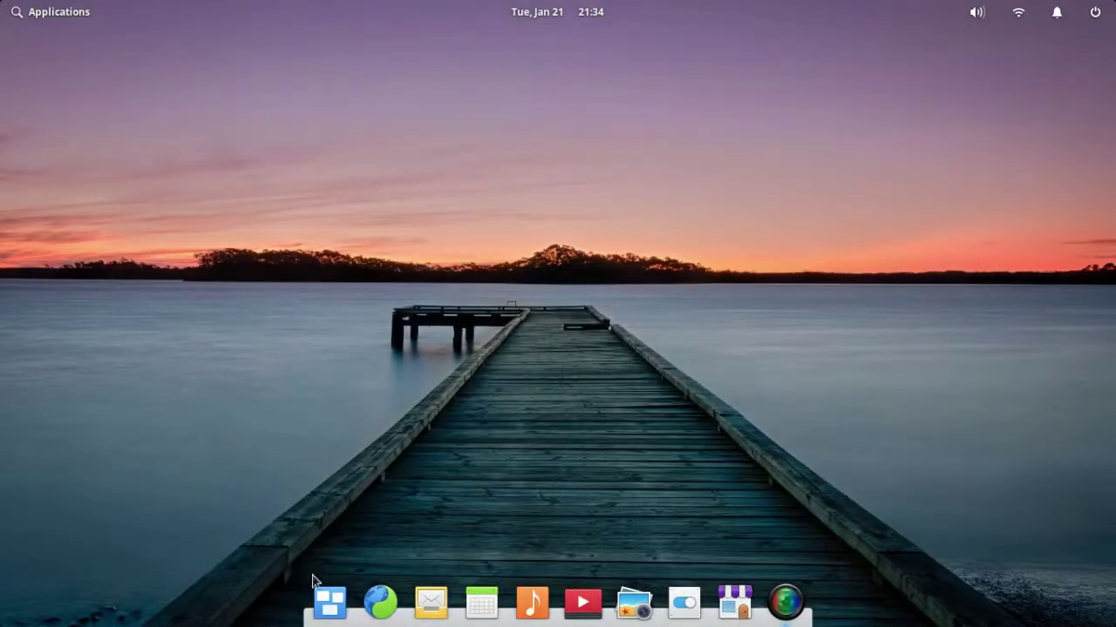
Step: Remove Multitasking View, the Epiphany browser and Mail from the dock
click(334, 610)
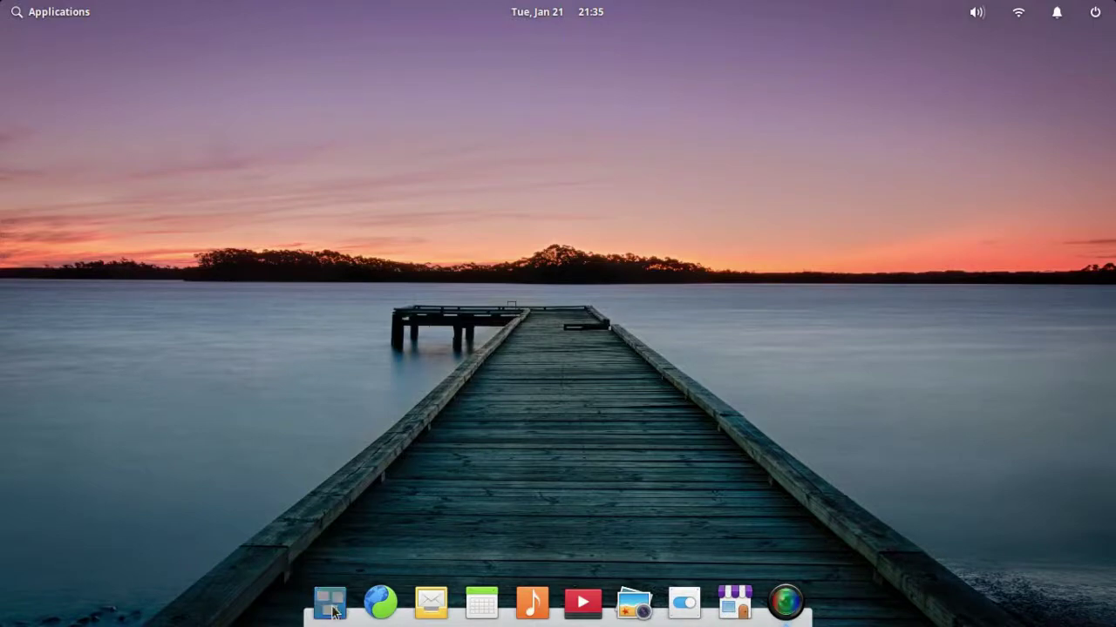
right_click(334, 610)
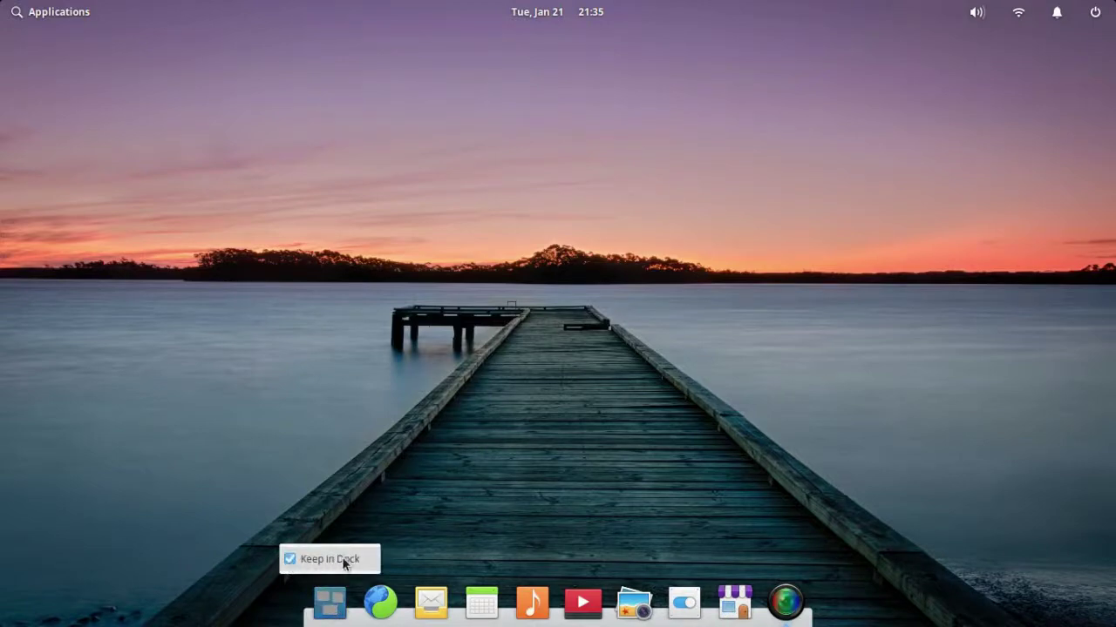
click(291, 561)
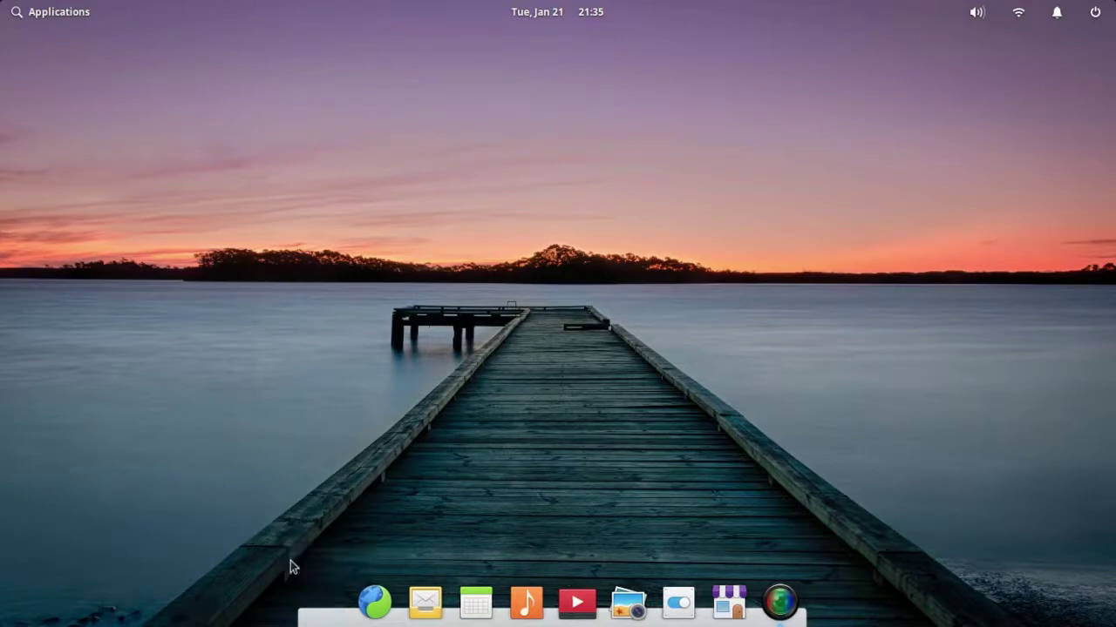
right_click(350, 591)
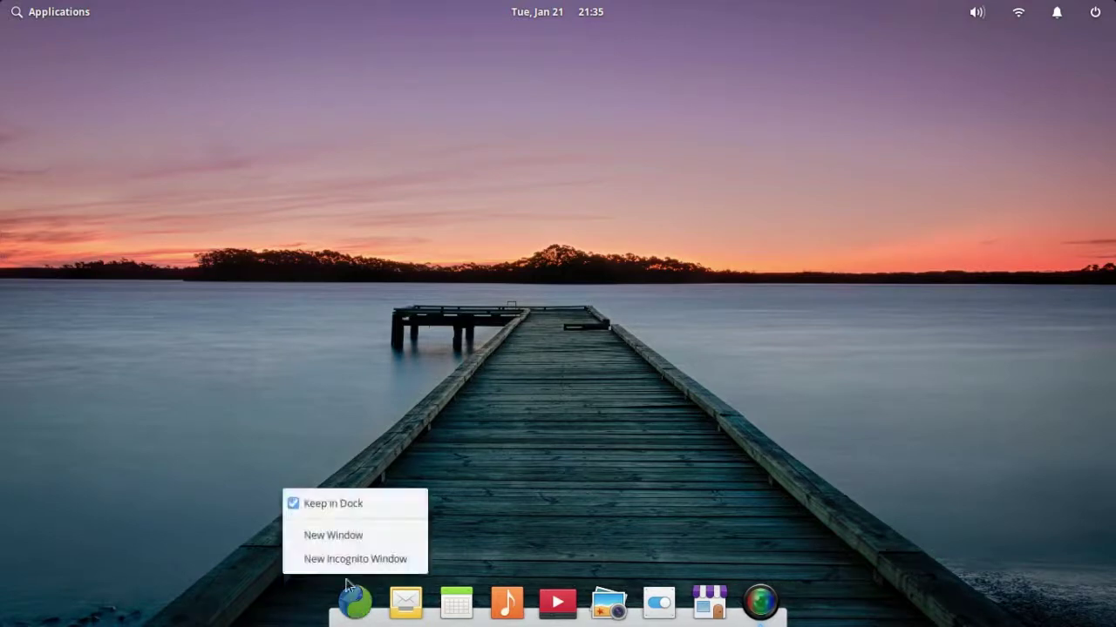
click(294, 505)
right_click(380, 614)
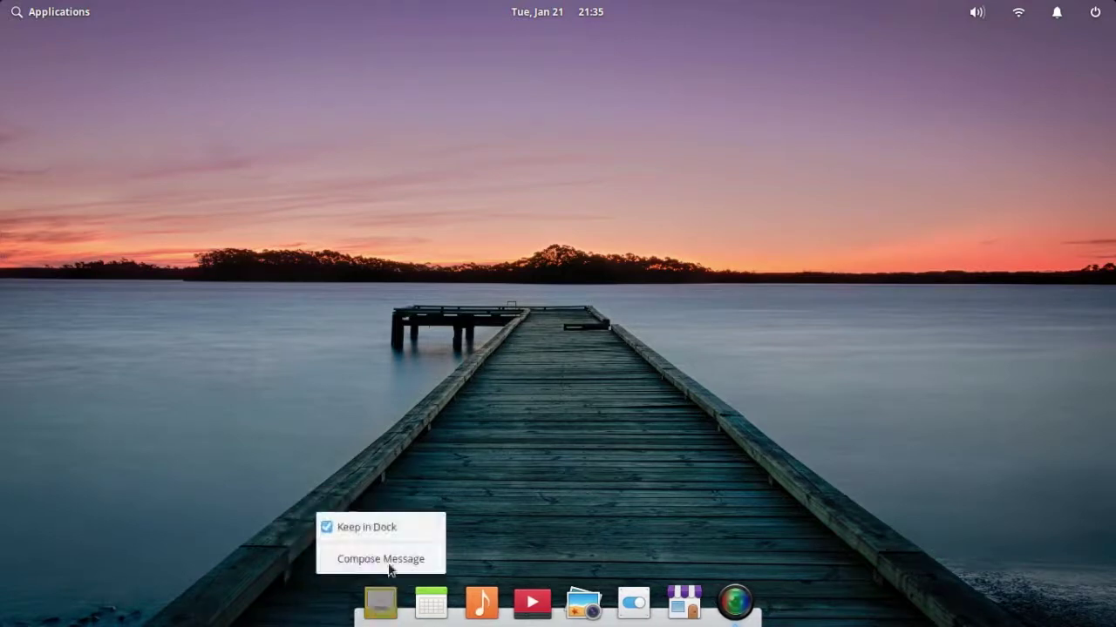
click(326, 528)
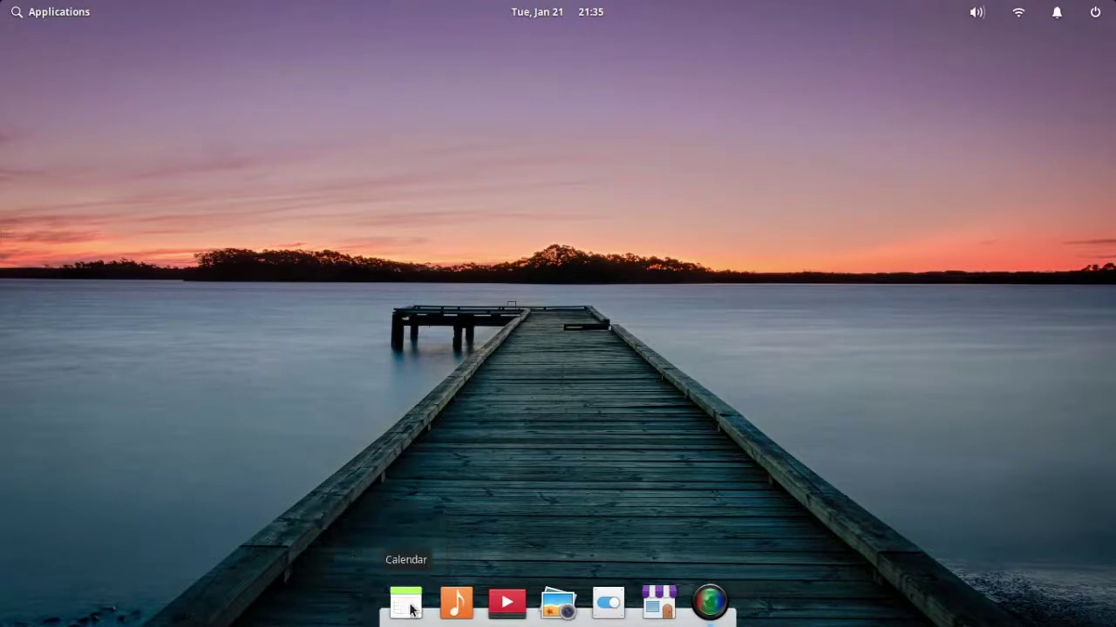
Step: Remove Calendar, Music and the video player from the dock
right_click(406, 608)
click(365, 528)
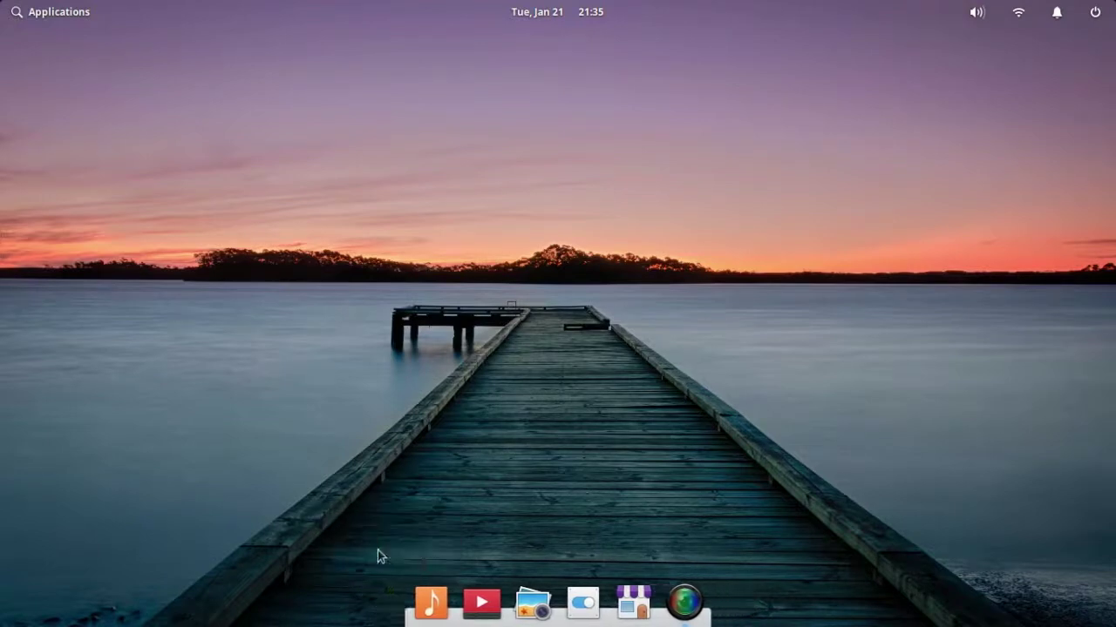
right_click(430, 601)
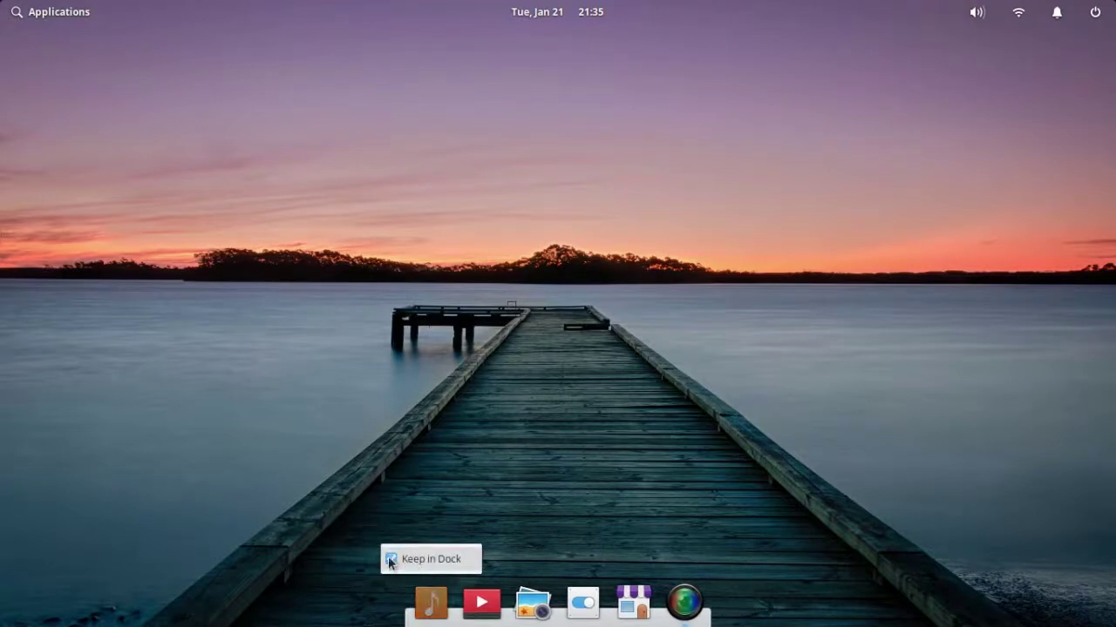
click(390, 559)
right_click(457, 602)
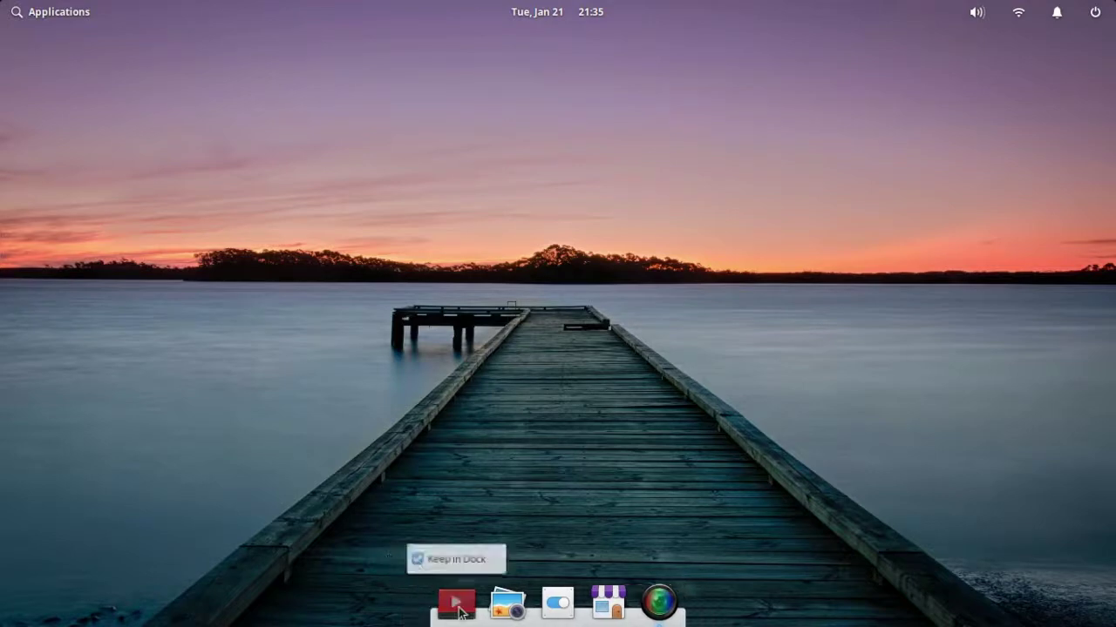
click(419, 563)
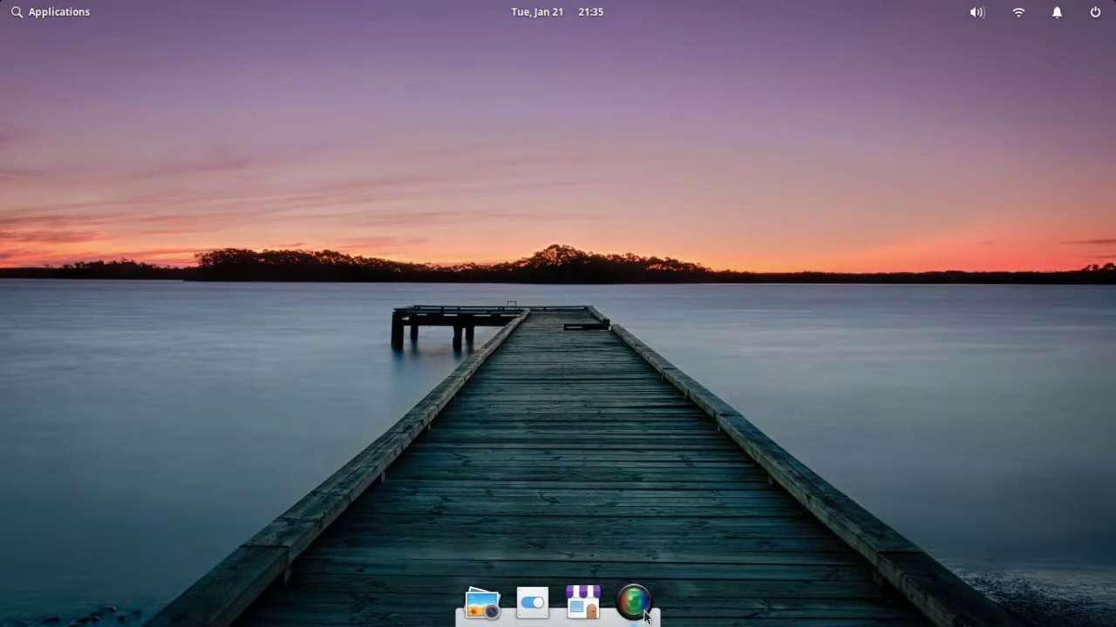
Step: Remove AppCenter, System Settings and Photos from the dock, and check the dock options of SimpleScreenRecorder
right_click(581, 613)
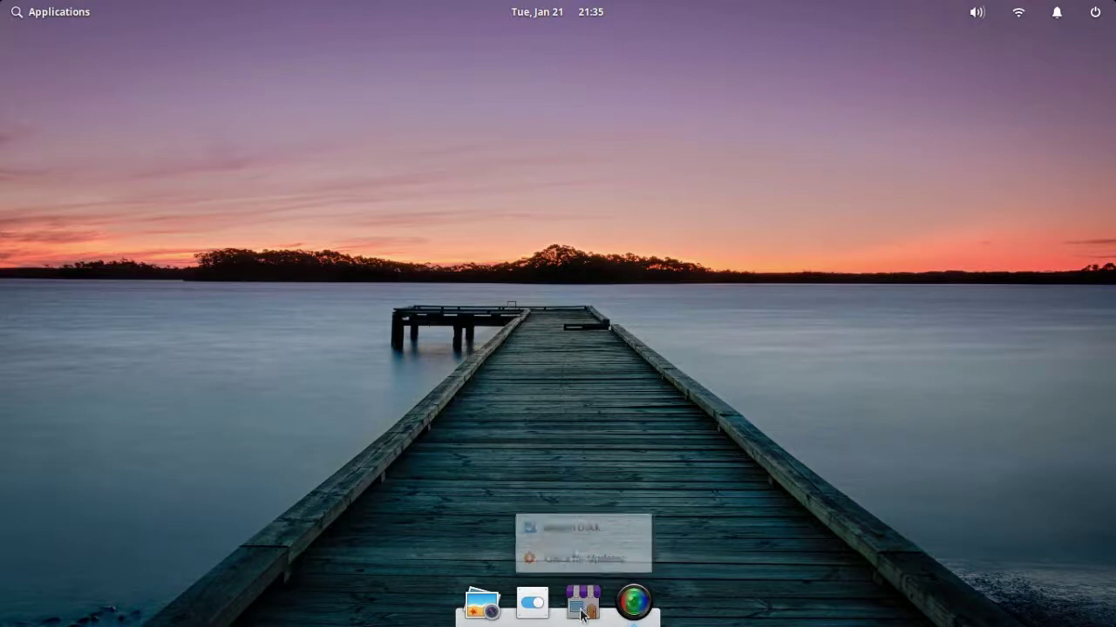
click(528, 532)
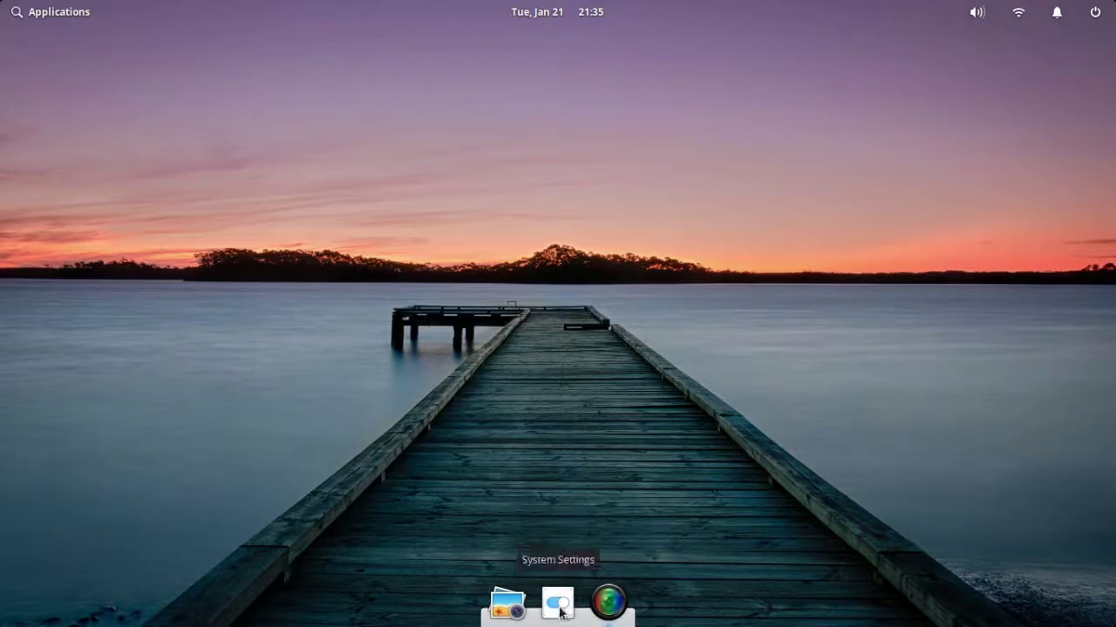
right_click(546, 594)
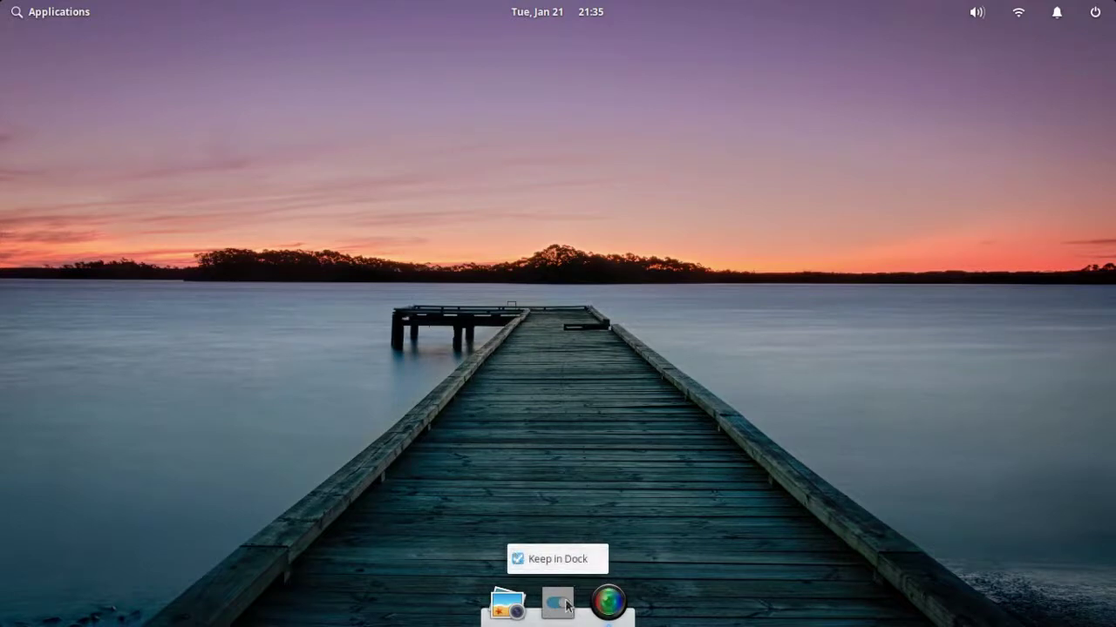
click(515, 561)
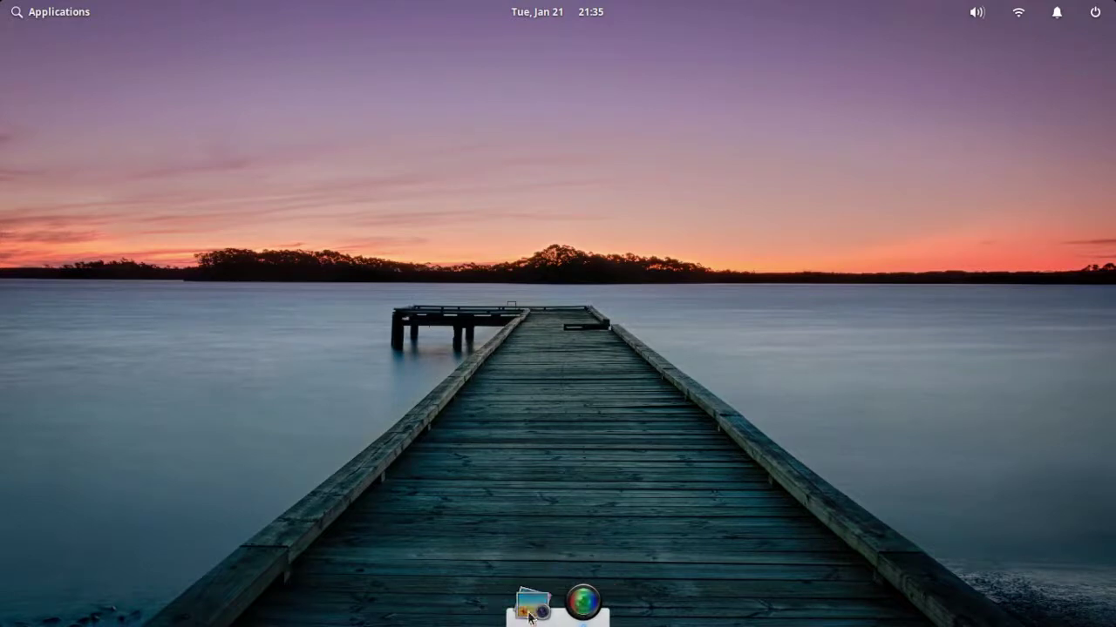
right_click(516, 600)
click(511, 558)
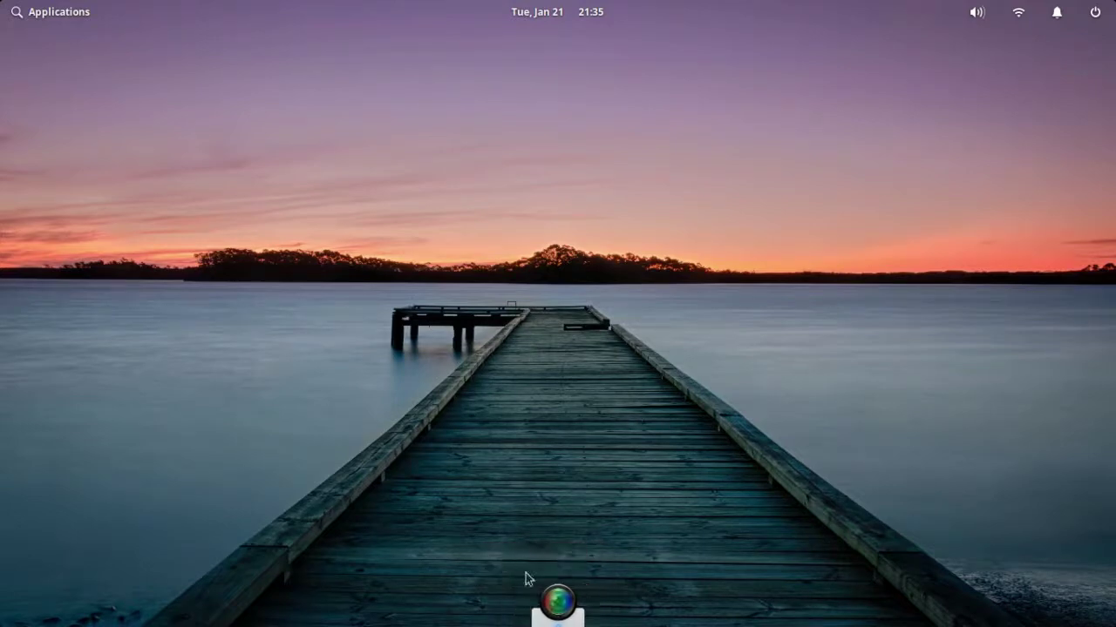
right_click(557, 602)
click(535, 396)
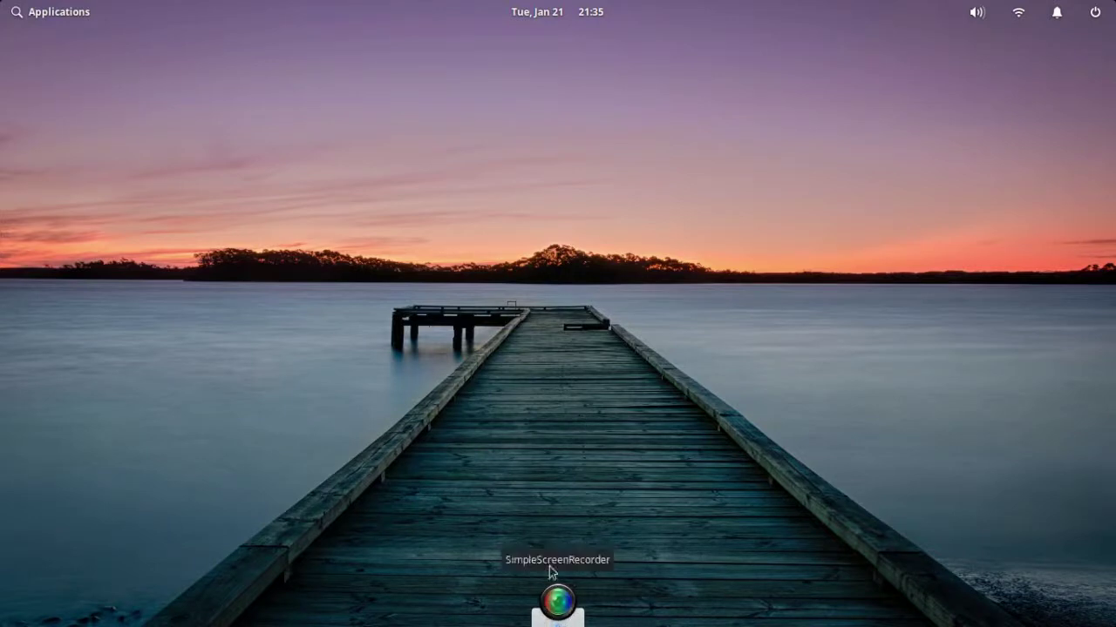
Step: Add AppCenter, Code, Calculator and Photos to the dock from the applications list and close the list
click(61, 13)
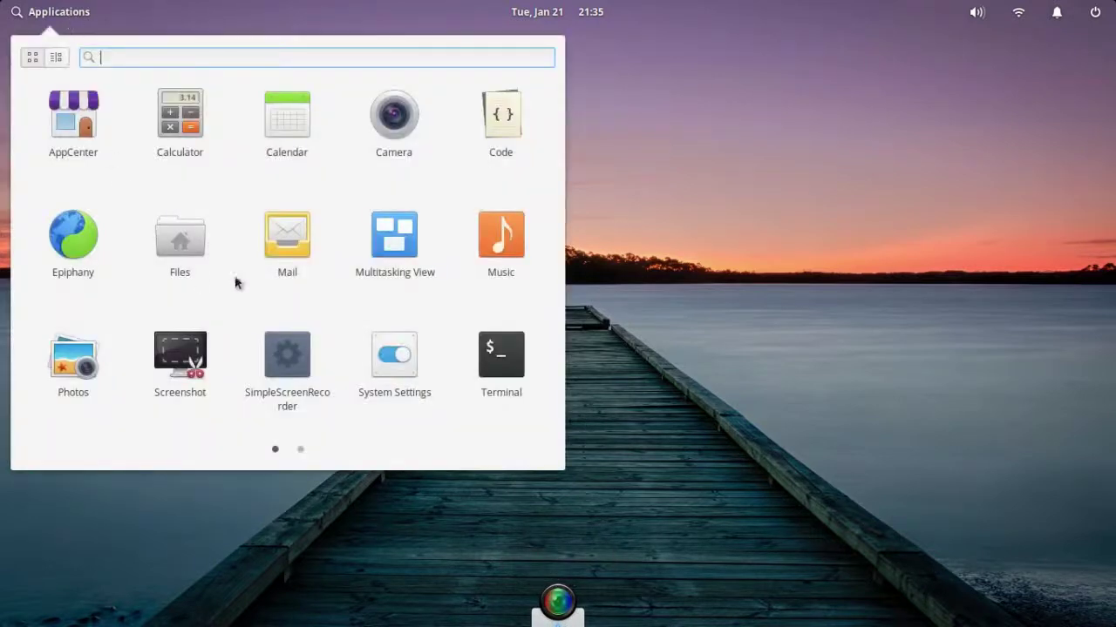
right_click(70, 106)
click(121, 161)
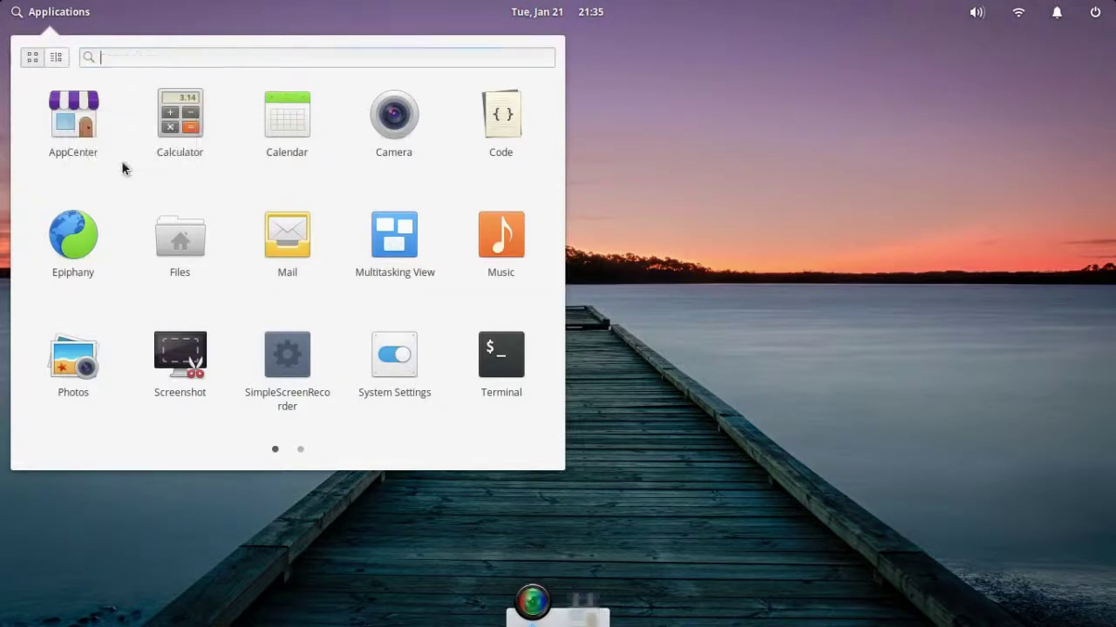
right_click(502, 129)
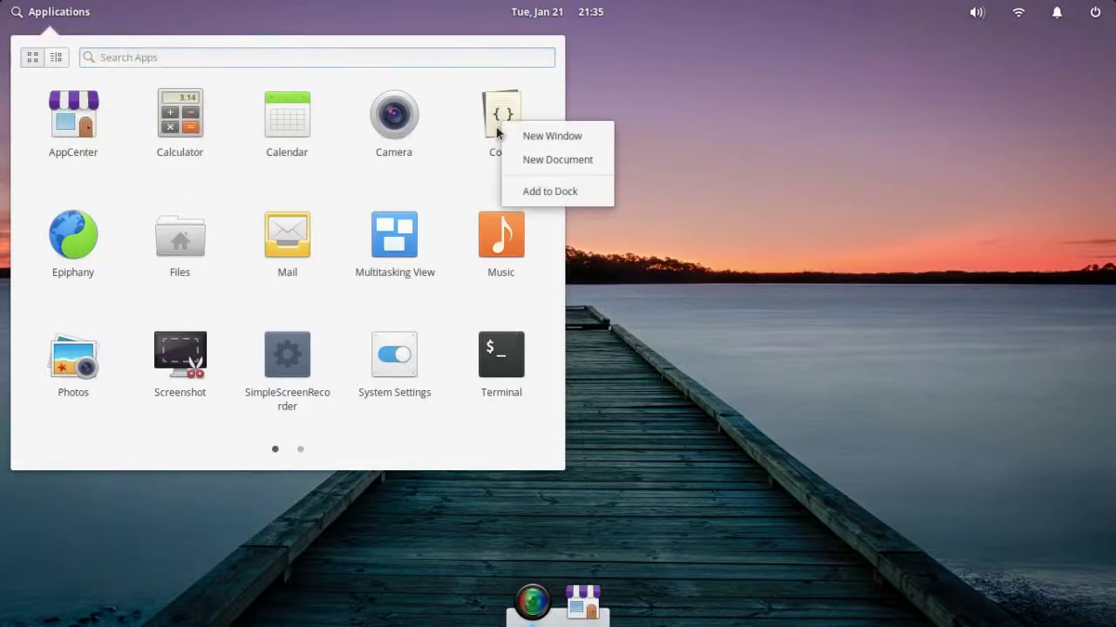
click(552, 197)
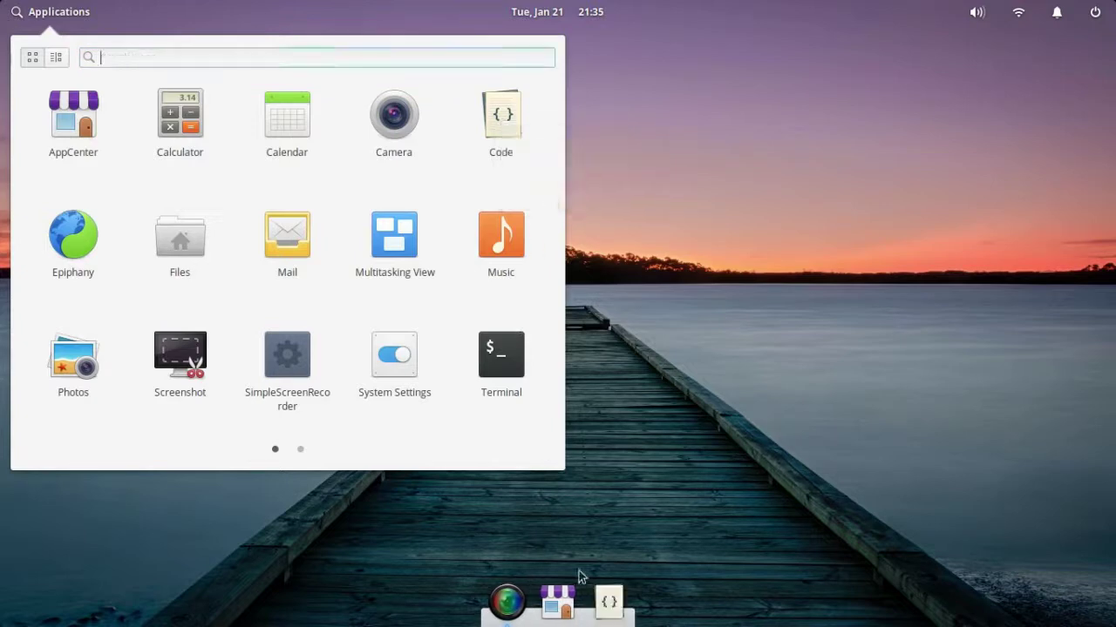
right_click(168, 110)
click(215, 124)
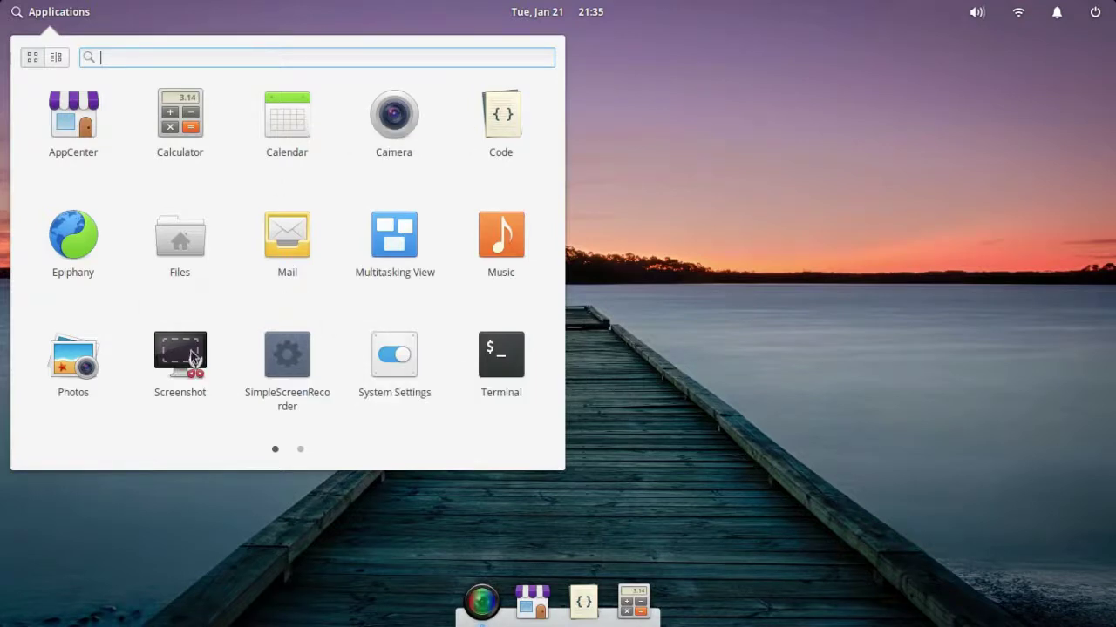
right_click(70, 359)
click(138, 370)
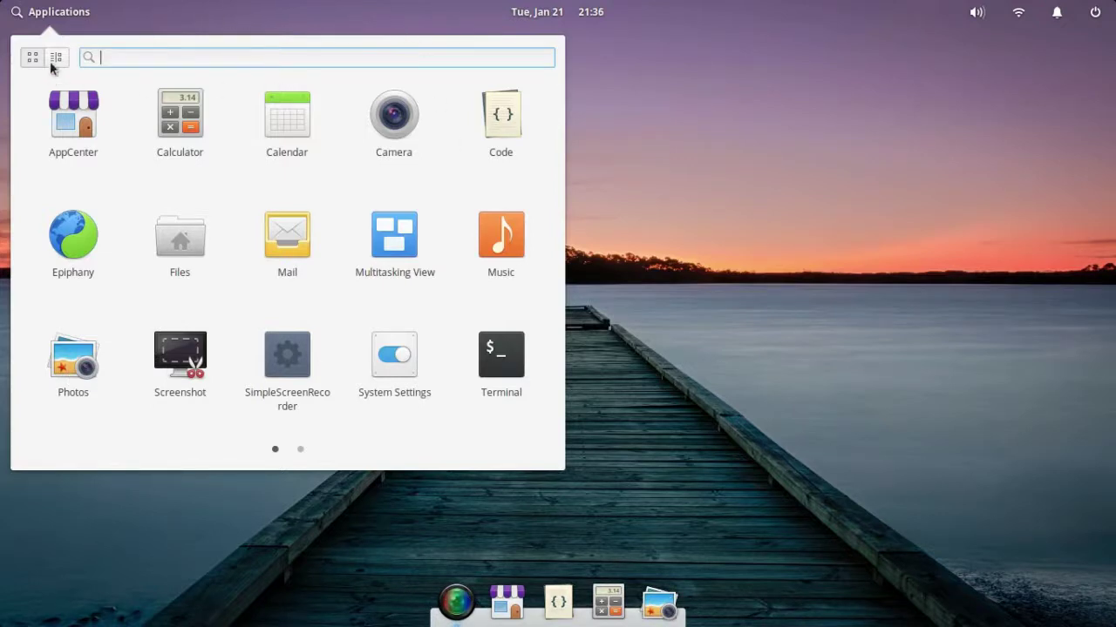
click(537, 12)
click(428, 458)
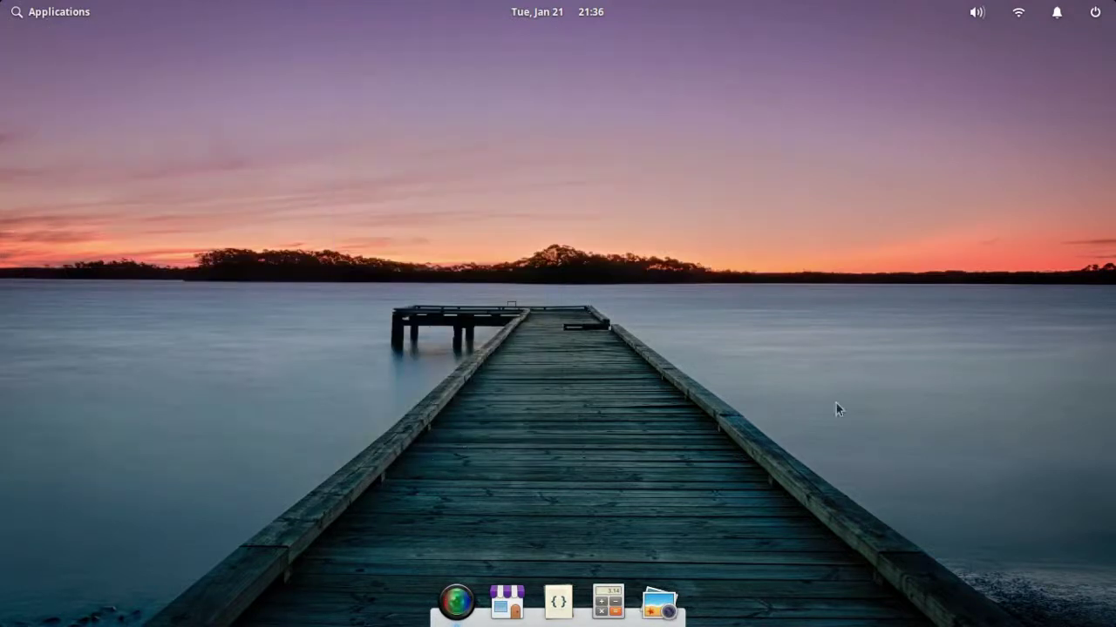
Step: Launch System Settings from the applications list, maximize its window to view all categories, and restore the window size
click(75, 12)
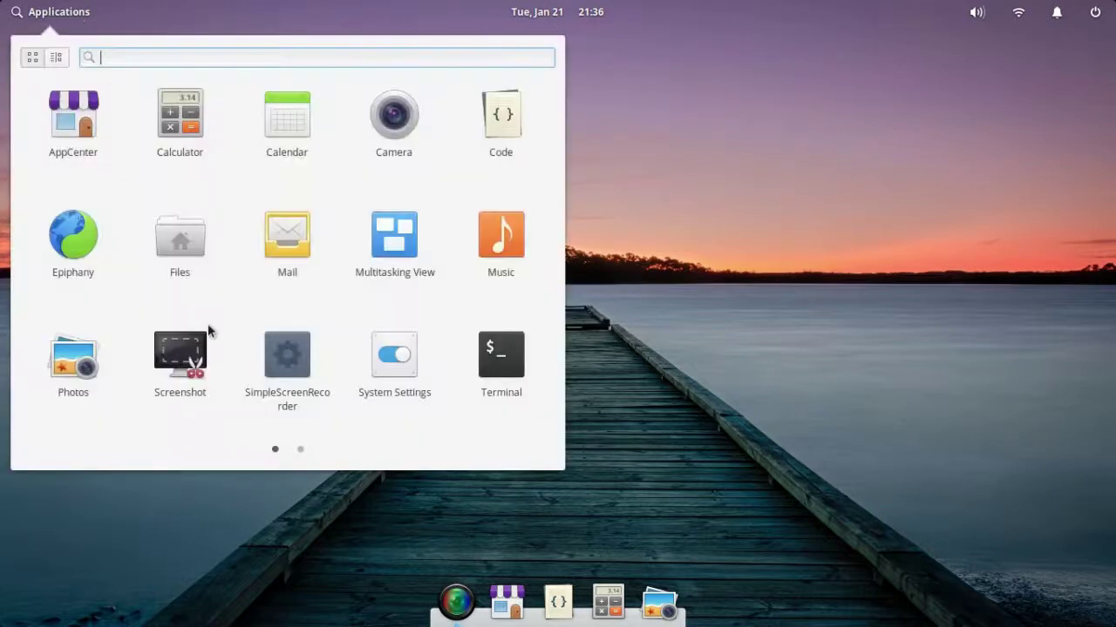
click(400, 364)
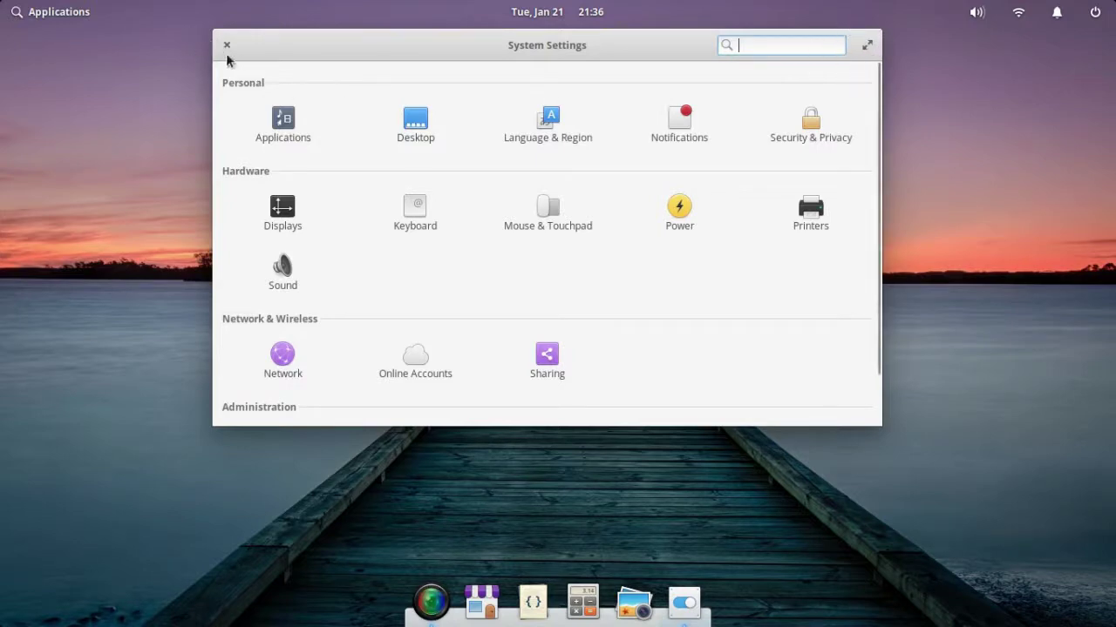
click(868, 46)
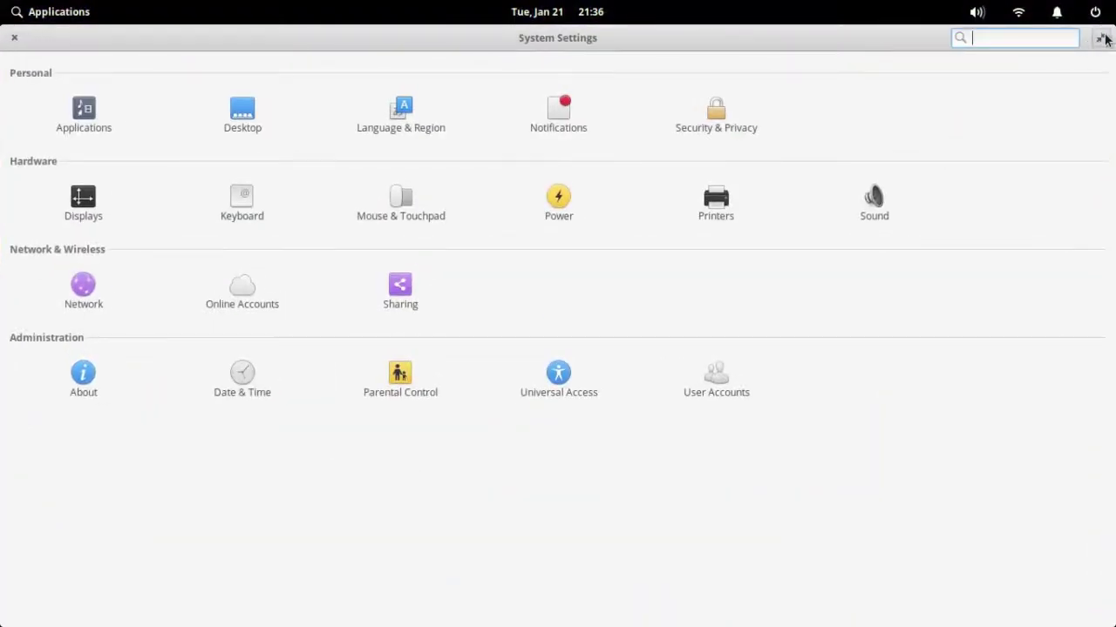
click(1103, 38)
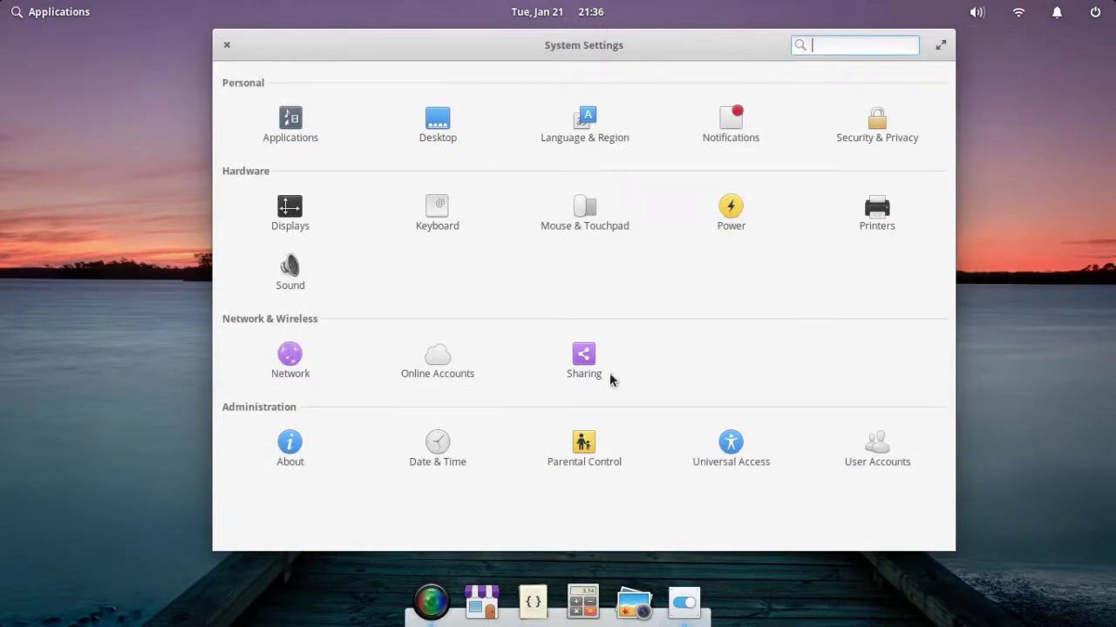
Step: Minimize and restore the System Settings window from the dock, and shift it slightly to the left
click(686, 609)
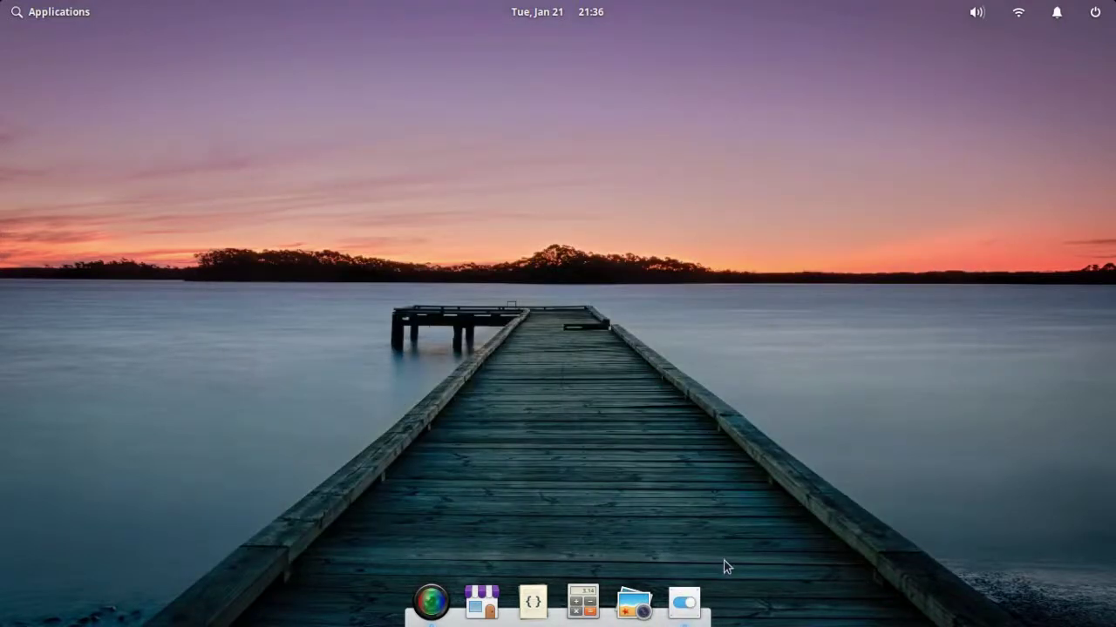
click(686, 609)
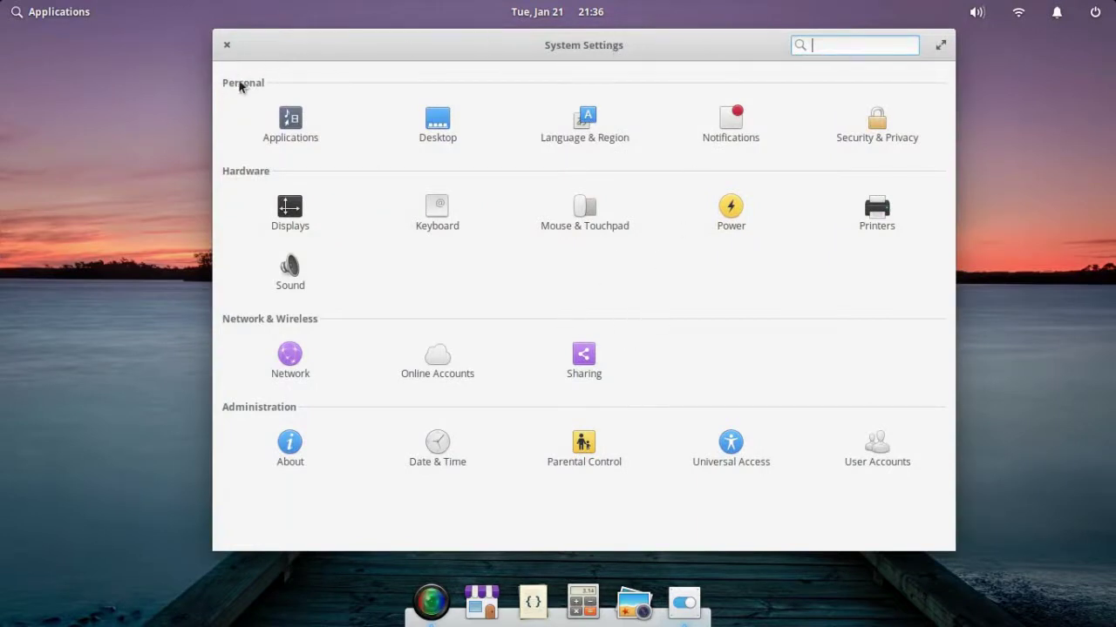
drag(577, 41, 547, 45)
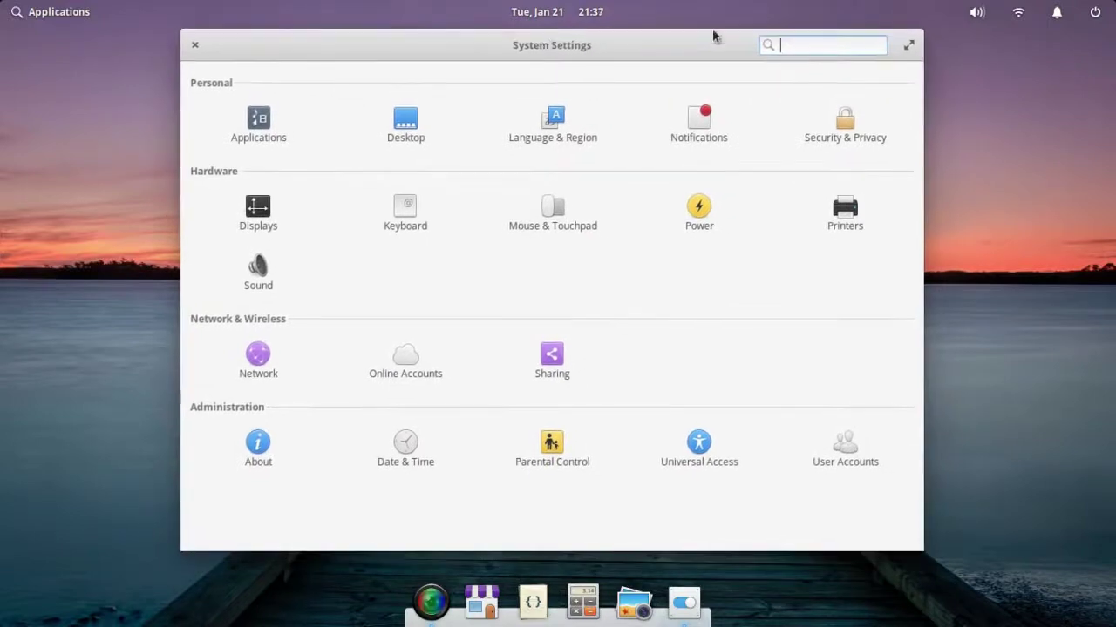
Step: Maximize the System Settings window, examine the default applications in the Applications settings, and return to all settings
click(910, 48)
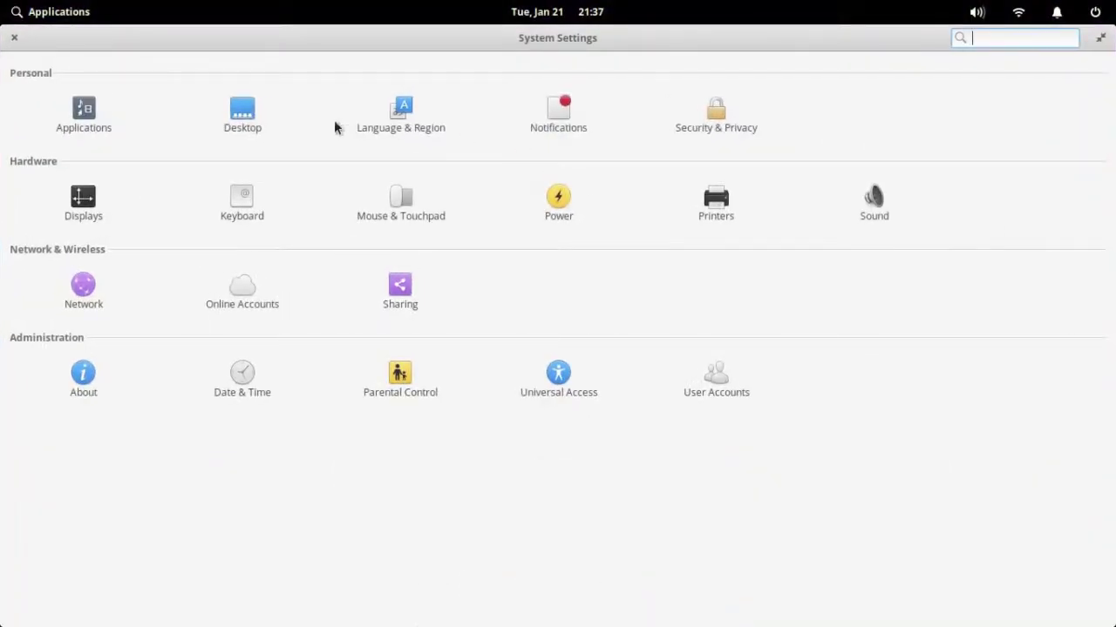
click(85, 110)
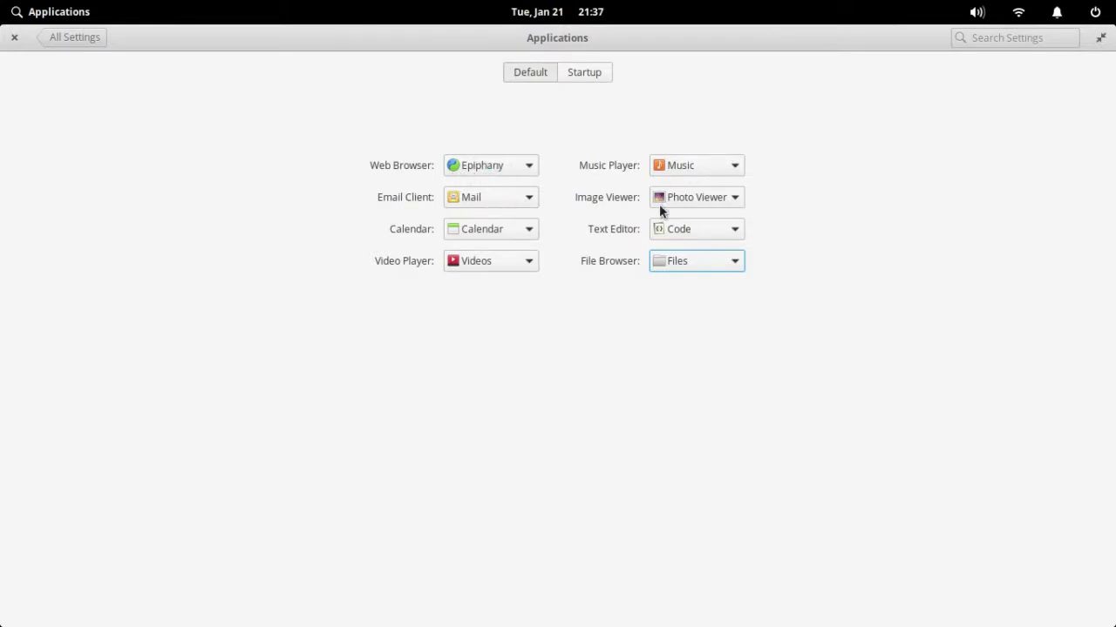
click(65, 38)
Step: Open the Desktop wallpaper settings, restore the window size, and shift the window aside to expose part of the desktop
click(244, 114)
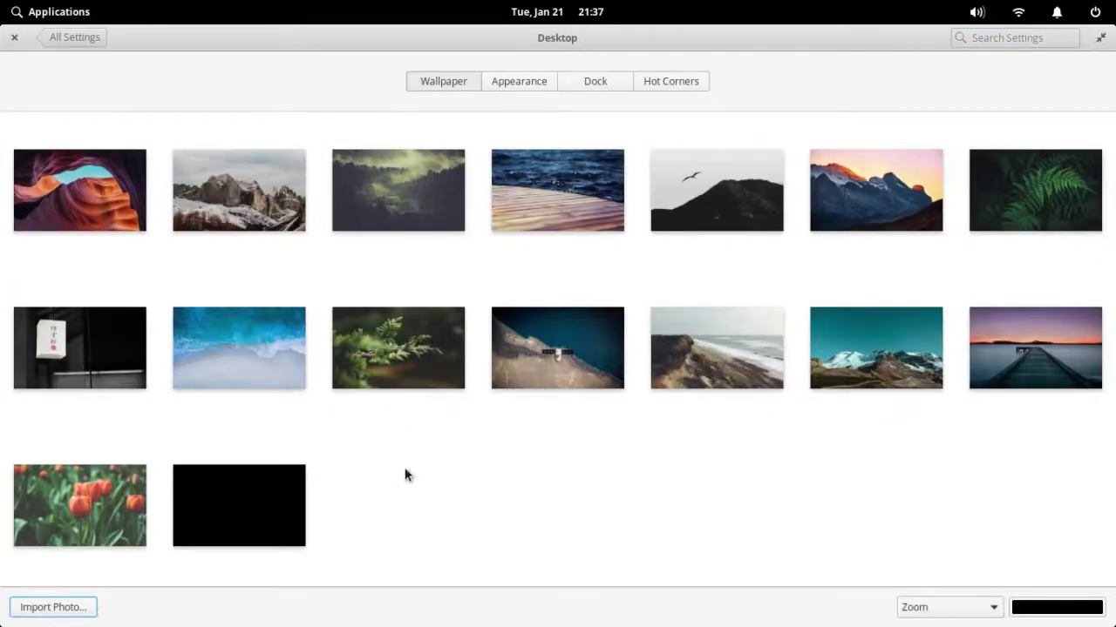
click(1101, 40)
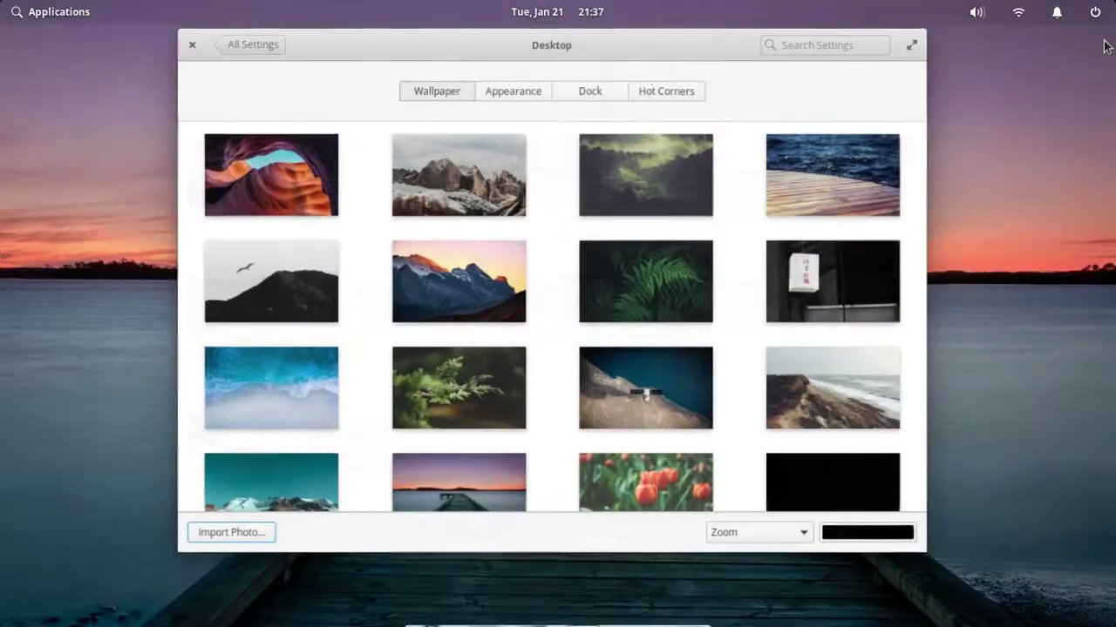
drag(630, 60, 810, 44)
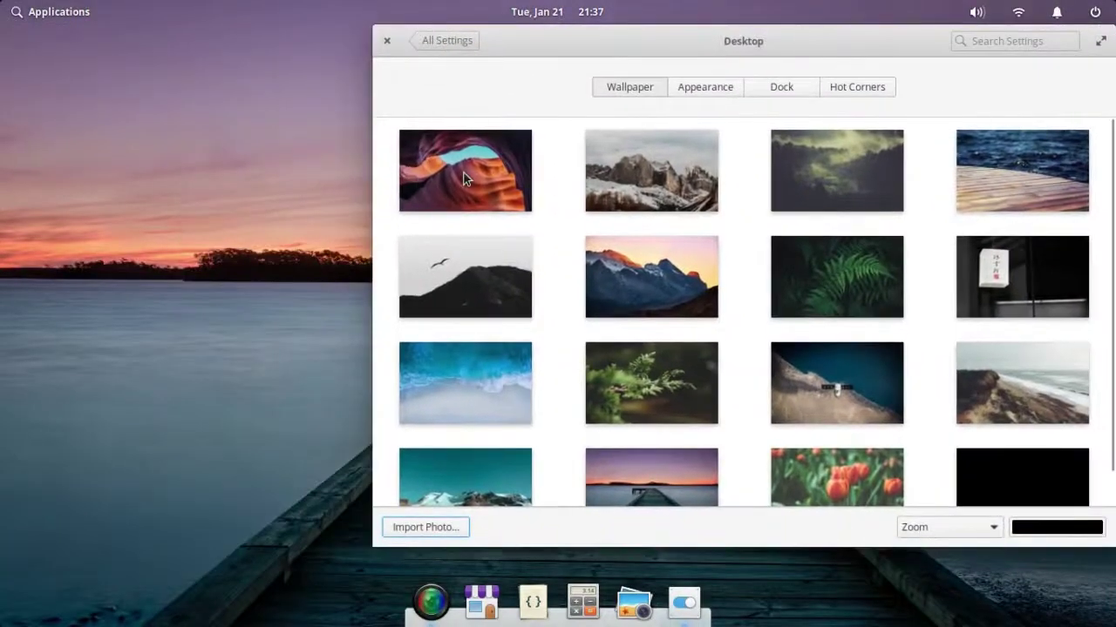
Step: Try the canyon, snowy mountain and dark forest wallpapers on the desktop, moving the window back towards the middle
click(463, 173)
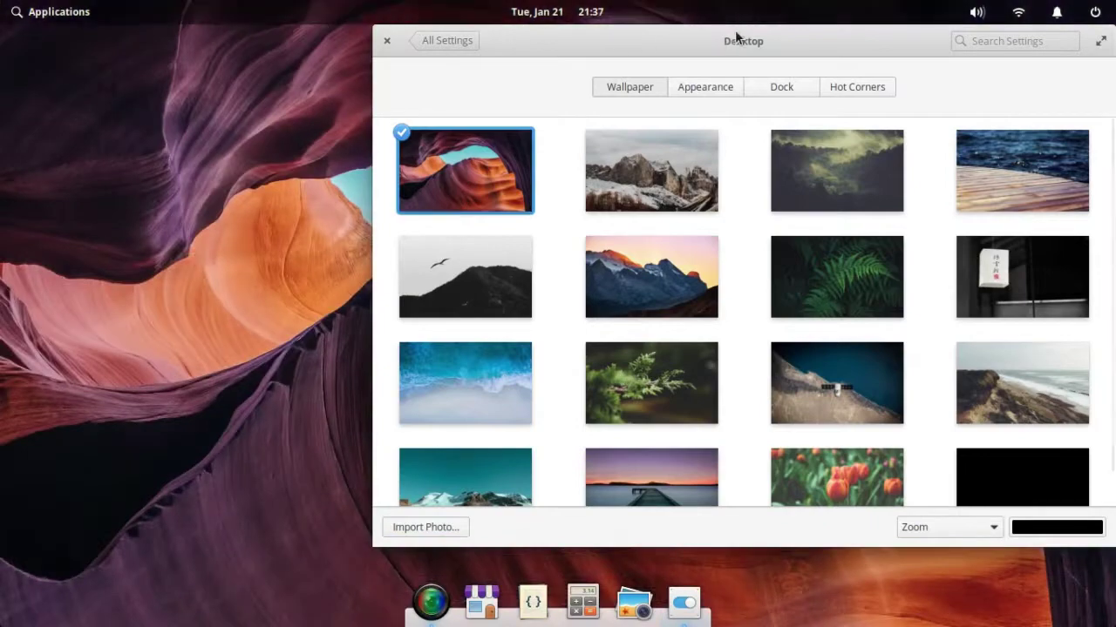
drag(737, 35, 571, 64)
click(421, 270)
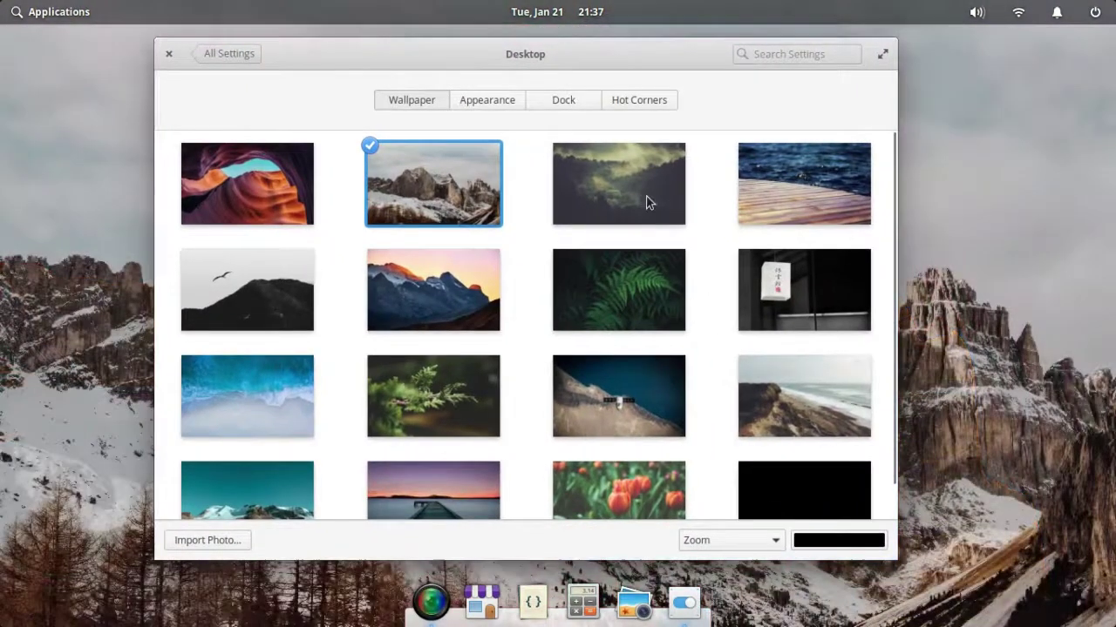
click(649, 201)
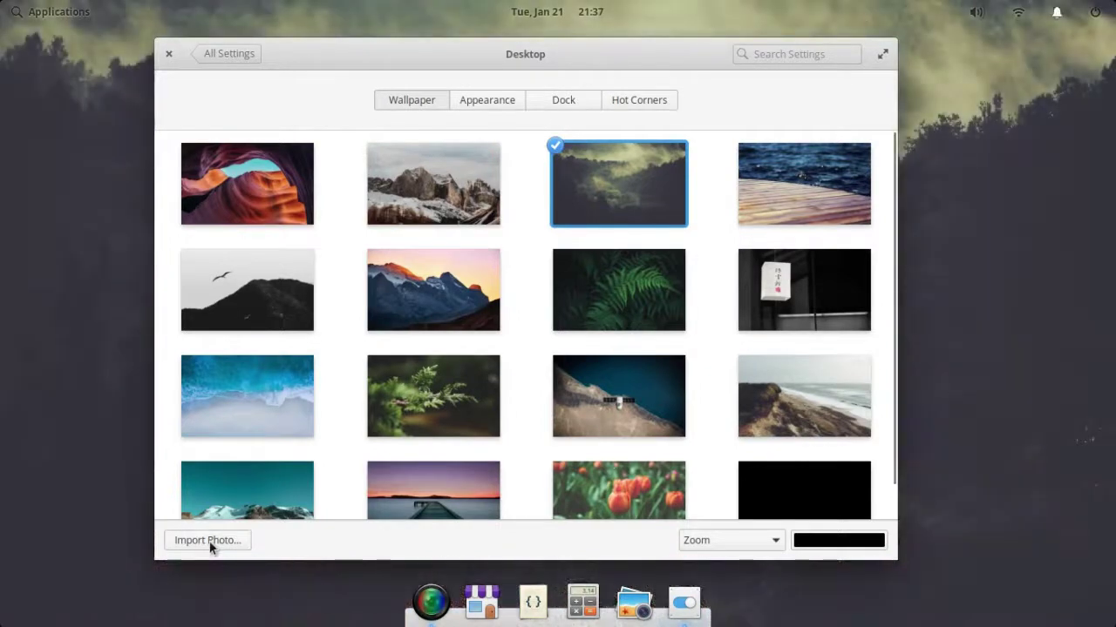
Step: Start importing a photo, look through the Project folder in Videos, and go to the Background Images folder in Pictures
click(207, 542)
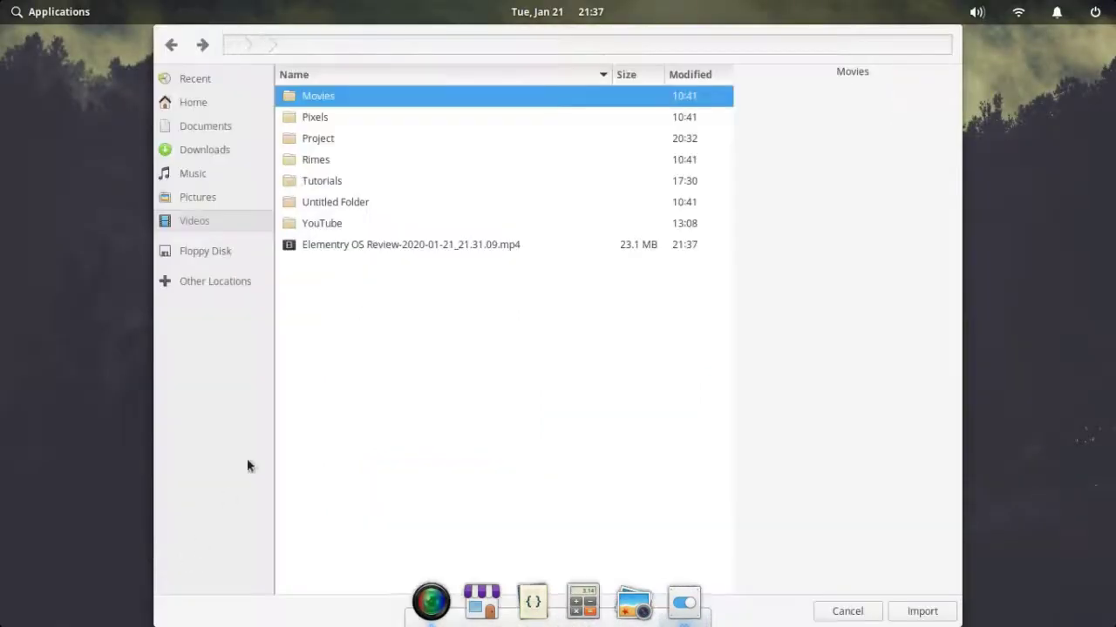
double_click(319, 139)
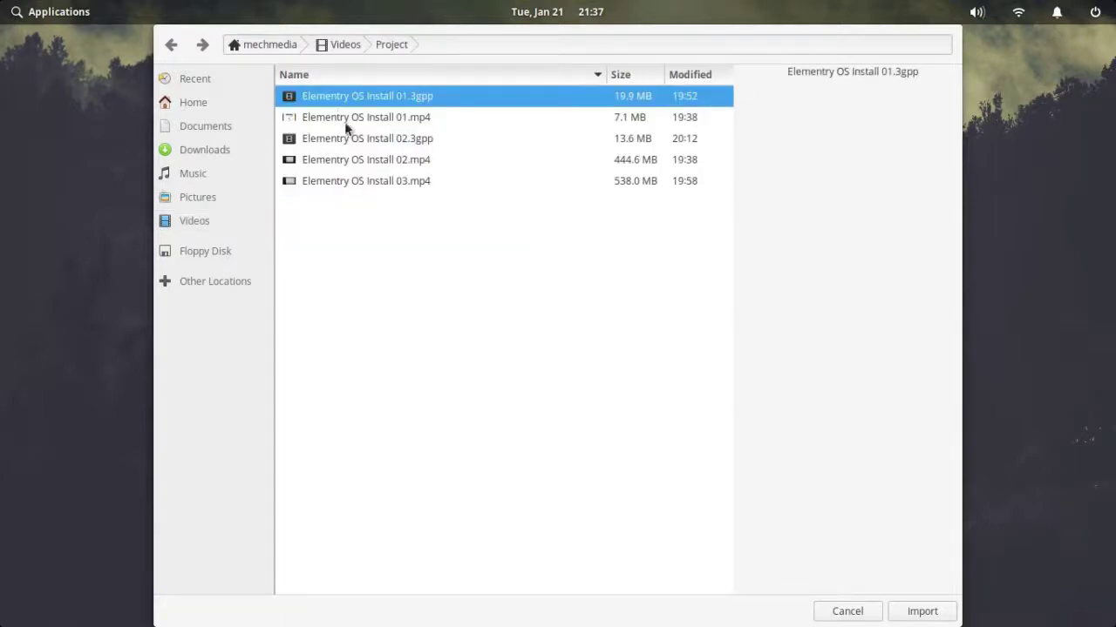
click(341, 45)
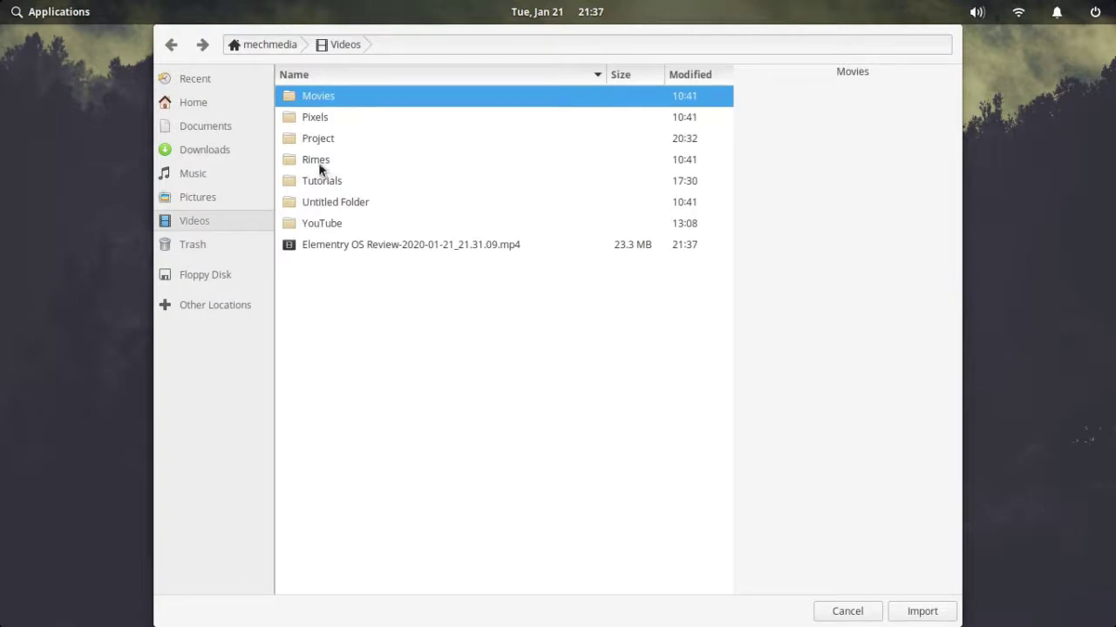
click(199, 194)
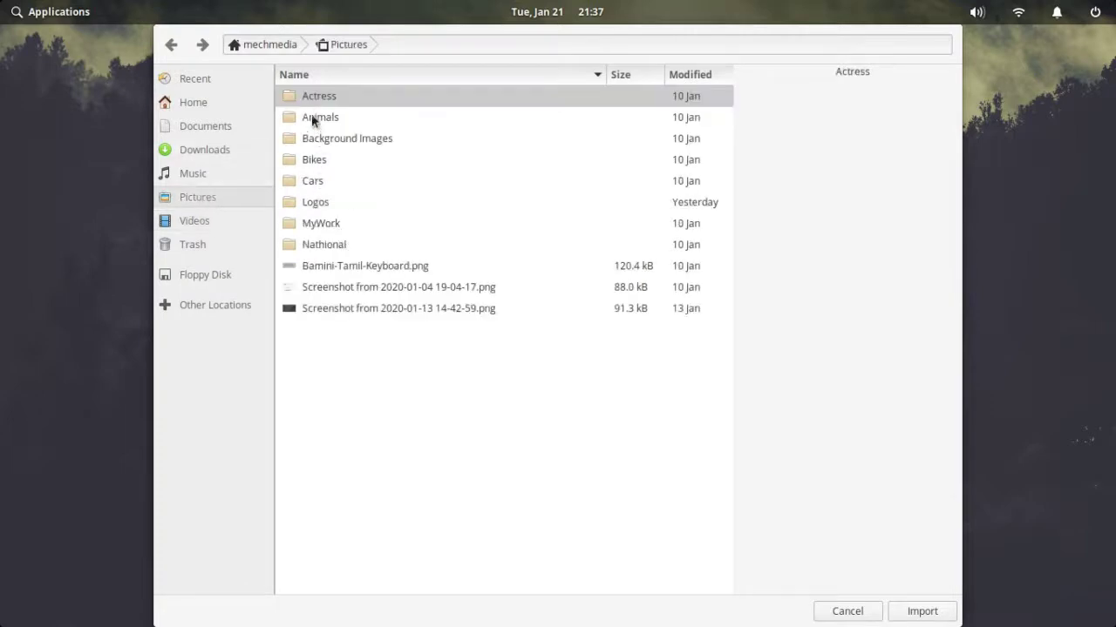
click(346, 144)
double_click(346, 142)
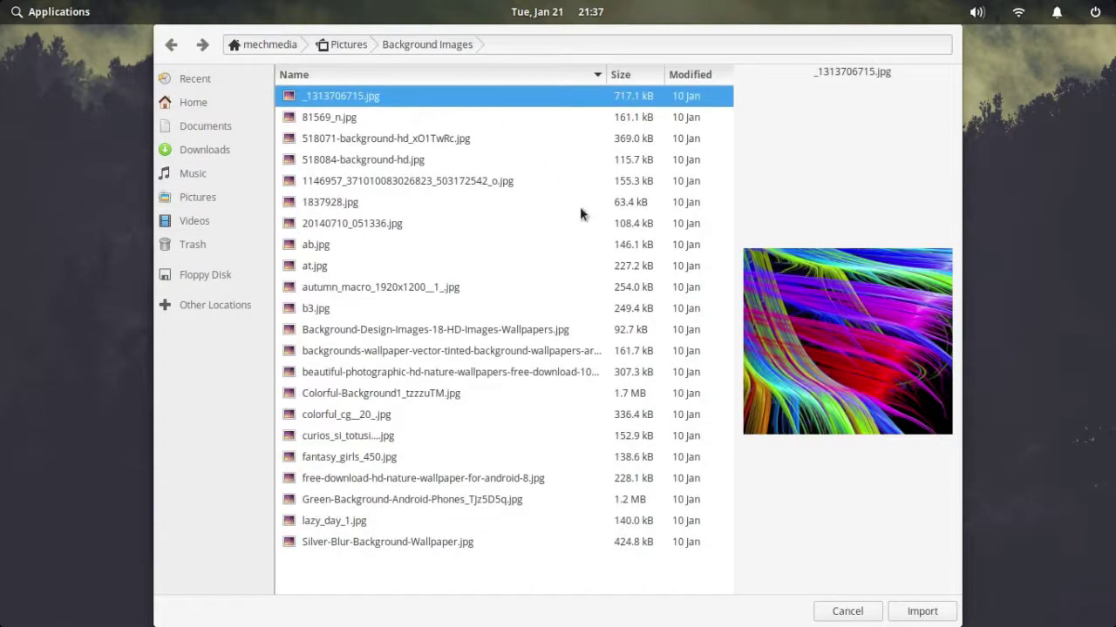
Step: Preview several background images and import 518071-background-hd_xO1TwRc.jpg into the wallpaper collection
key(Down)
key(Down)
key(Down)
key(Down)
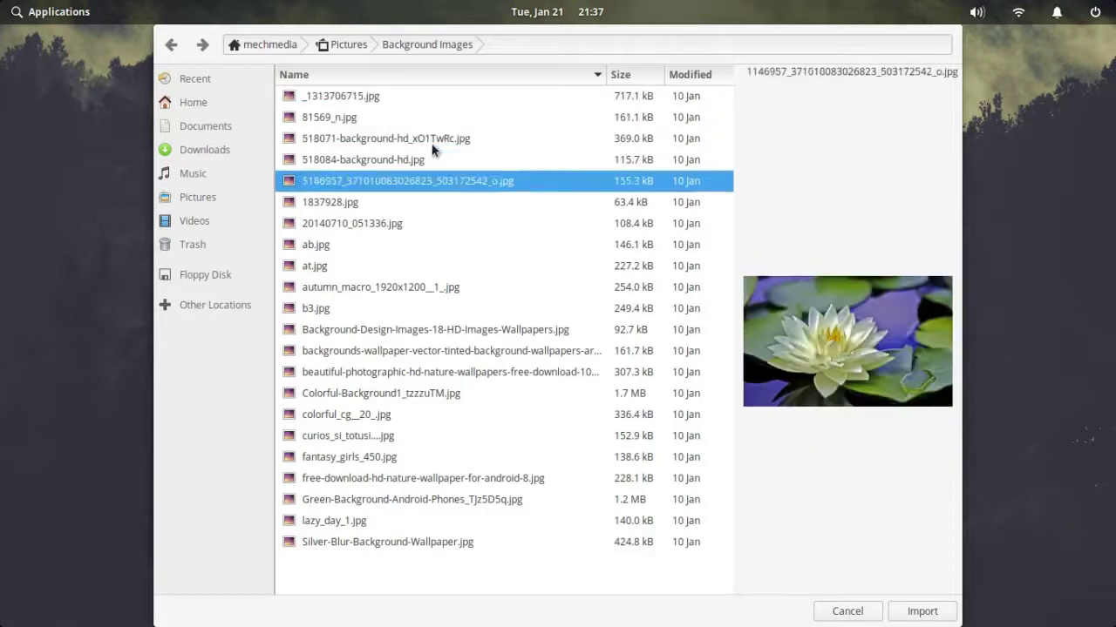
key(Up)
key(Up)
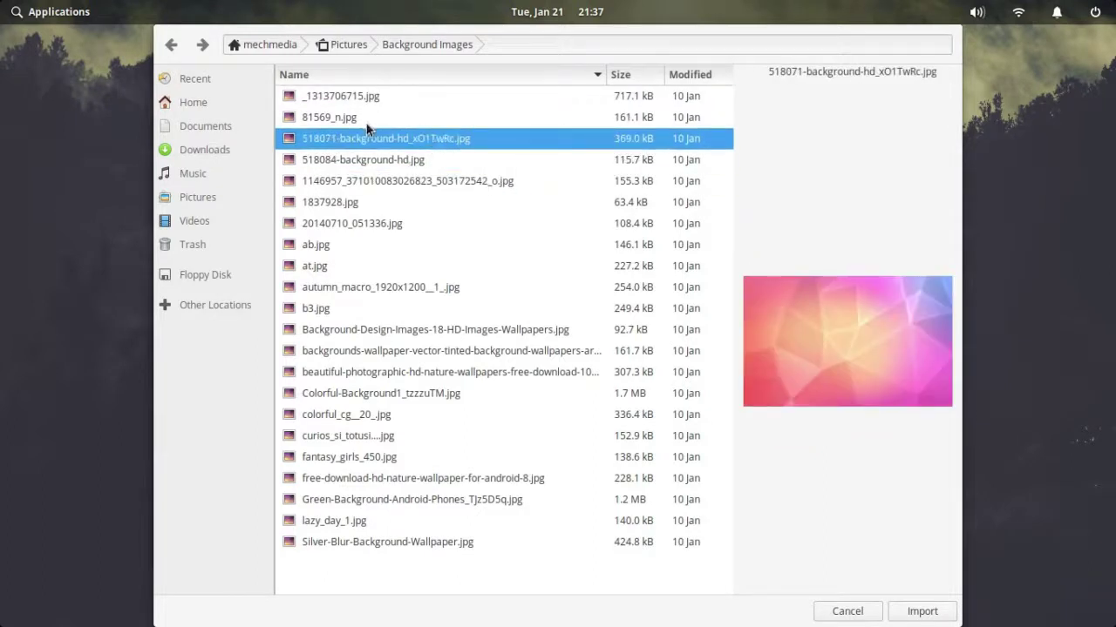
click(922, 610)
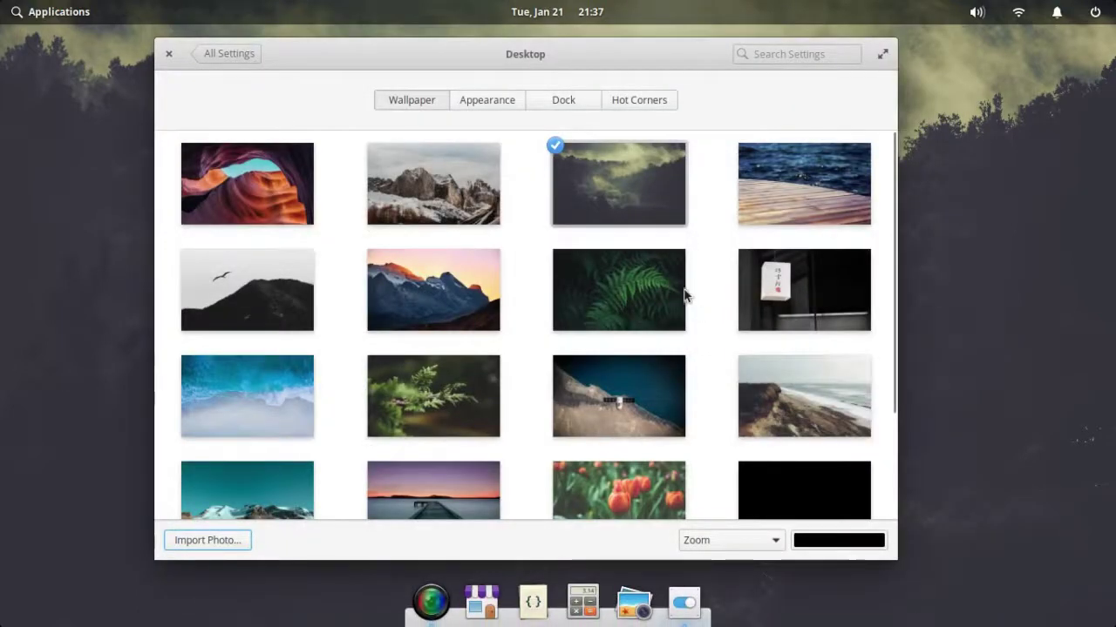
Step: Apply the imported pink polygon wallpaper, move the window to see more of it, and switch to the canyon wallpaper
scroll(659, 393, down, 3)
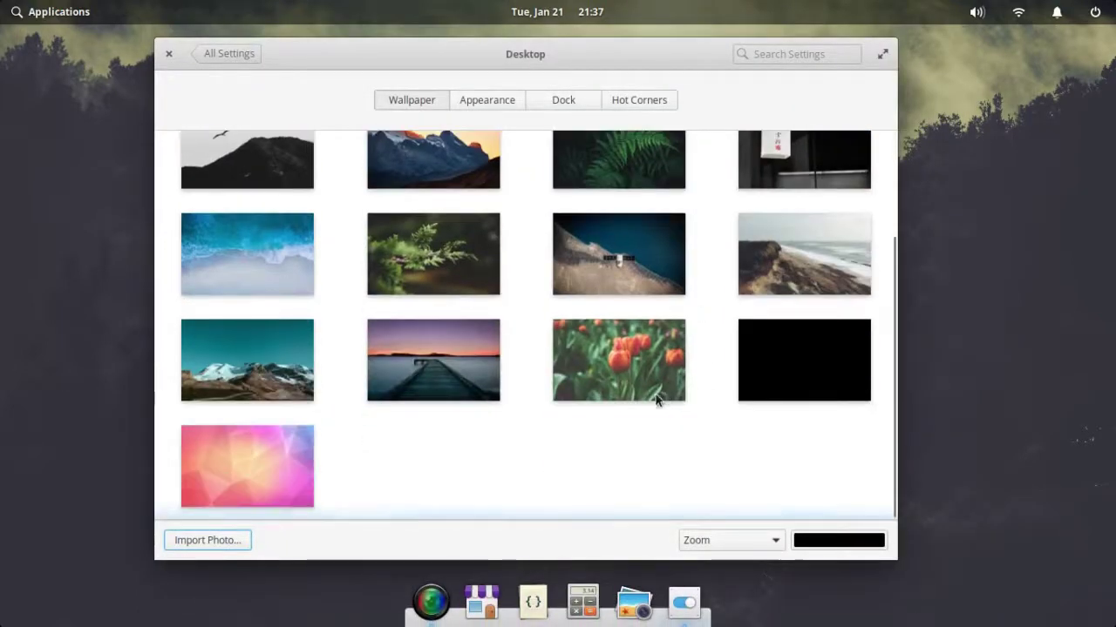
click(242, 458)
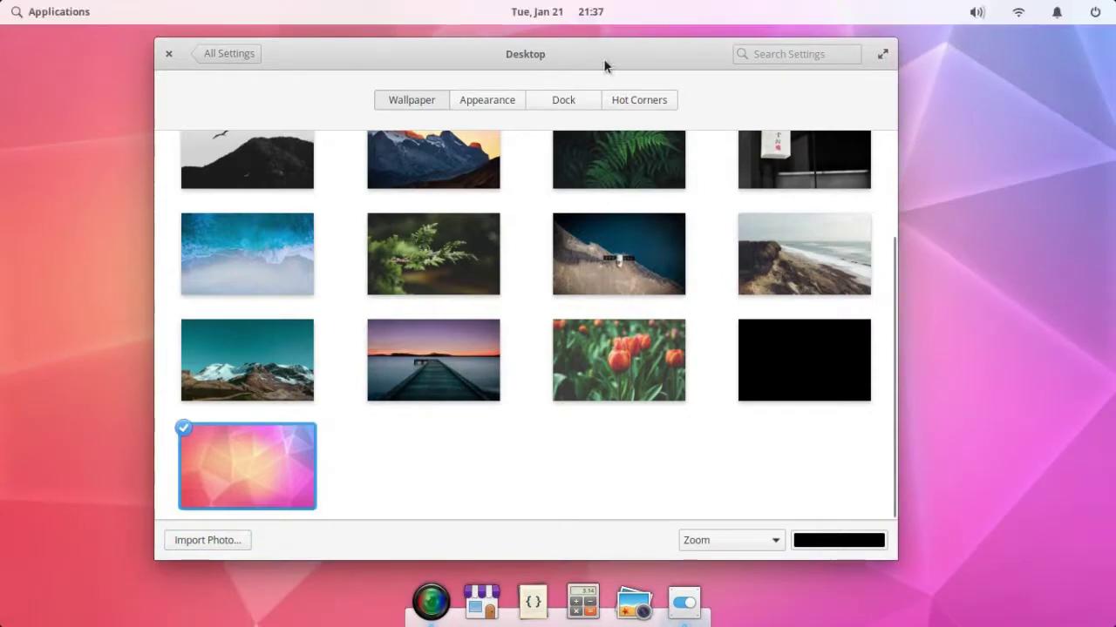
drag(604, 58, 566, 88)
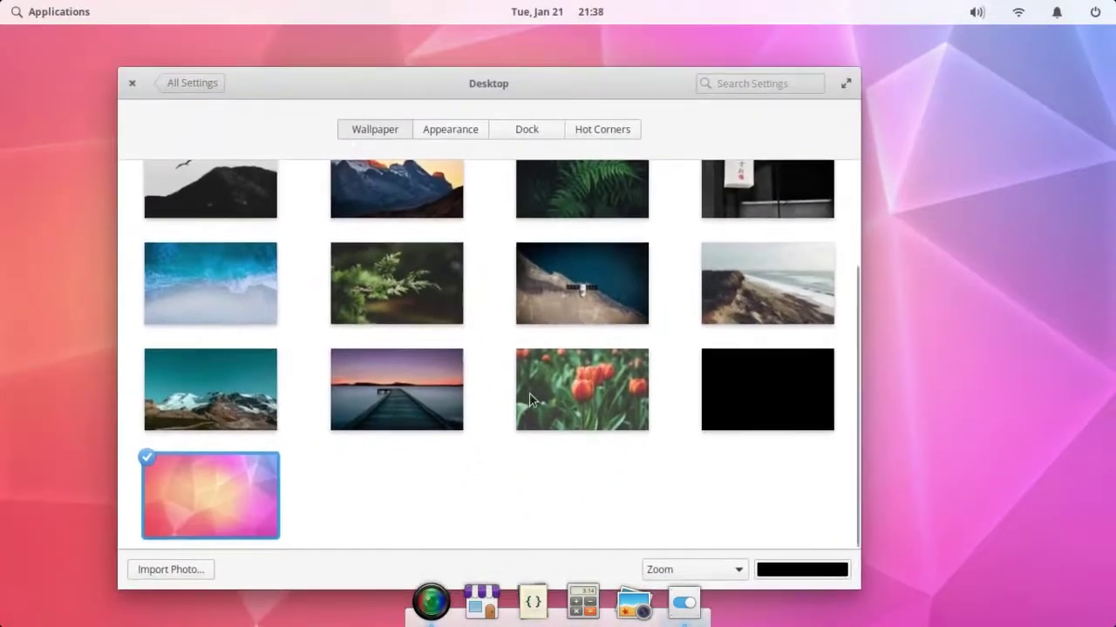
scroll(529, 399, up, 3)
click(206, 231)
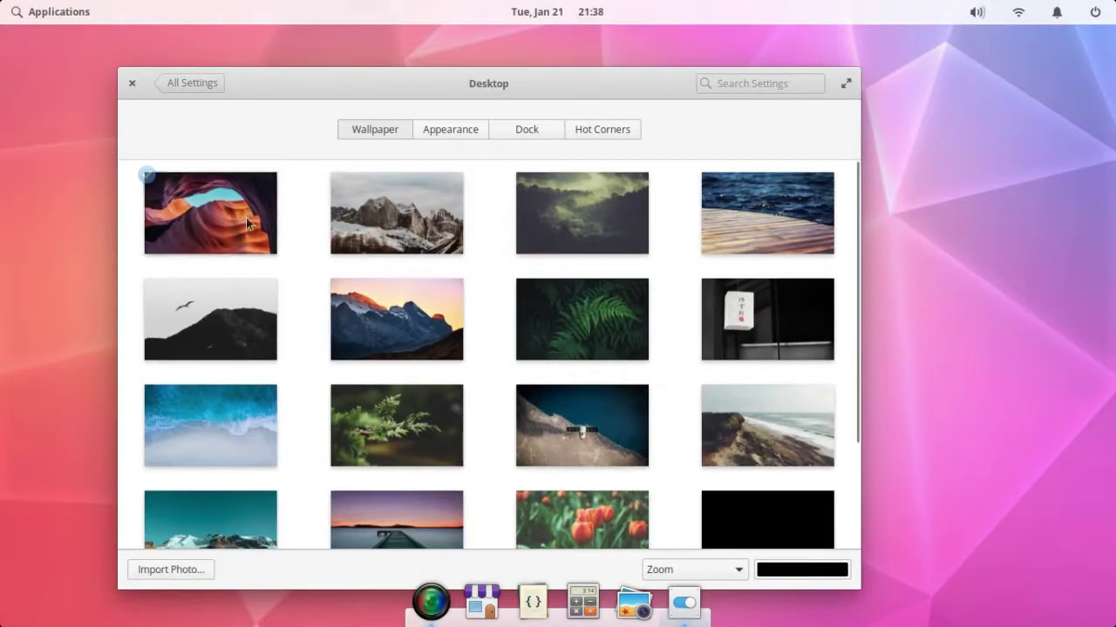
Step: Set the wallpaper showing the pier on the lake at sunset as the desktop background
scroll(444, 477, down, 3)
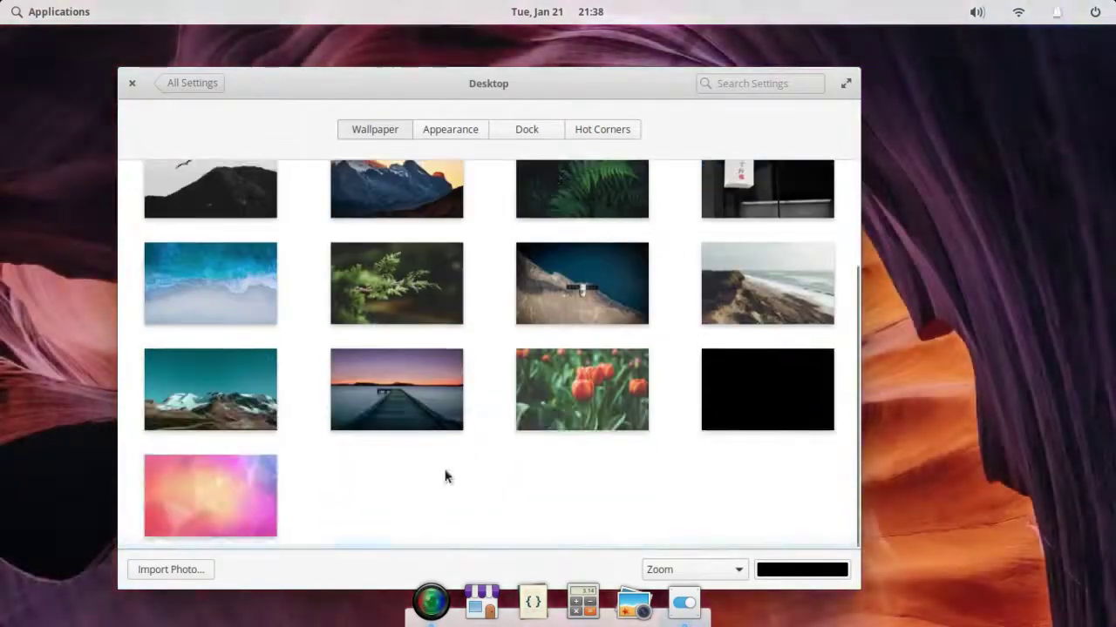
click(390, 385)
scroll(521, 217, up, 3)
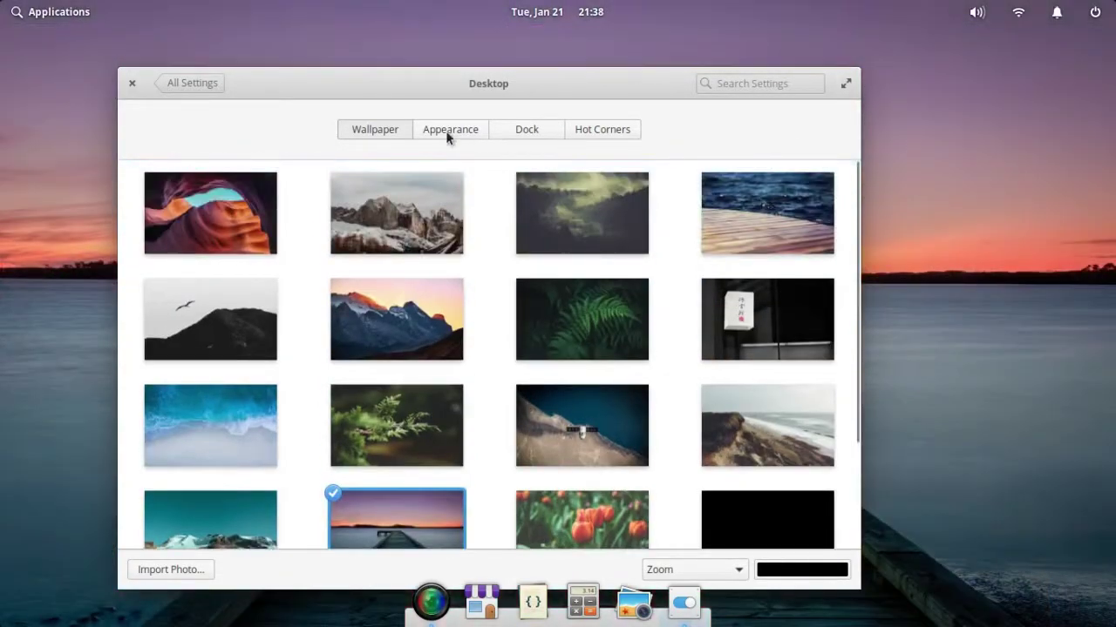
Step: Try the Small, Large and Larger text sizes in the Appearance settings and set the text size back to Default
click(449, 135)
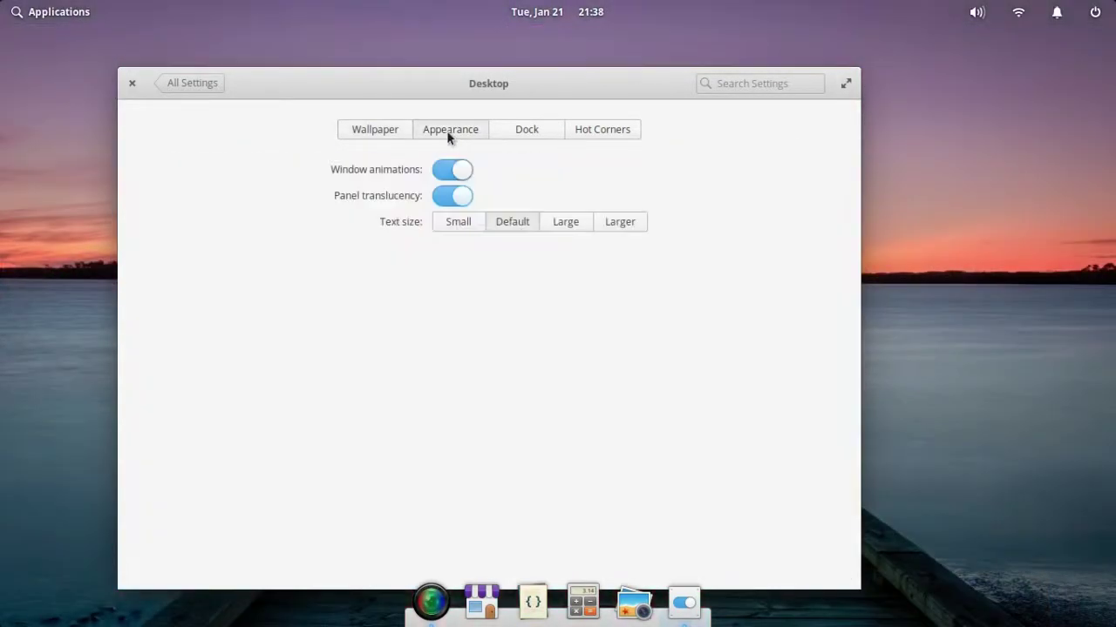
click(460, 219)
click(508, 218)
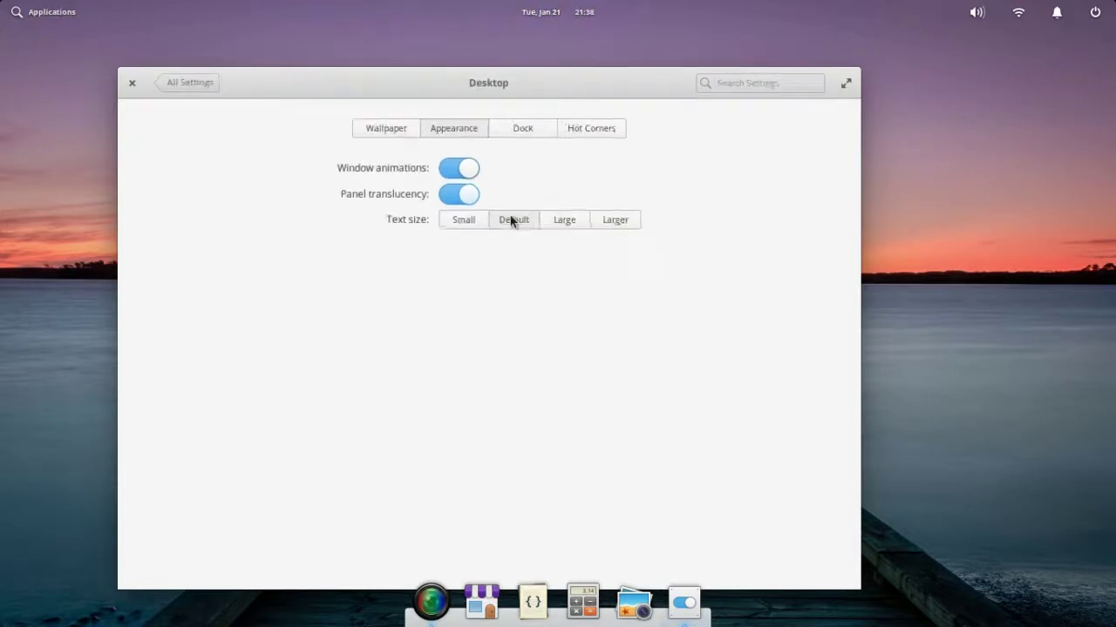
click(577, 223)
click(650, 234)
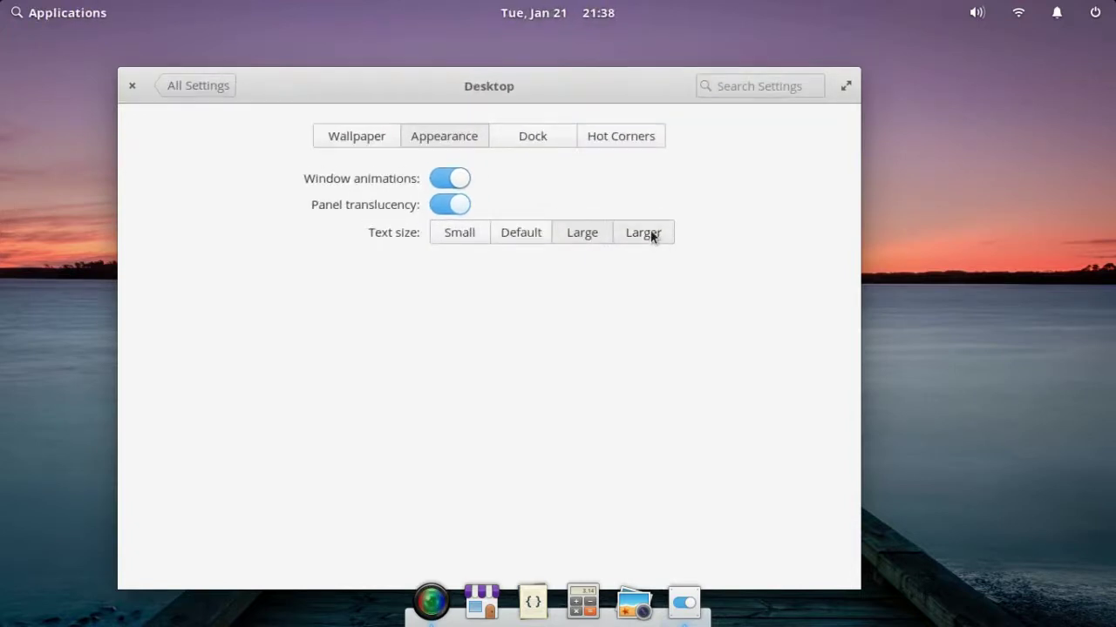
click(534, 243)
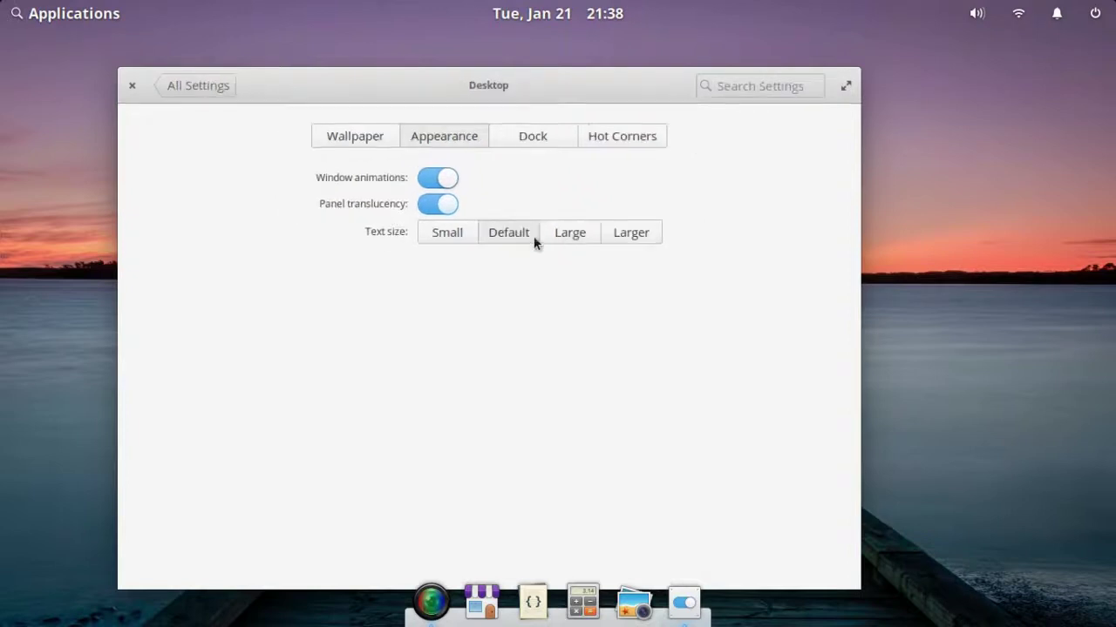
Step: Turn panel translucency off and on again, and do the same with window animations
click(450, 197)
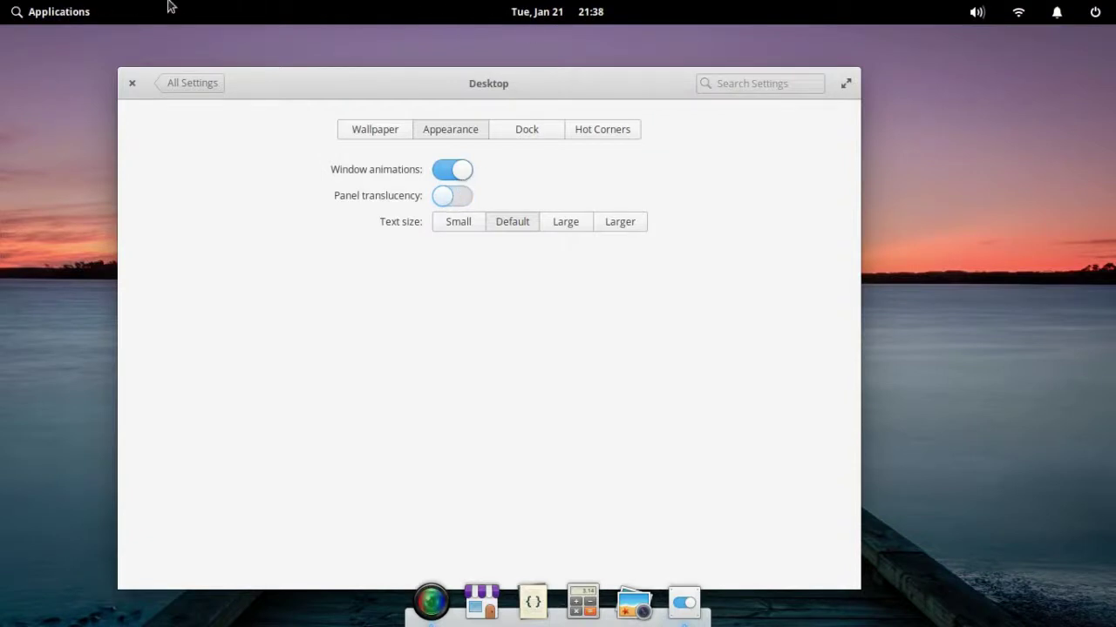
click(463, 193)
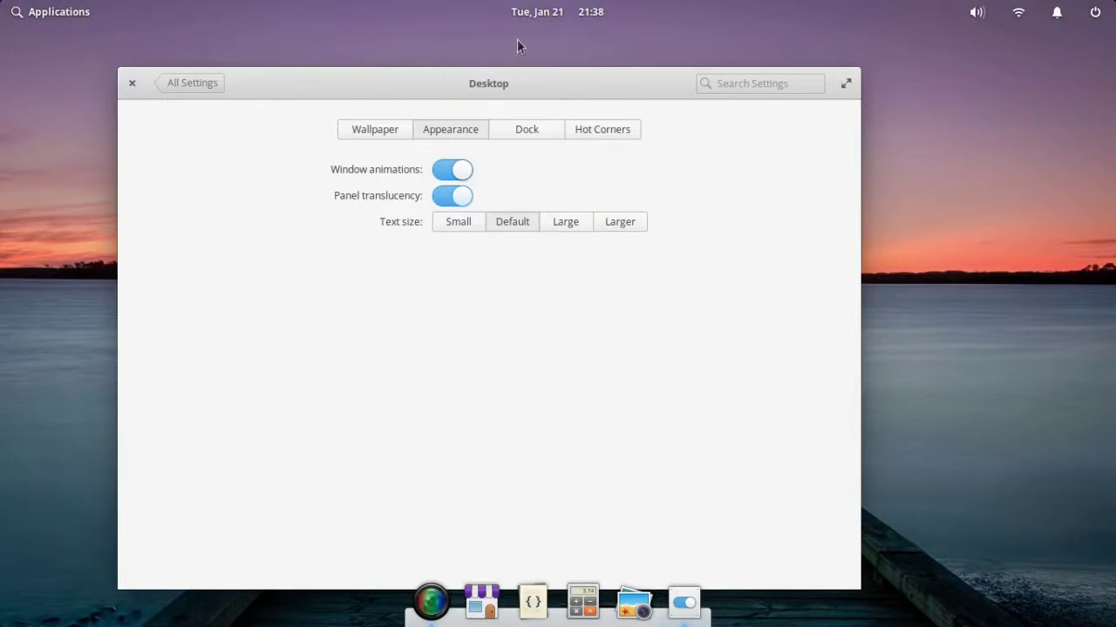
click(450, 173)
click(463, 172)
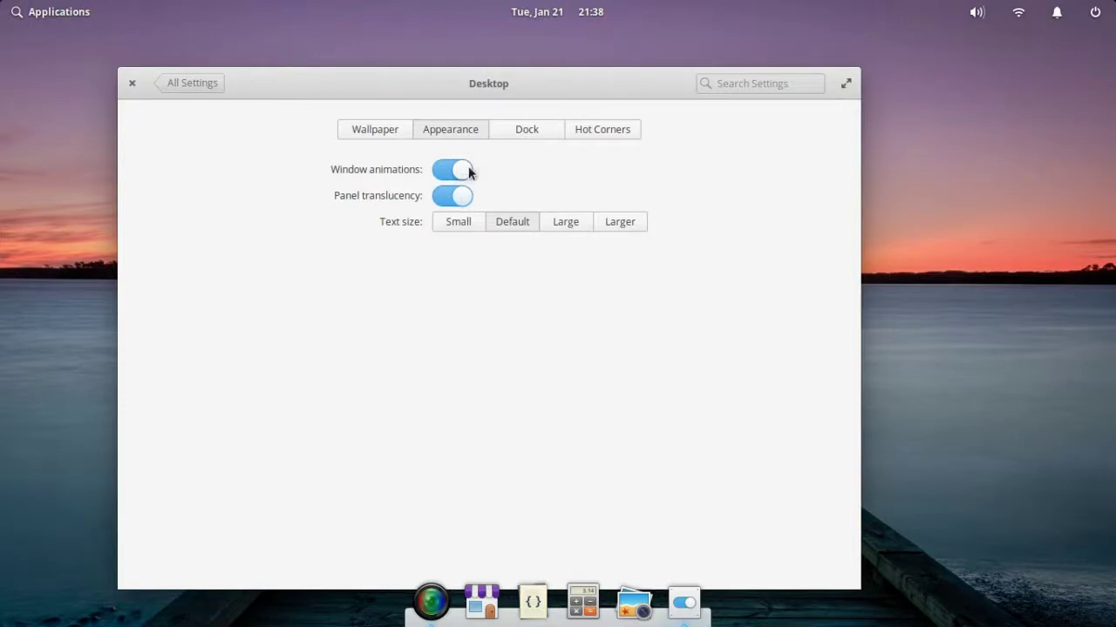
Step: Open the Dock settings, try the Small and Large icon sizes, and set the icon size back to Normal
click(534, 130)
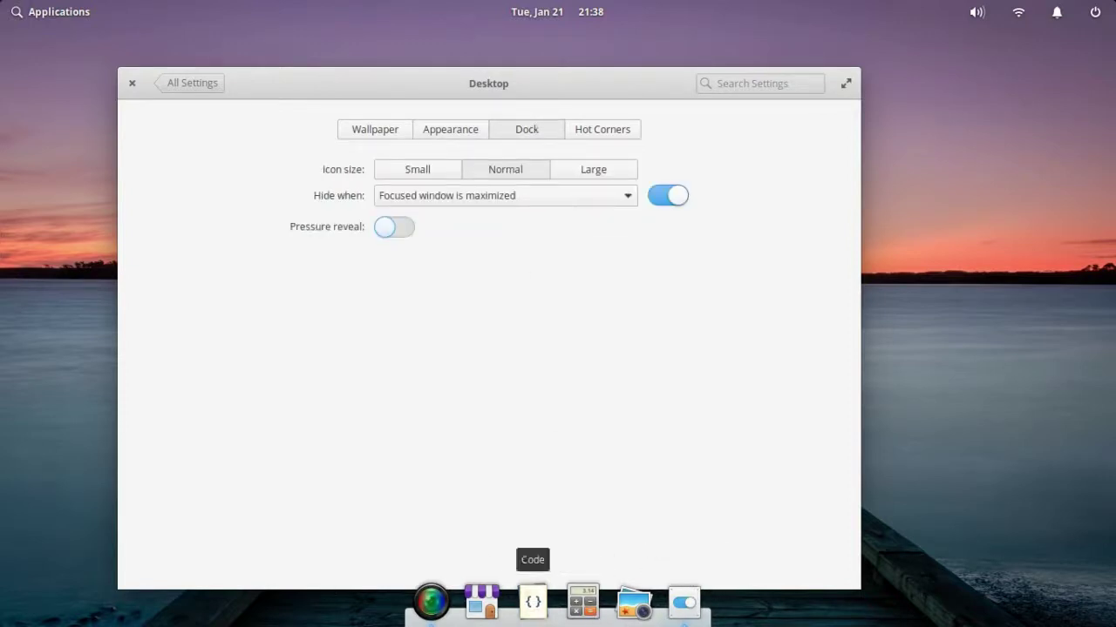
click(422, 171)
click(514, 172)
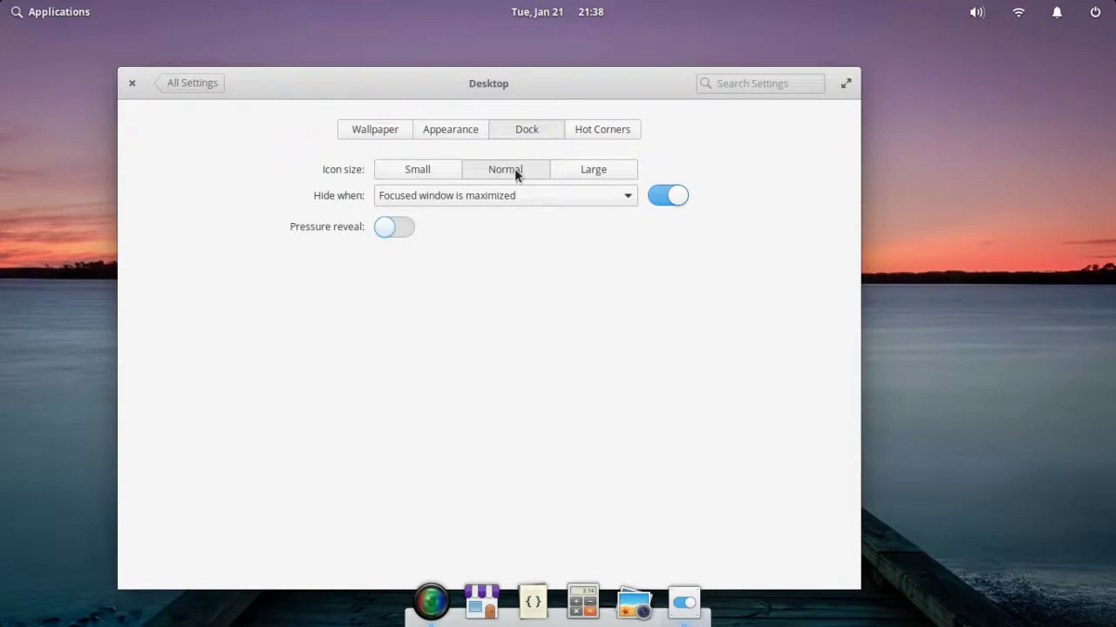
click(608, 171)
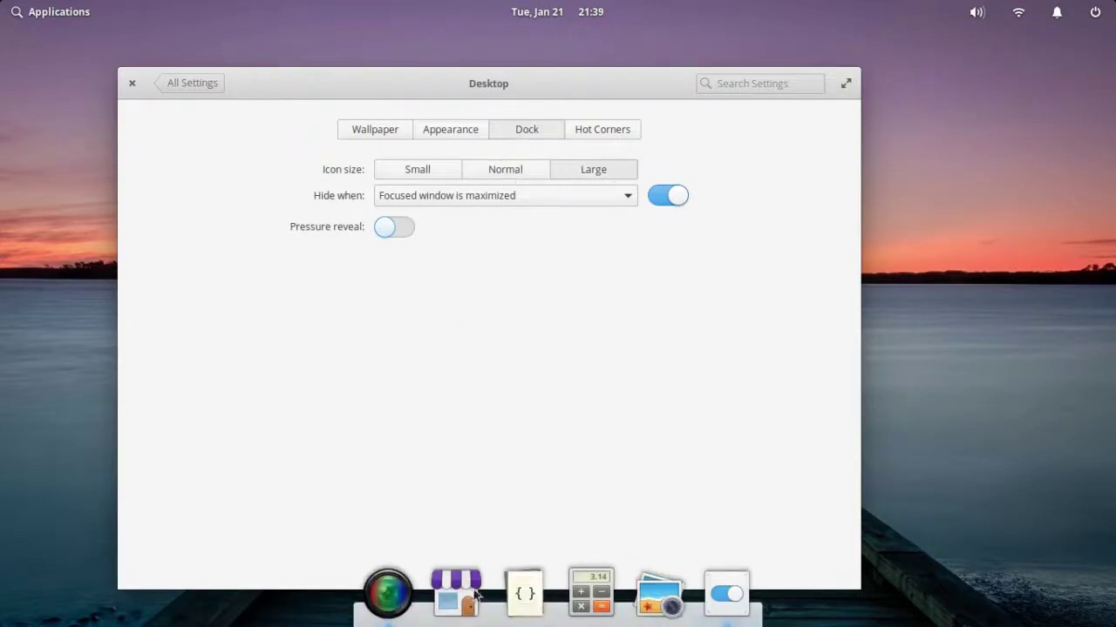
click(504, 174)
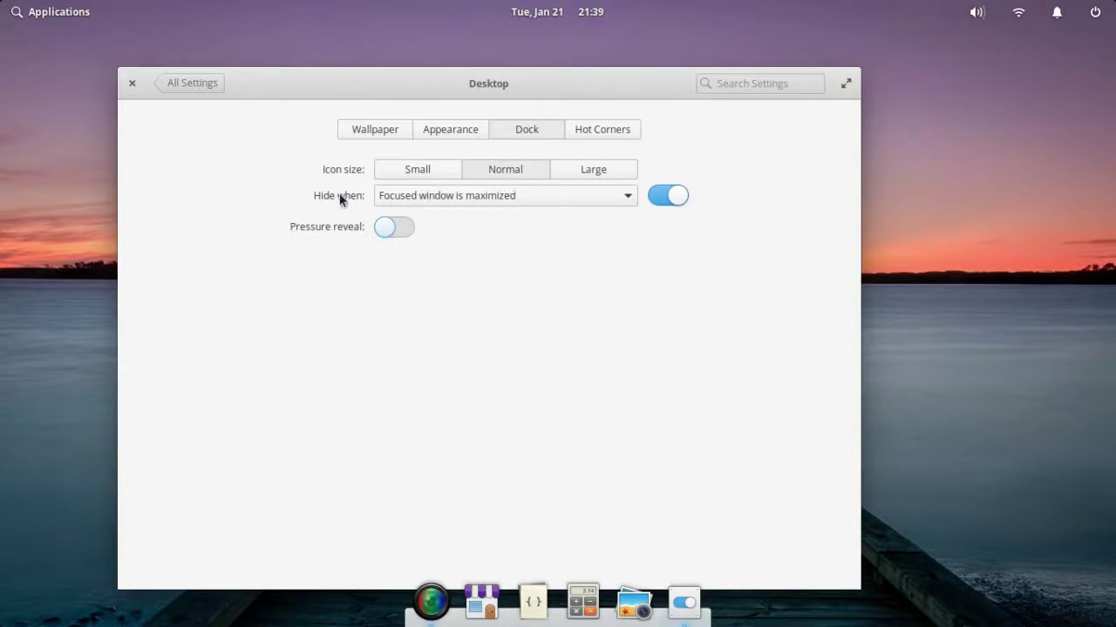
Step: Set the dock to hide when the focused window overlaps the dock
click(446, 201)
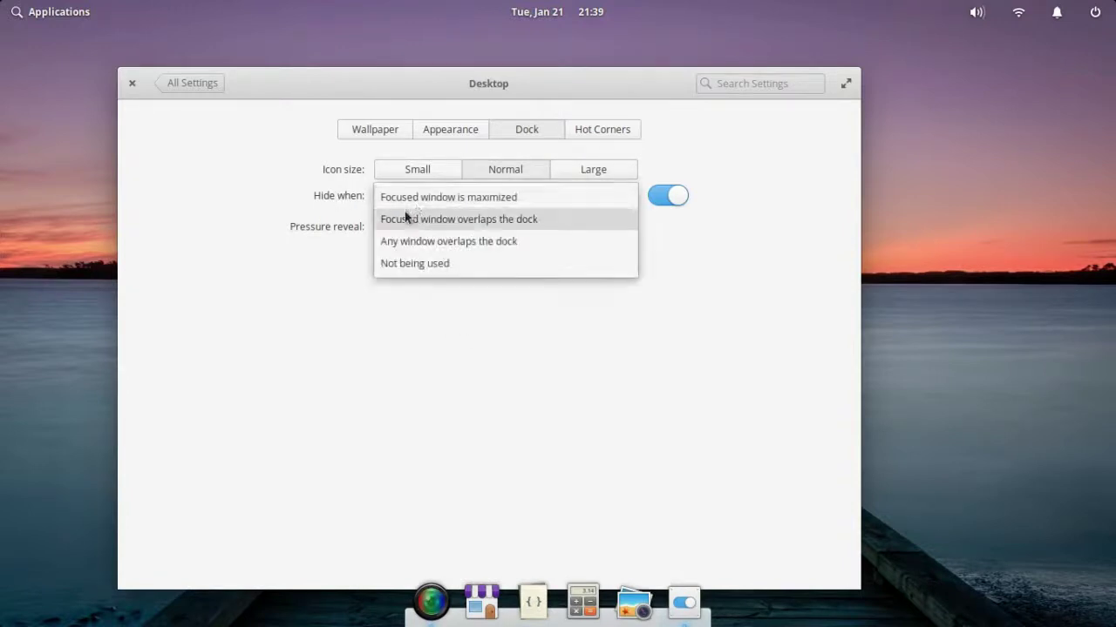
click(526, 219)
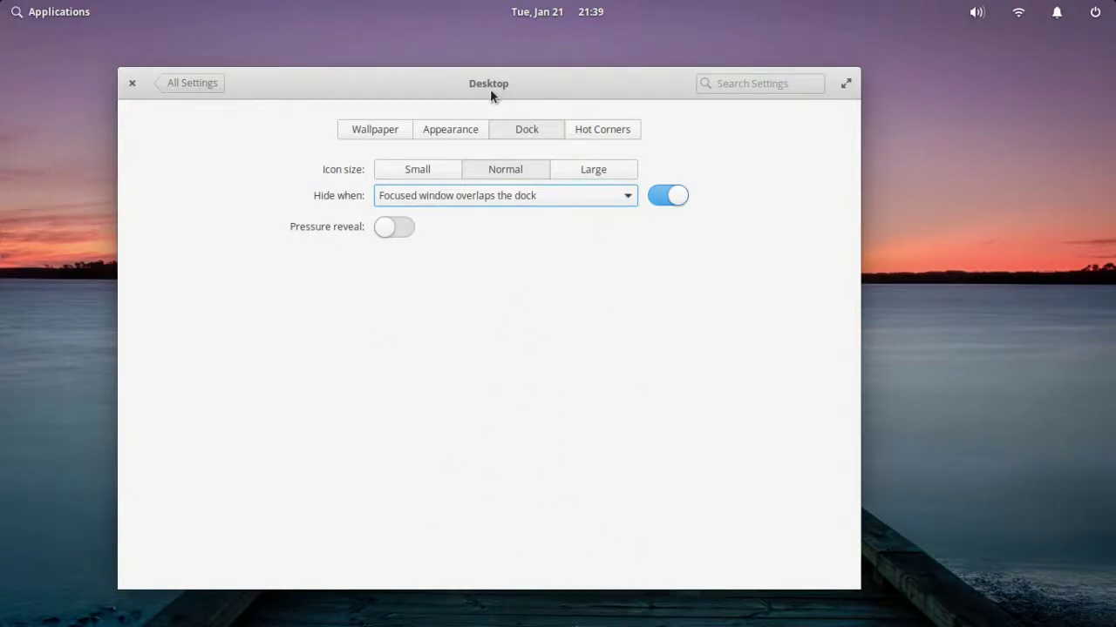
Step: Move the Desktop settings window up to the panel so that it no longer overlaps the dock
drag(490, 89, 548, 89)
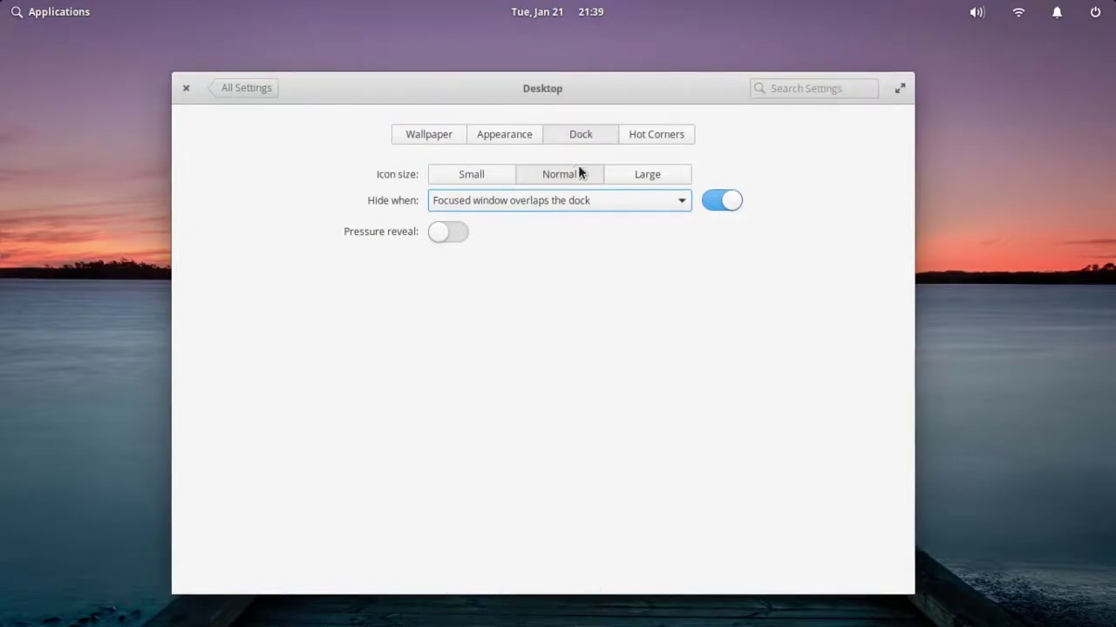
drag(552, 91, 551, 61)
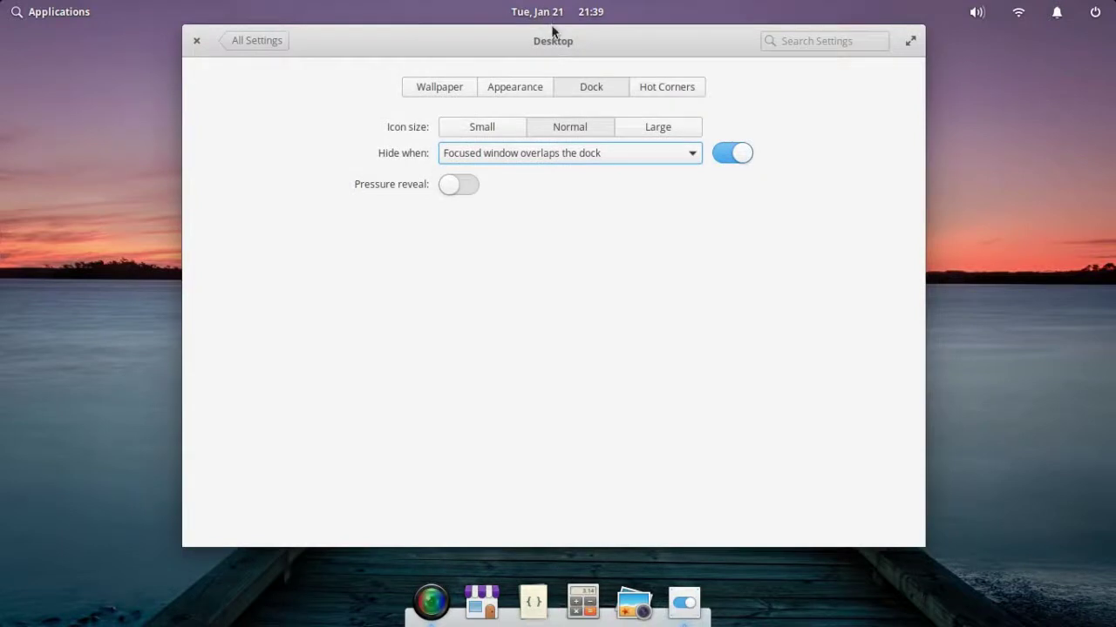
mouse_move(553, 29)
mouse_down()
mouse_move(533, 89)
mouse_move(554, 42)
mouse_up()
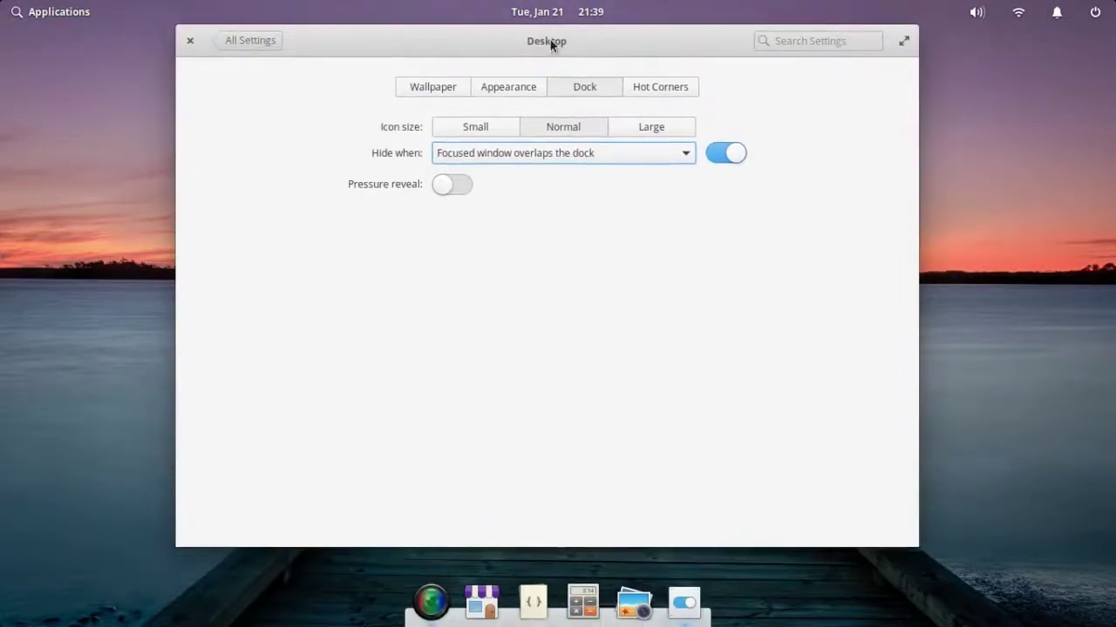
Step: Set the dock to hide when any window overlaps the dock, and shift the settings window slightly sideways
click(466, 155)
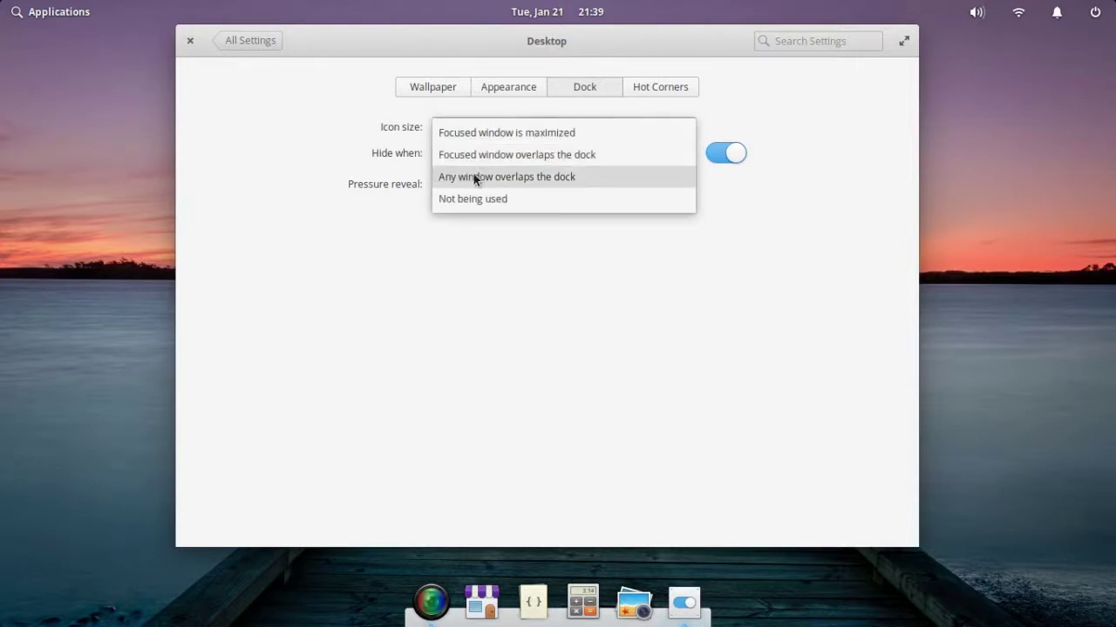
click(554, 179)
mouse_move(565, 43)
mouse_down()
mouse_move(575, 41)
mouse_move(563, 43)
mouse_move(588, 77)
mouse_move(579, 117)
mouse_move(595, 79)
mouse_move(586, 41)
mouse_up()
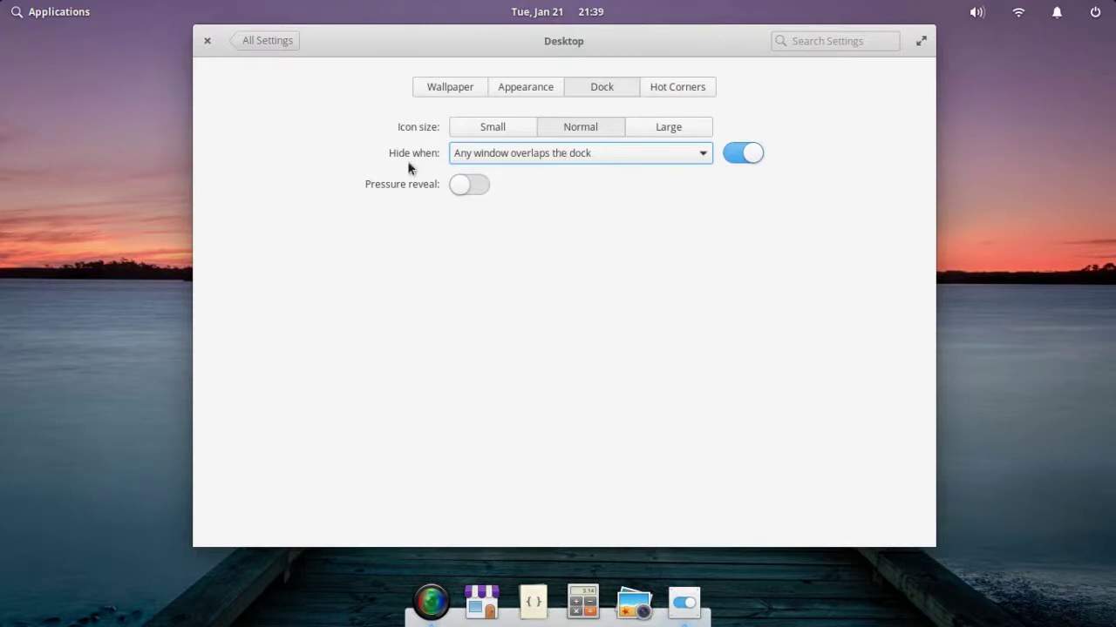
Step: Set the dock to hide when not being used, and reveal the hidden dock at the screen edge
click(541, 152)
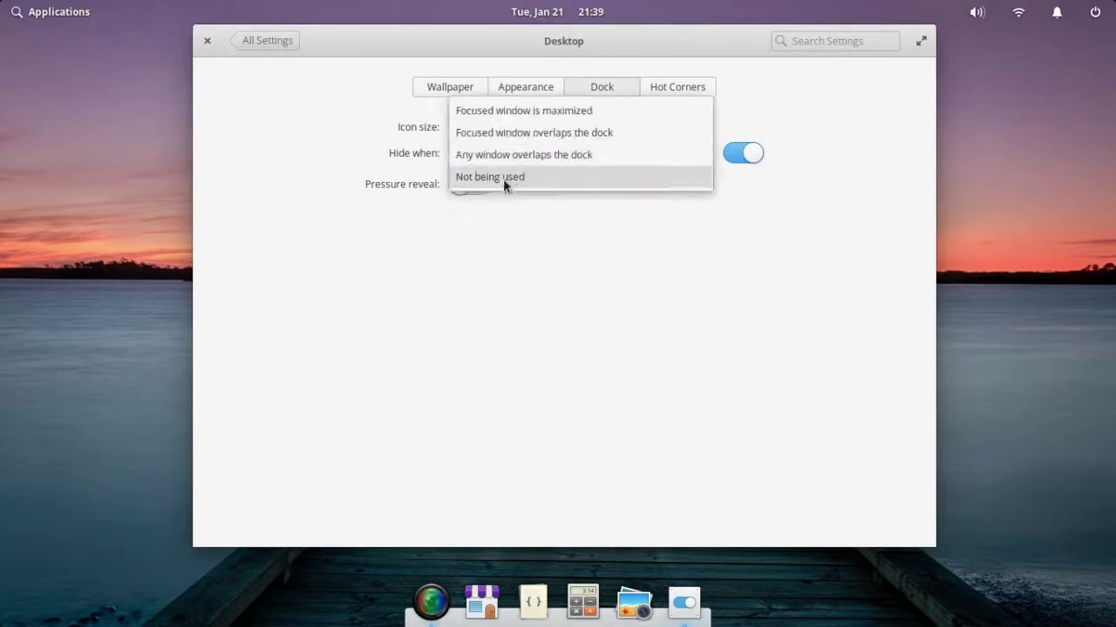
click(534, 178)
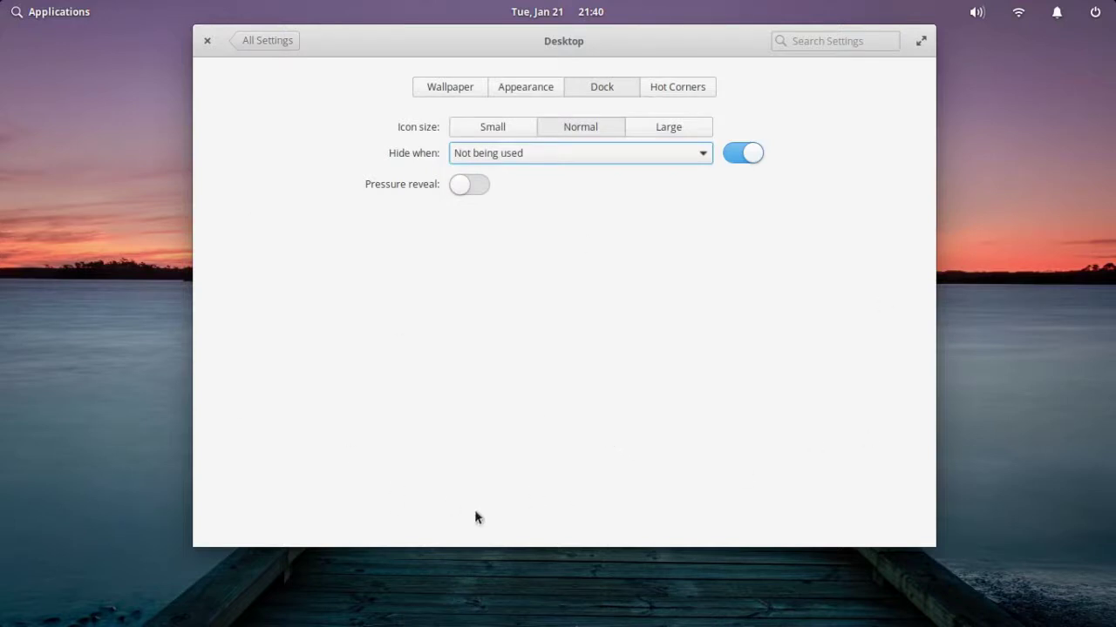
mouse_move(562, 624)
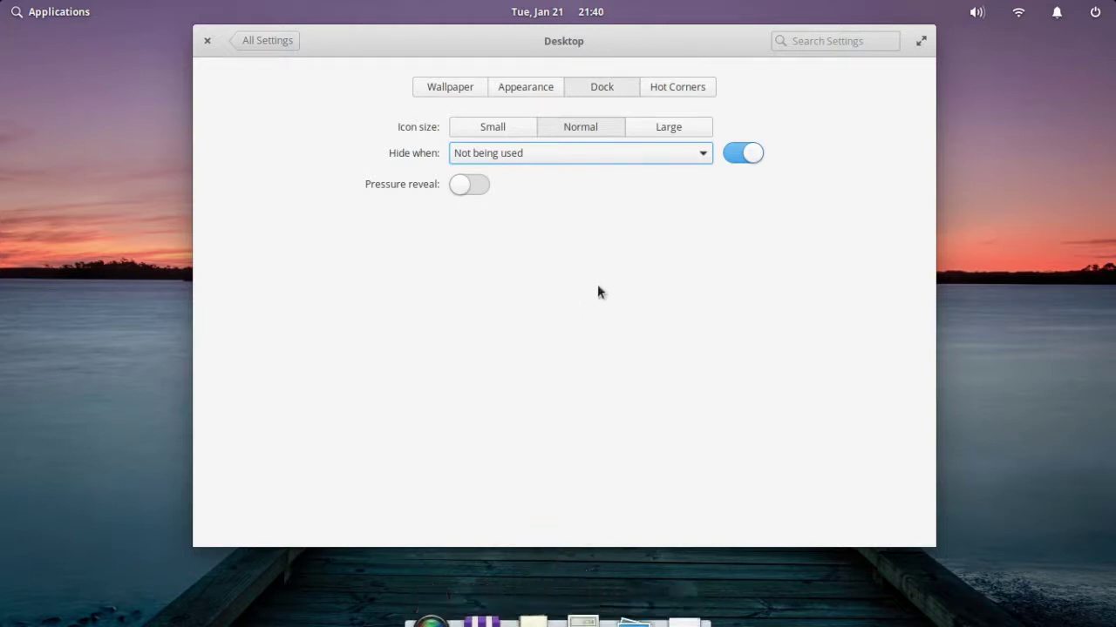
Step: Examine the installed languages in the Language & Region settings and return to the settings overview
click(275, 41)
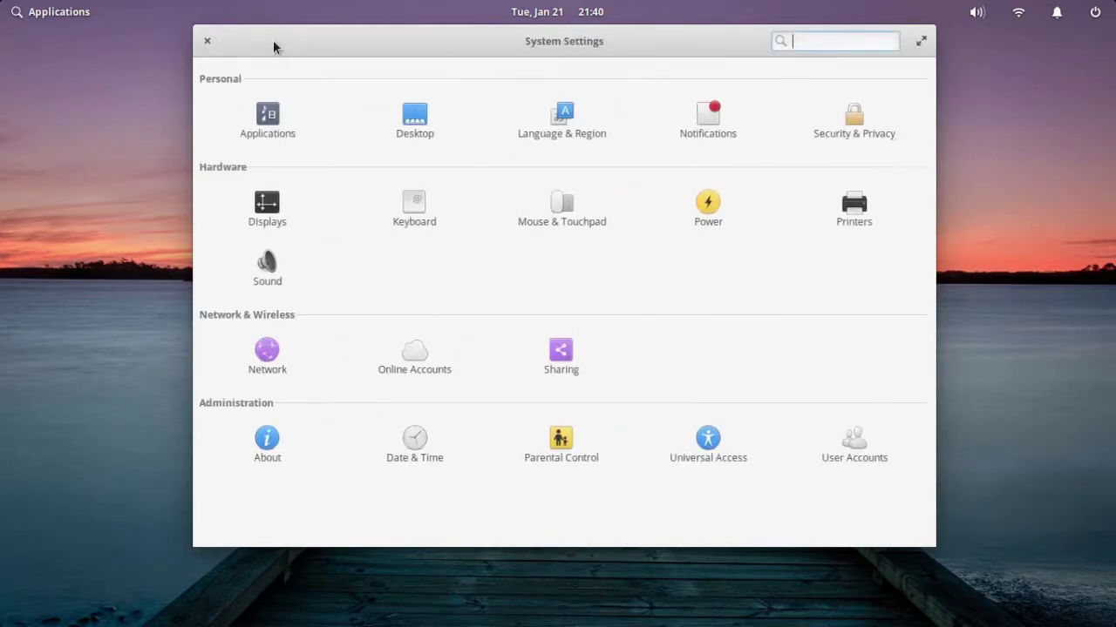
click(567, 122)
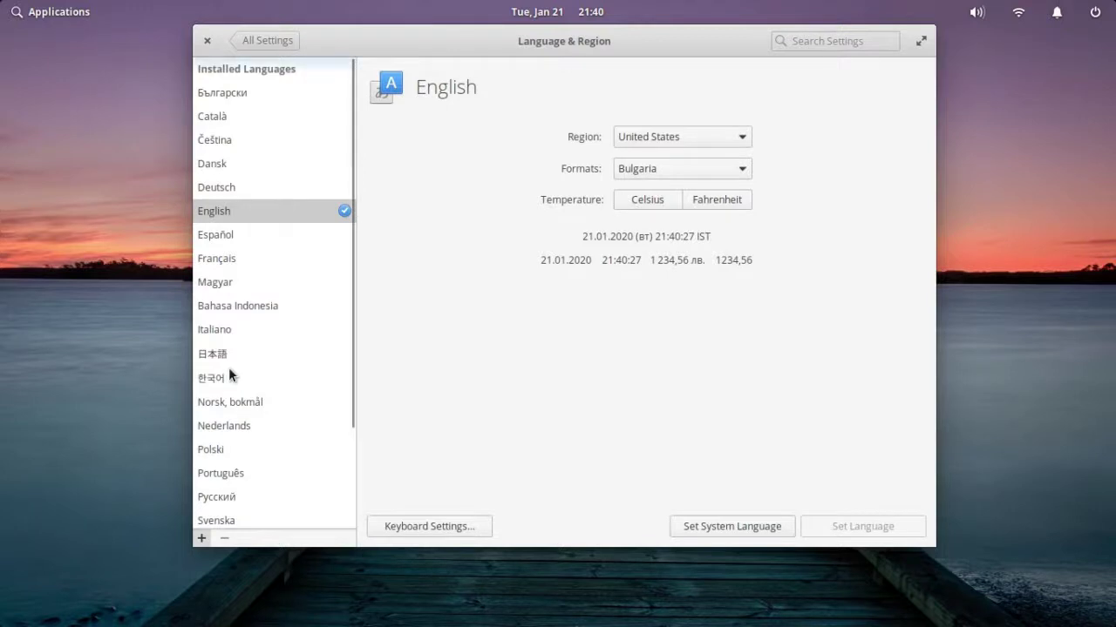
scroll(229, 373, down, 3)
scroll(229, 373, up, 3)
scroll(228, 373, down, 3)
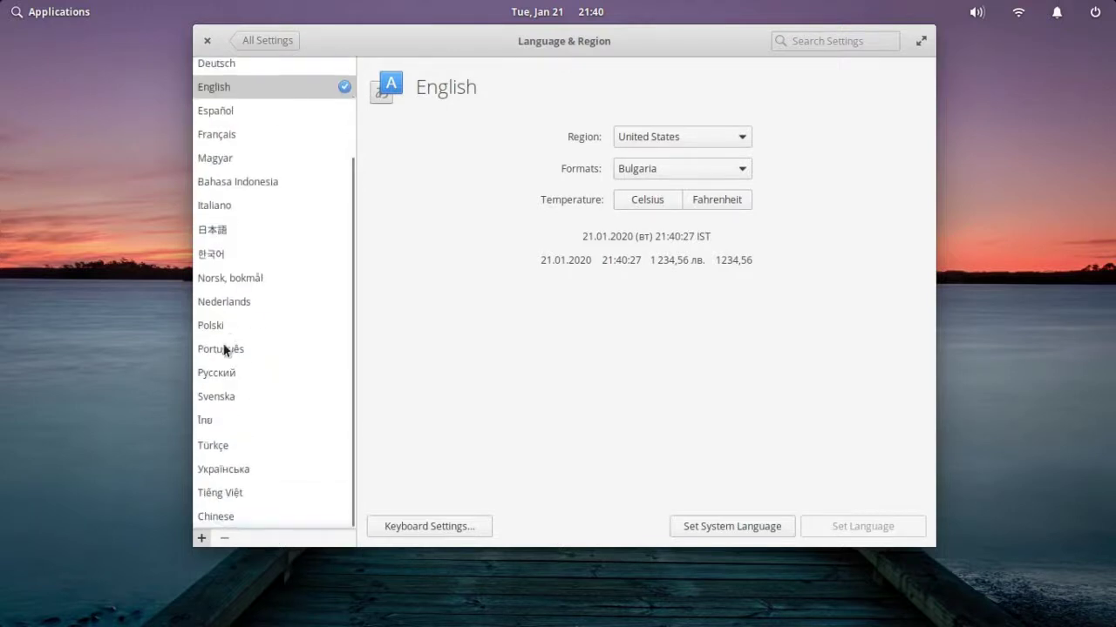
click(257, 41)
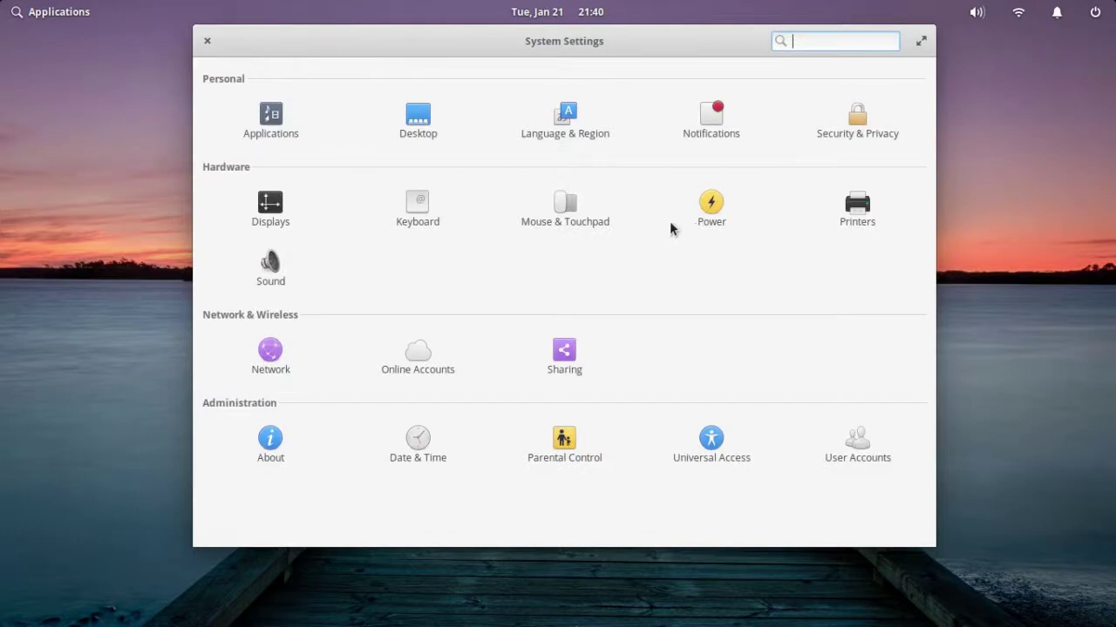
Step: Add the Tamil layout from the Indian input language in the Keyboard settings, and remove it again
click(423, 209)
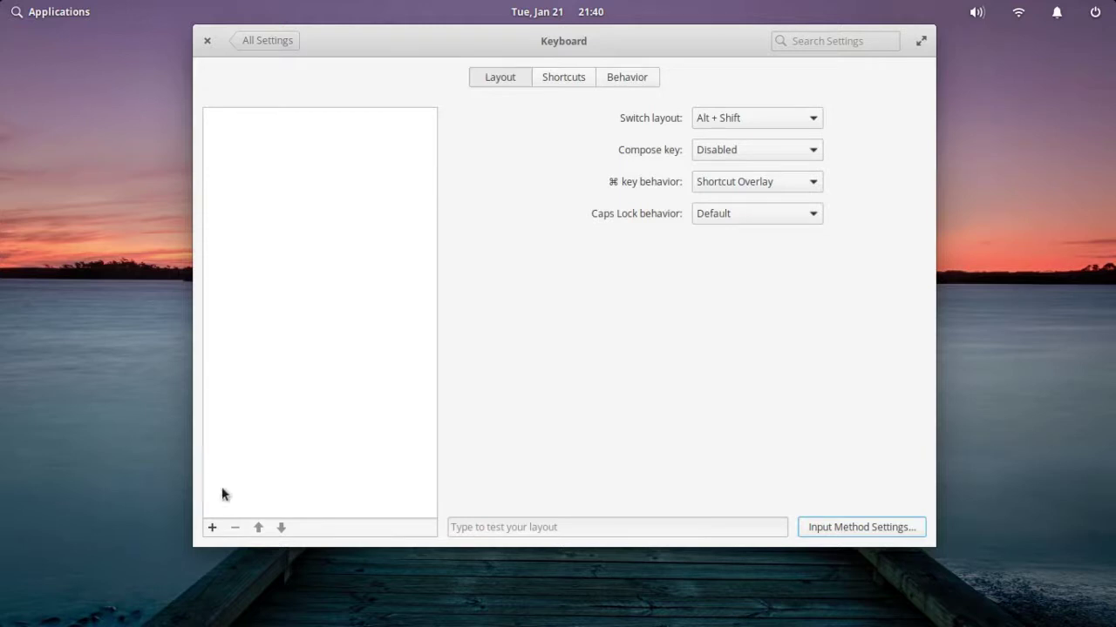
click(212, 528)
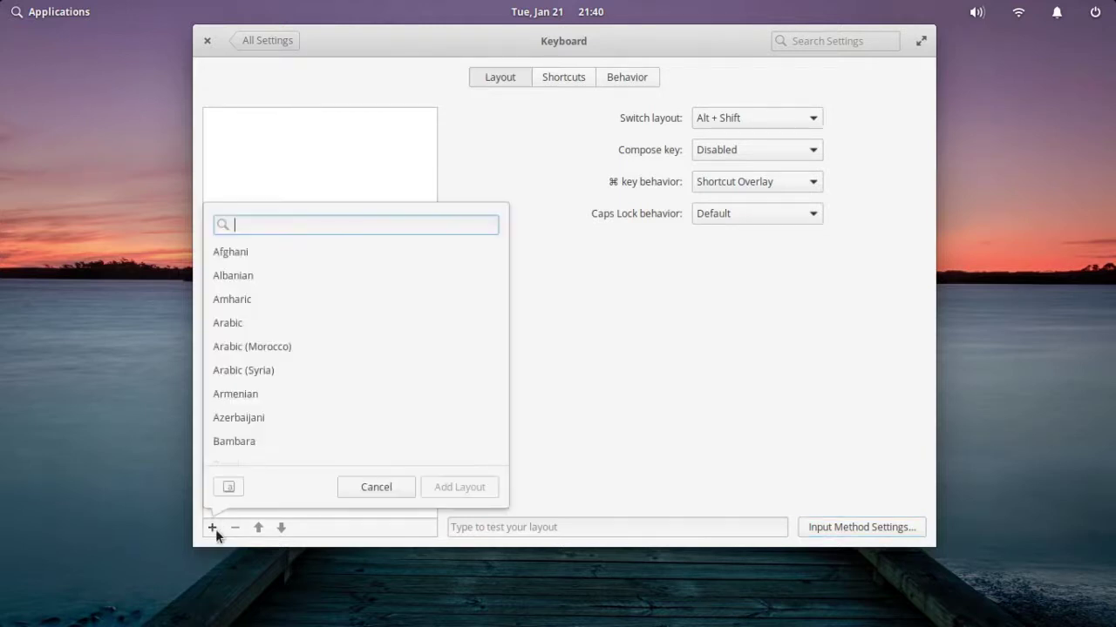
scroll(238, 357, down, 10)
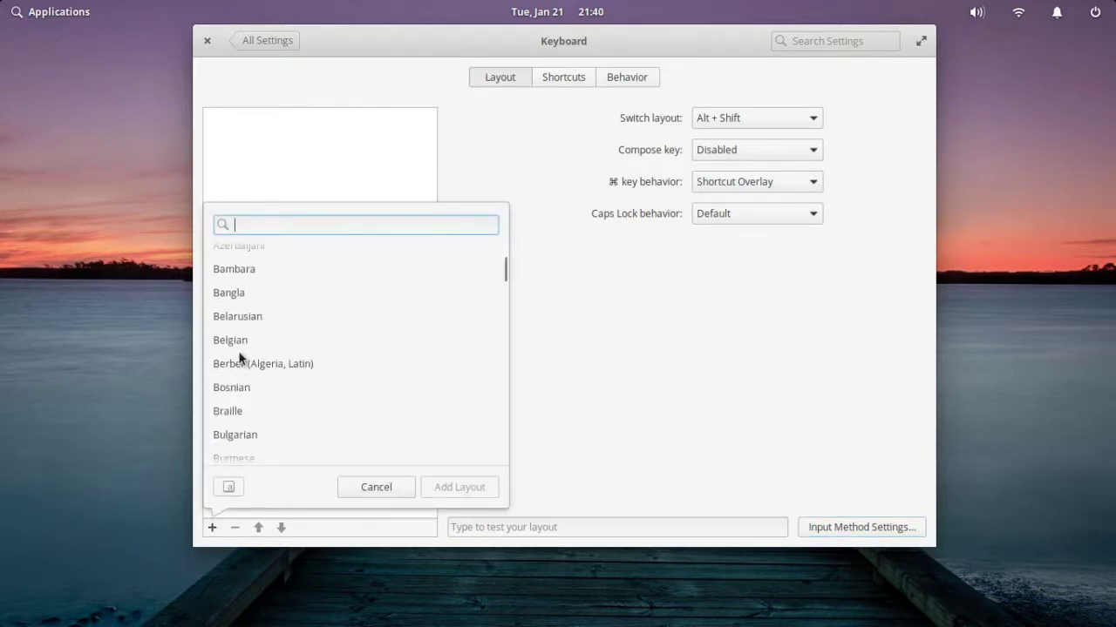
scroll(239, 358, down, 8)
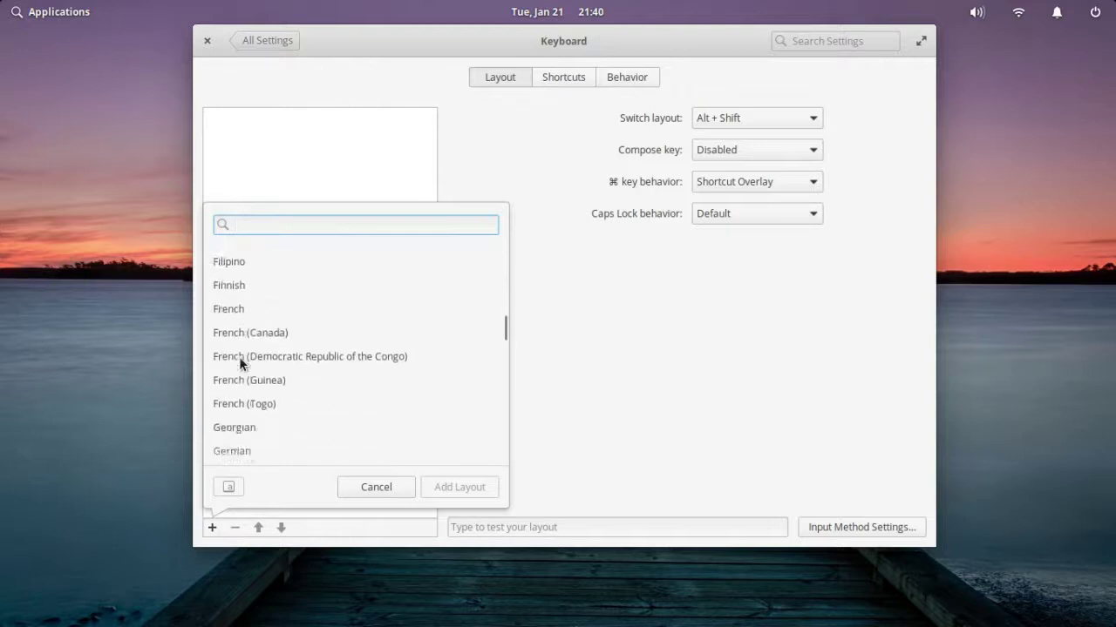
click(238, 376)
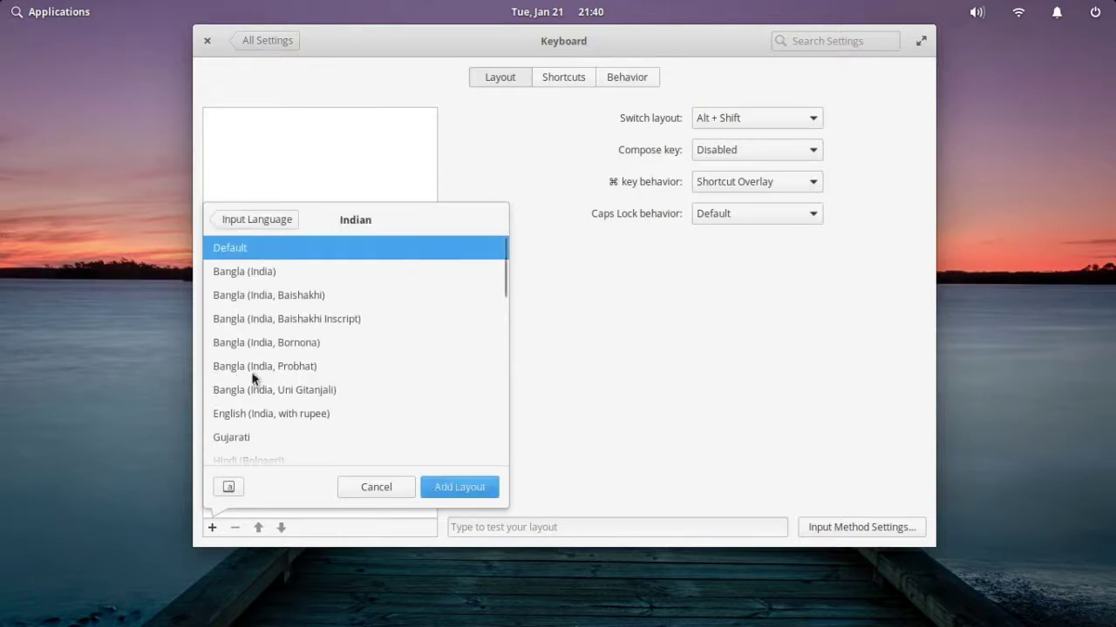
scroll(266, 317, down, 5)
scroll(267, 321, down, 5)
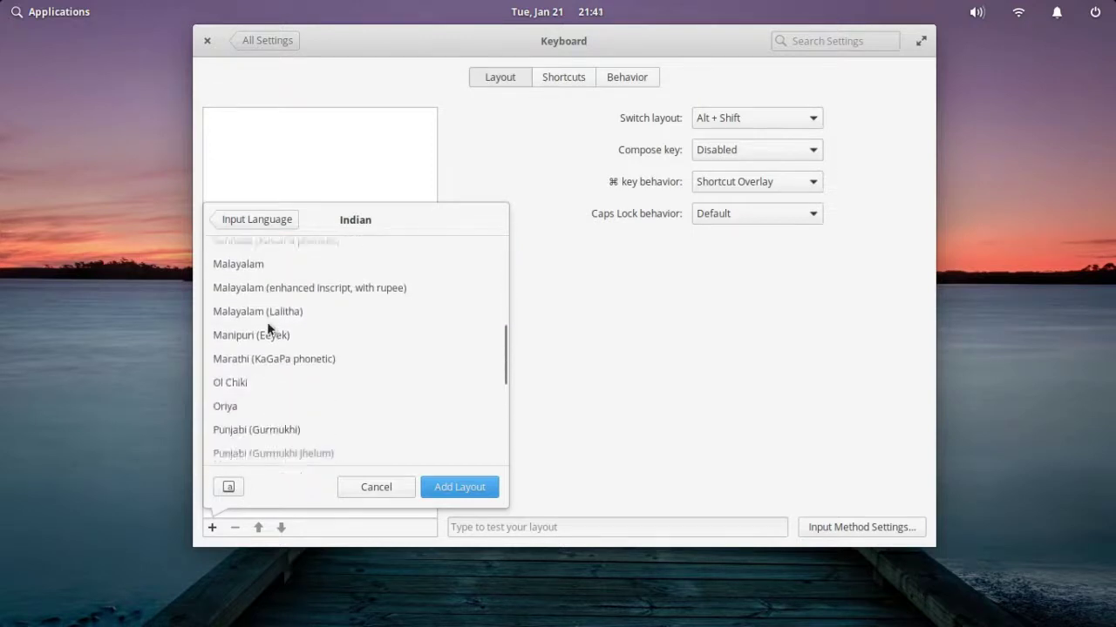
scroll(267, 321, up, 10)
scroll(267, 327, down, 8)
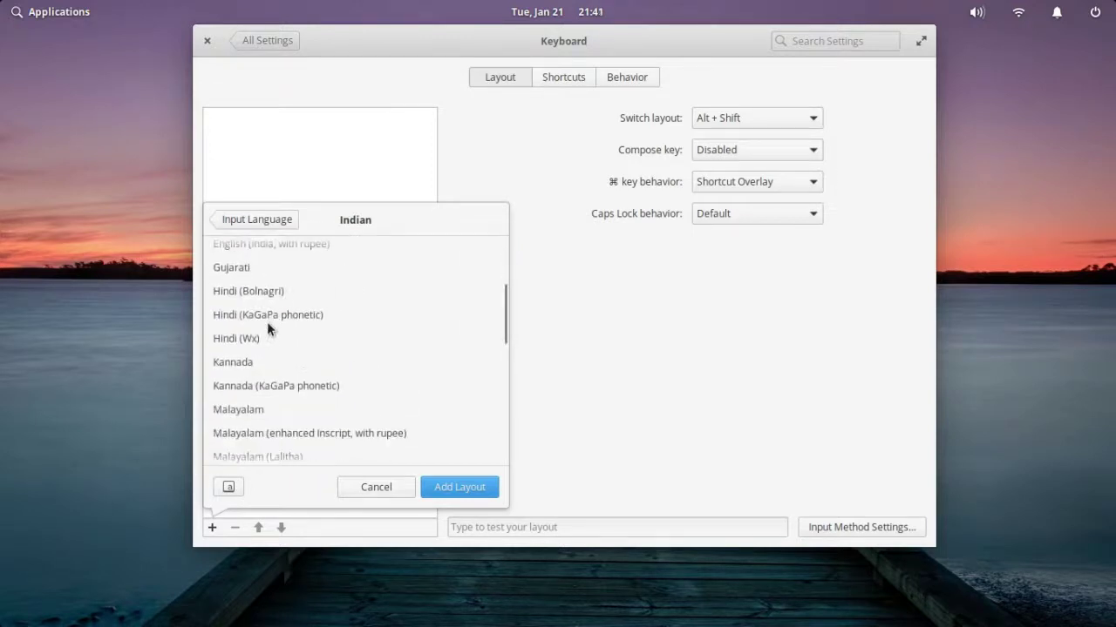
scroll(267, 327, down, 4)
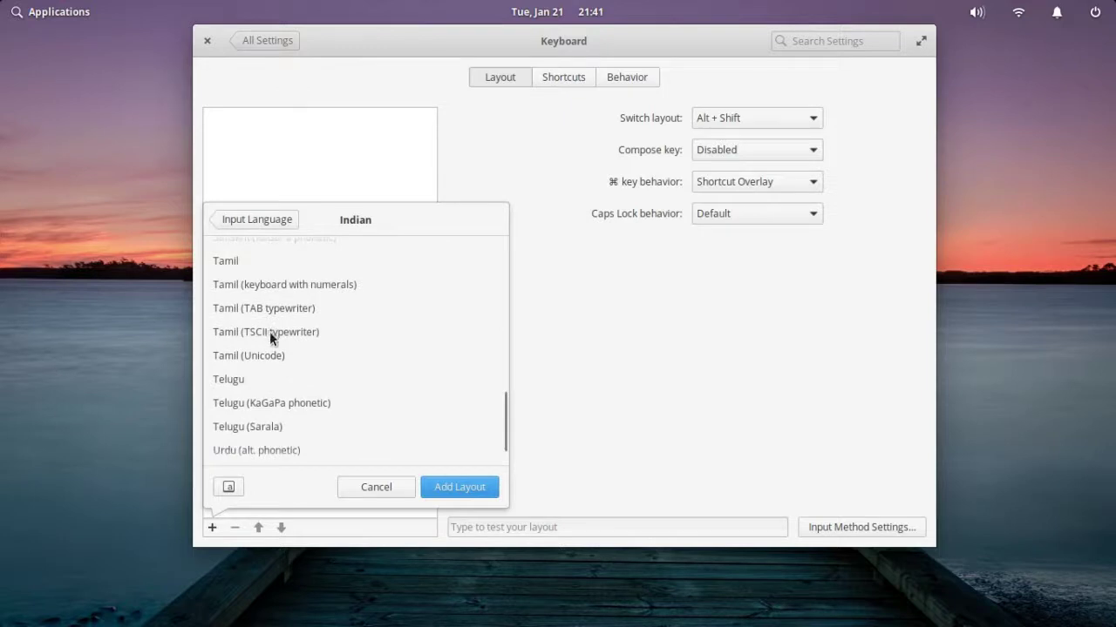
scroll(254, 283, up, 1)
click(231, 298)
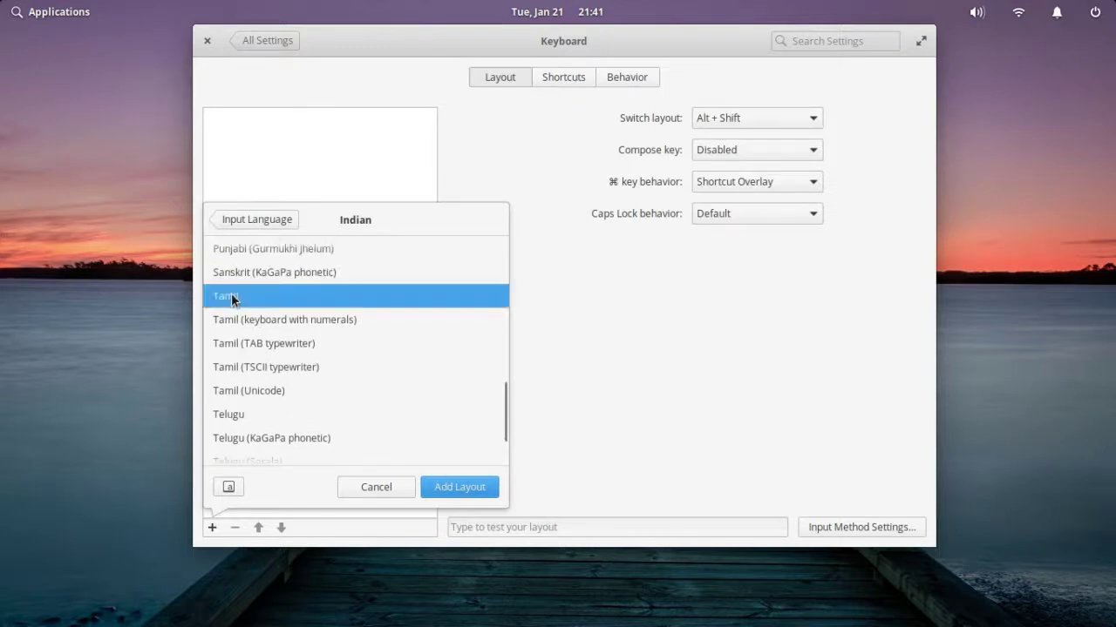
click(462, 494)
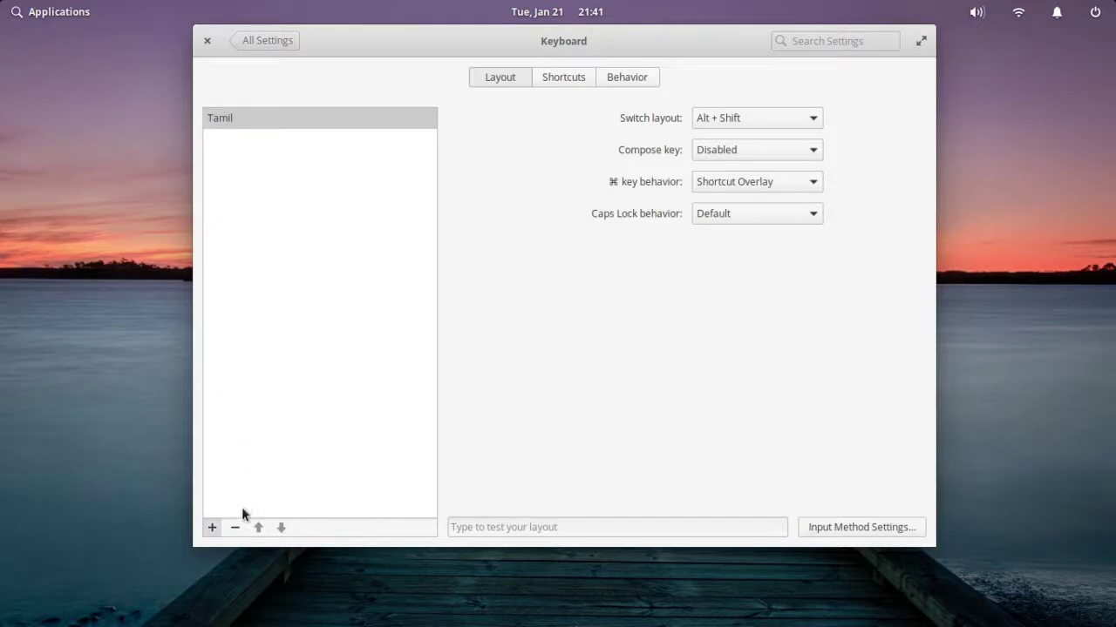
click(234, 528)
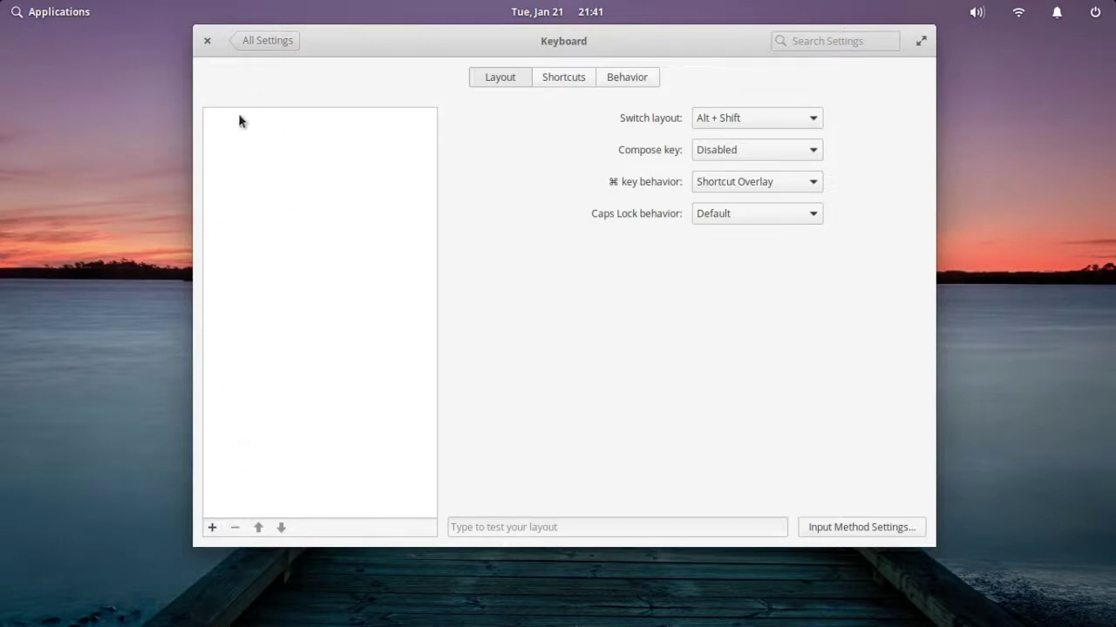
Step: Examine the keyboard shortcut categories from Windows and Workspaces through Custom, and return to the layout settings
click(563, 76)
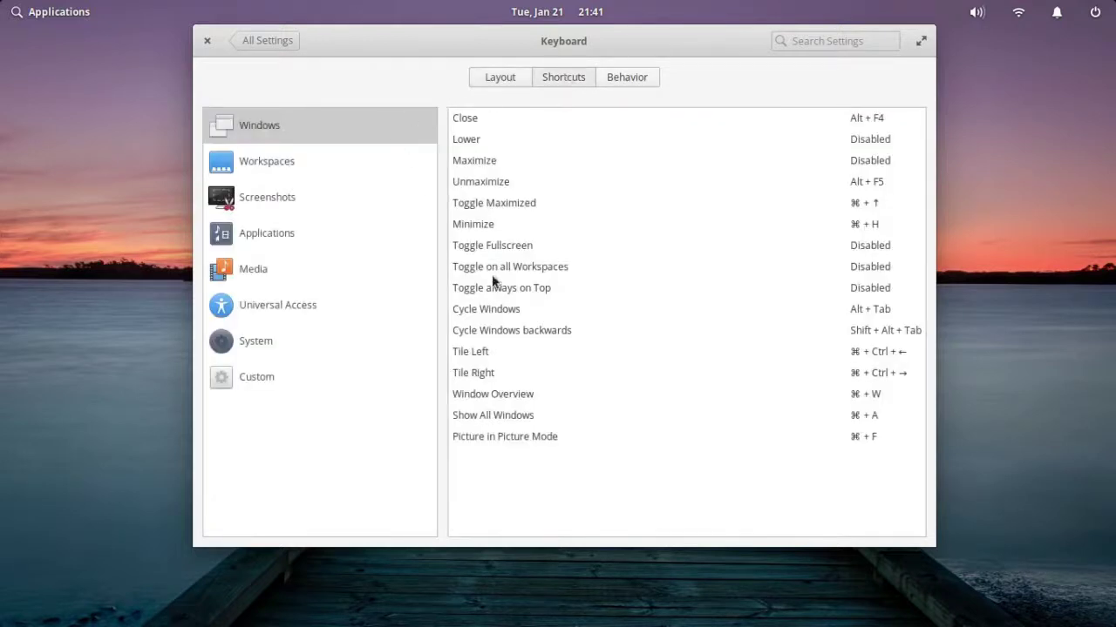
click(287, 167)
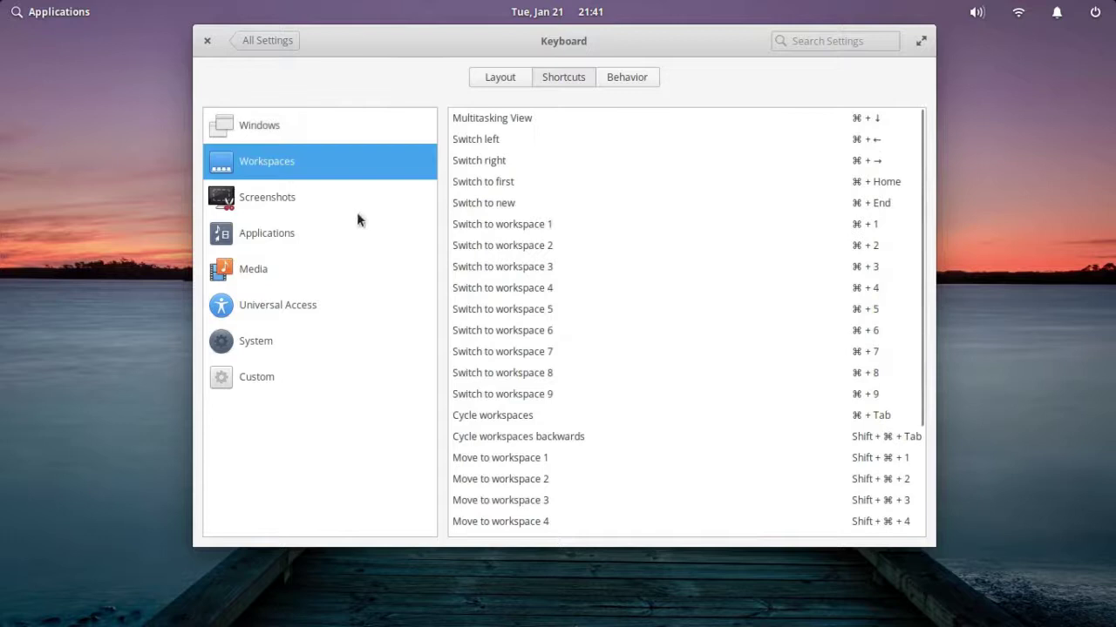
click(297, 198)
click(292, 232)
click(262, 273)
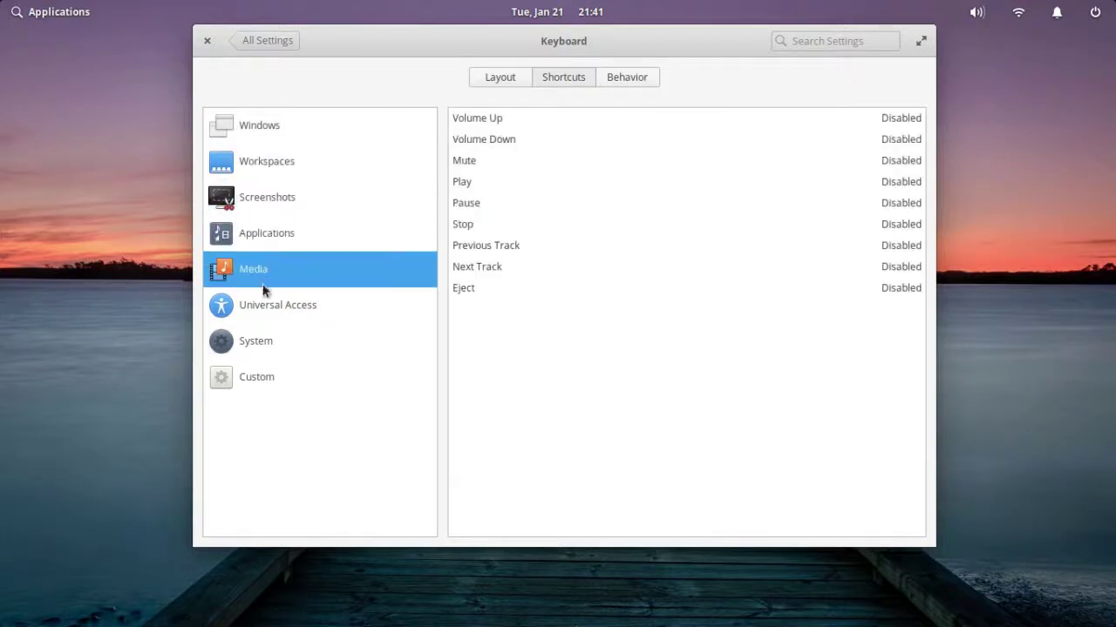
click(272, 306)
click(256, 343)
click(262, 378)
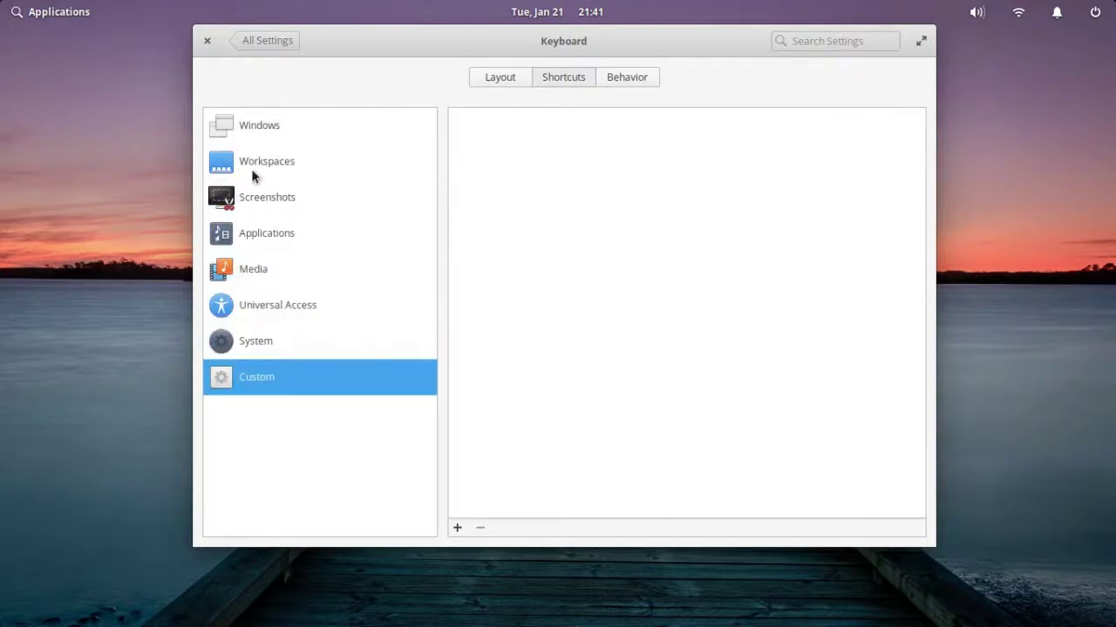
click(259, 124)
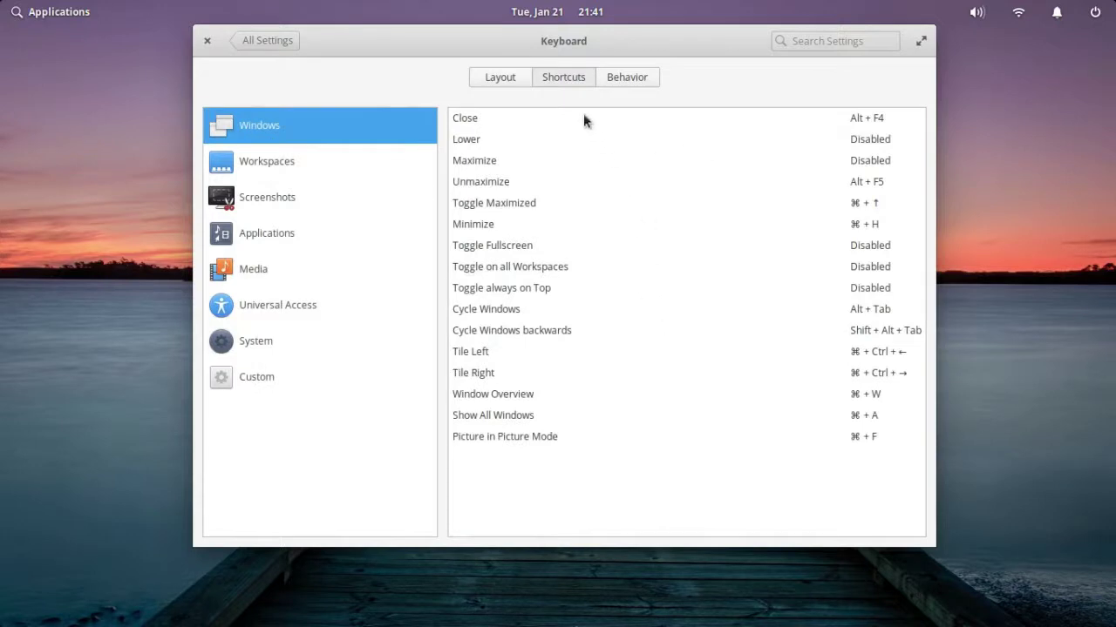
click(502, 78)
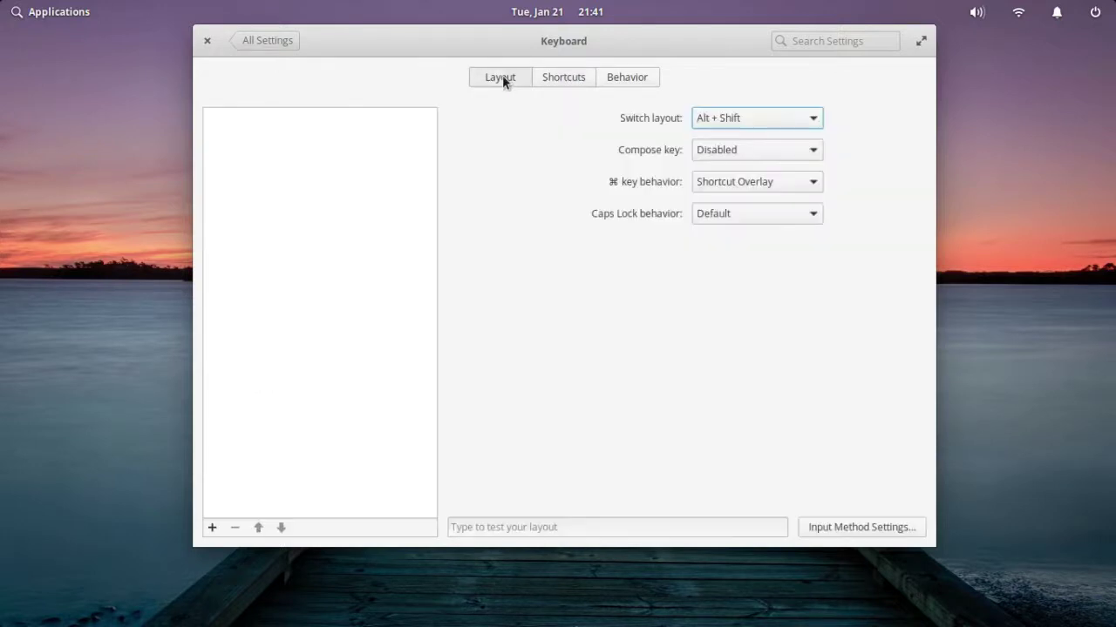
Step: Open the About page of System Settings and highlight the operating system name and version to examine it
click(278, 41)
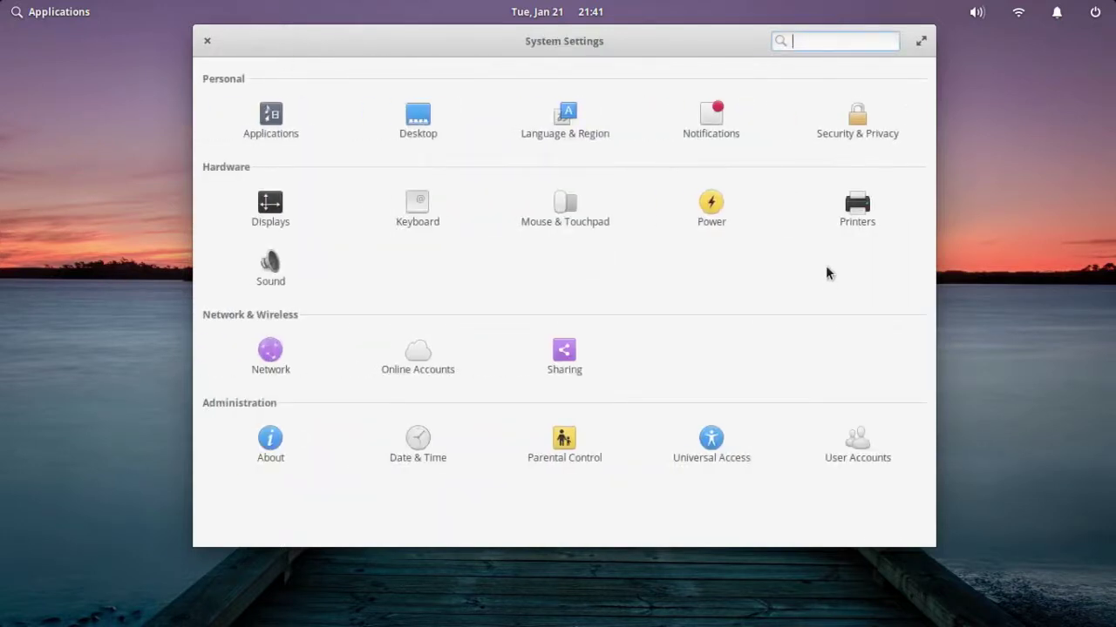
click(292, 440)
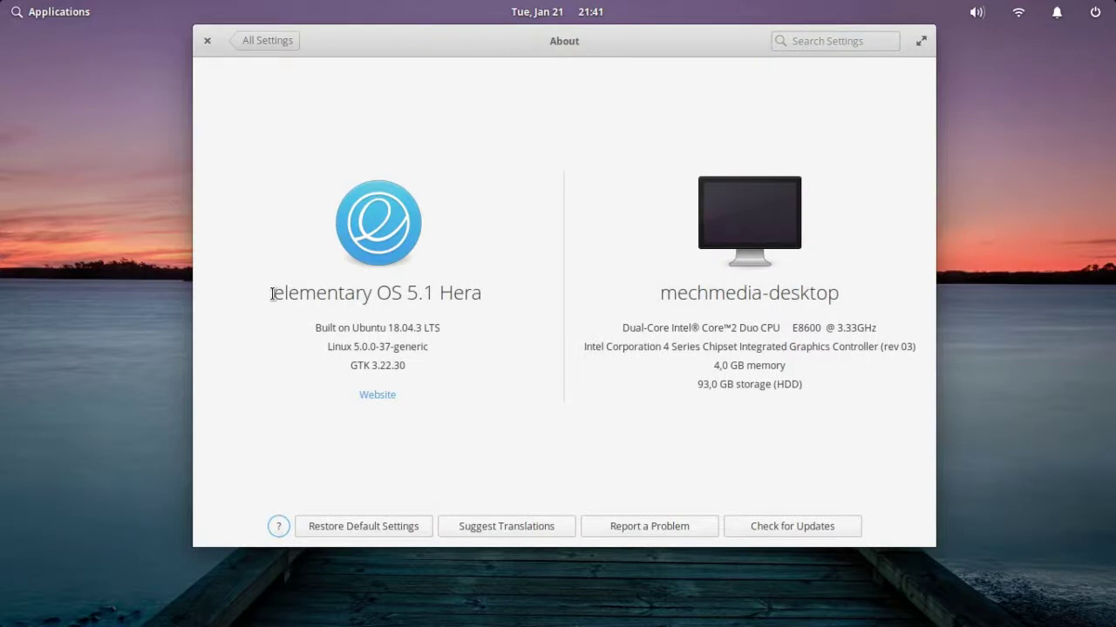
drag(271, 294, 495, 297)
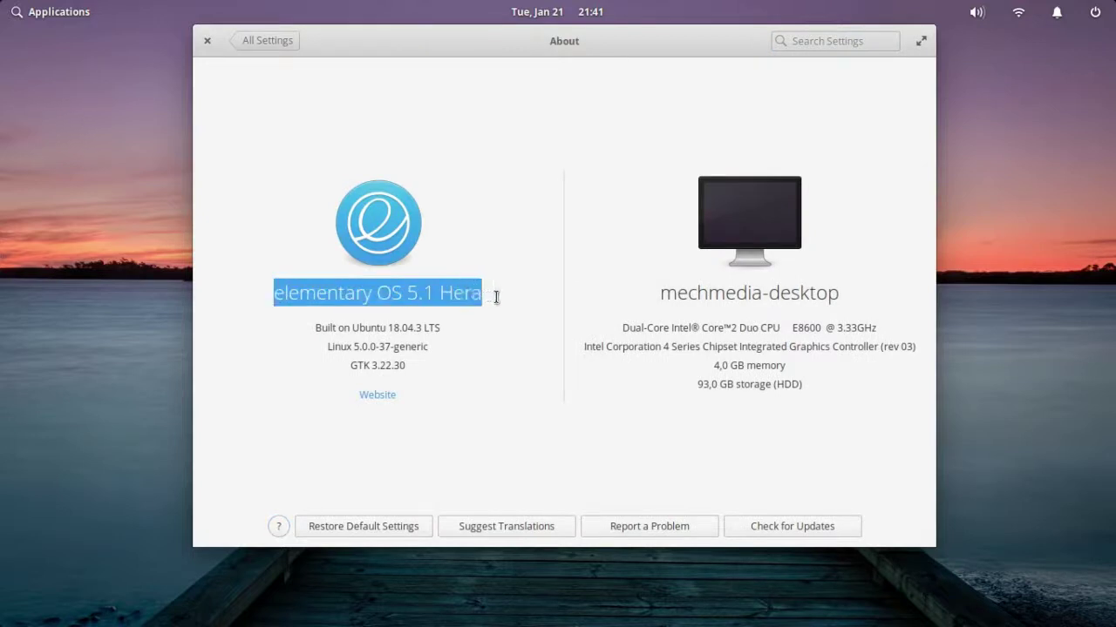
click(490, 302)
click(275, 293)
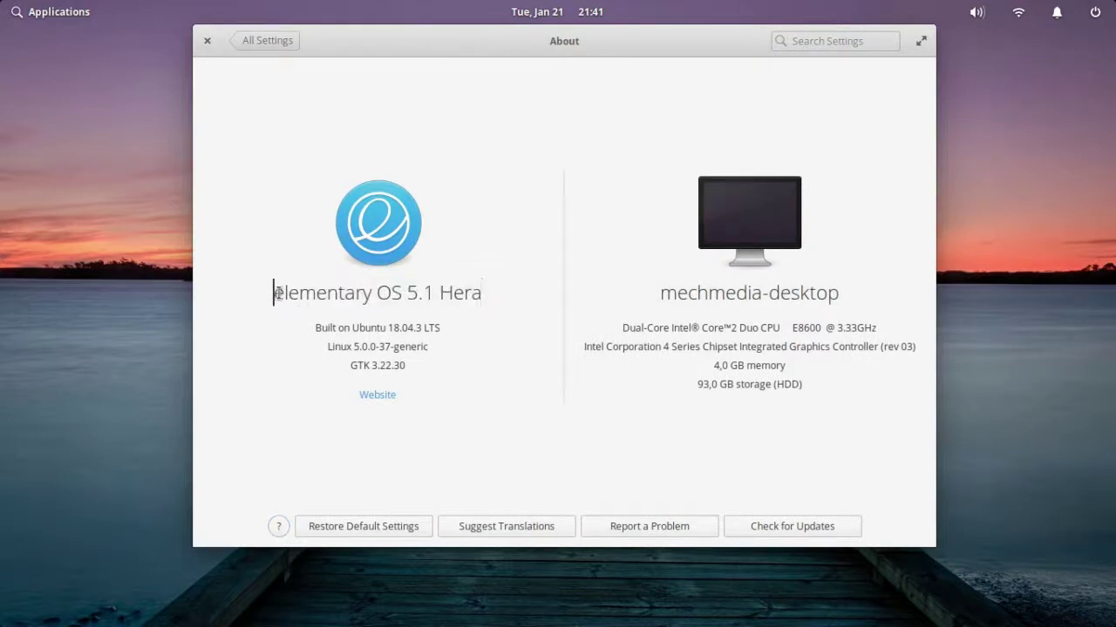
drag(276, 293, 494, 307)
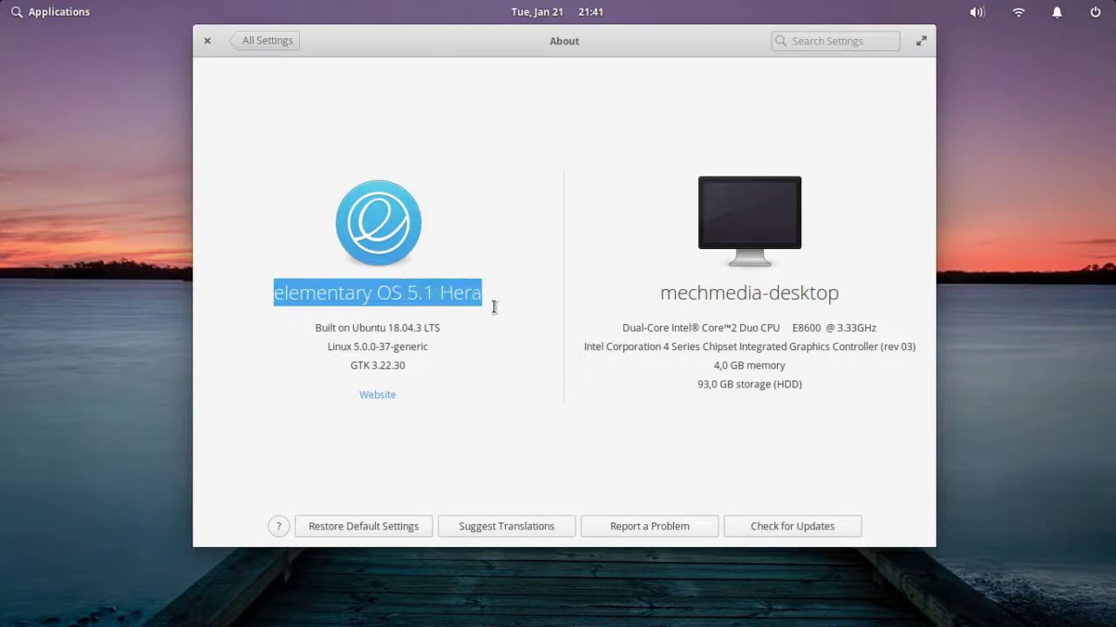
click(494, 306)
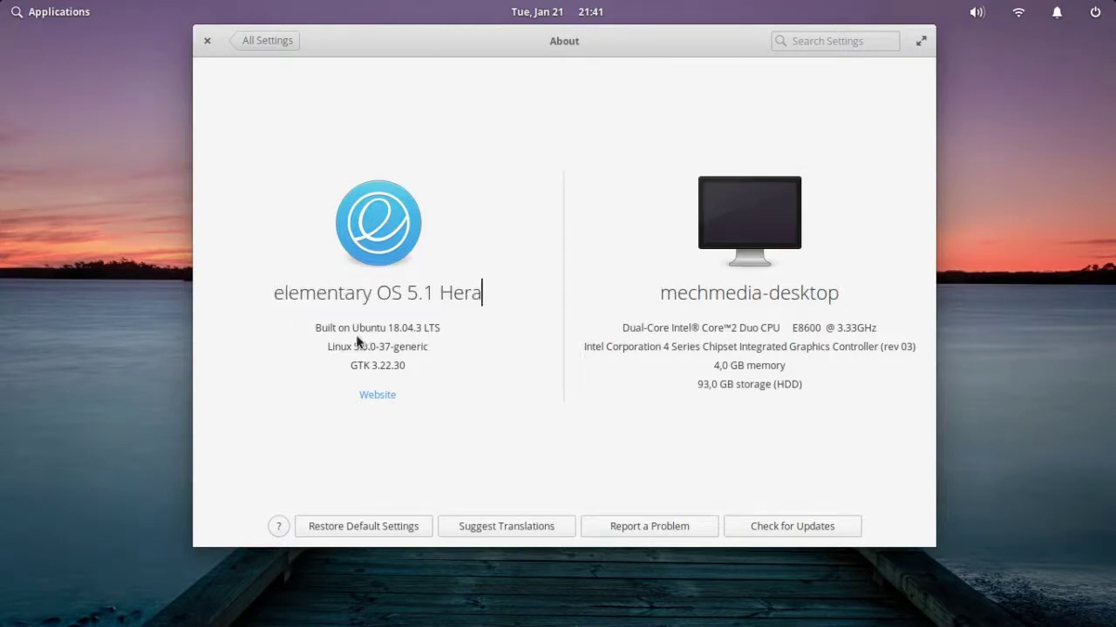
Step: Highlight the Ubuntu base, Linux kernel and GTK versions, the computer name and the processor on the About page to examine them
drag(320, 328, 448, 327)
click(448, 328)
drag(436, 327, 450, 346)
click(435, 326)
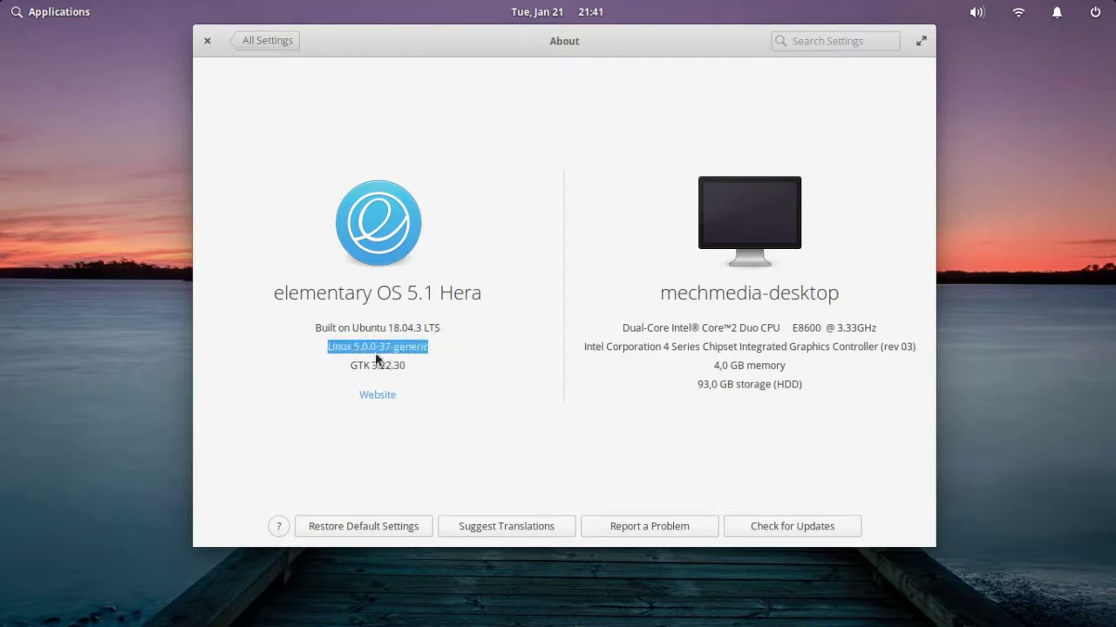
click(456, 348)
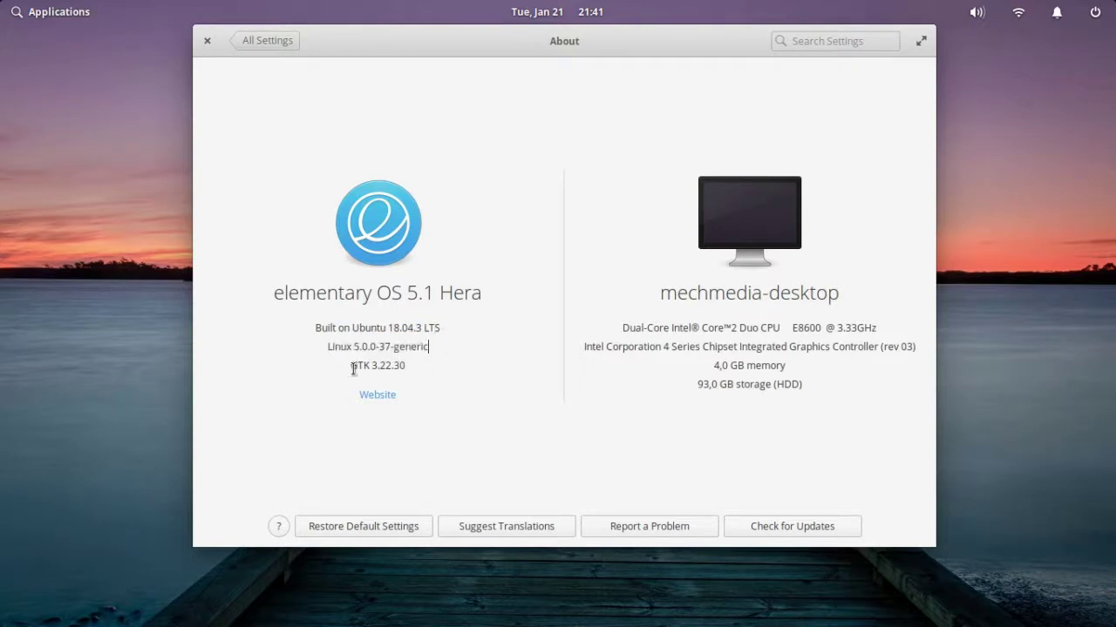
drag(349, 366, 391, 367)
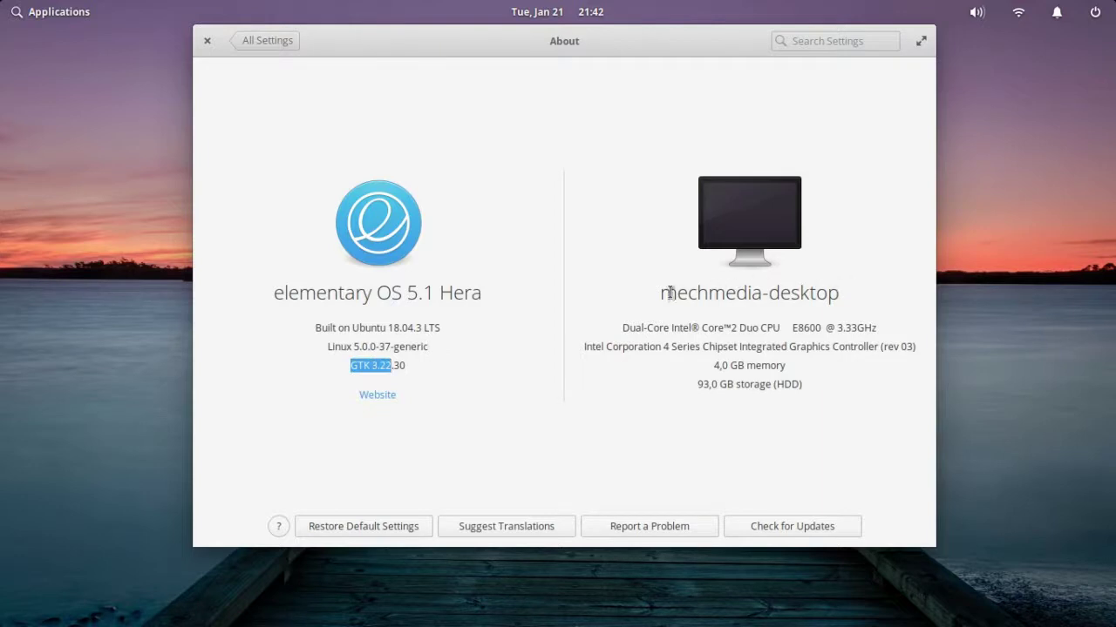
drag(677, 294, 815, 293)
drag(630, 328, 708, 328)
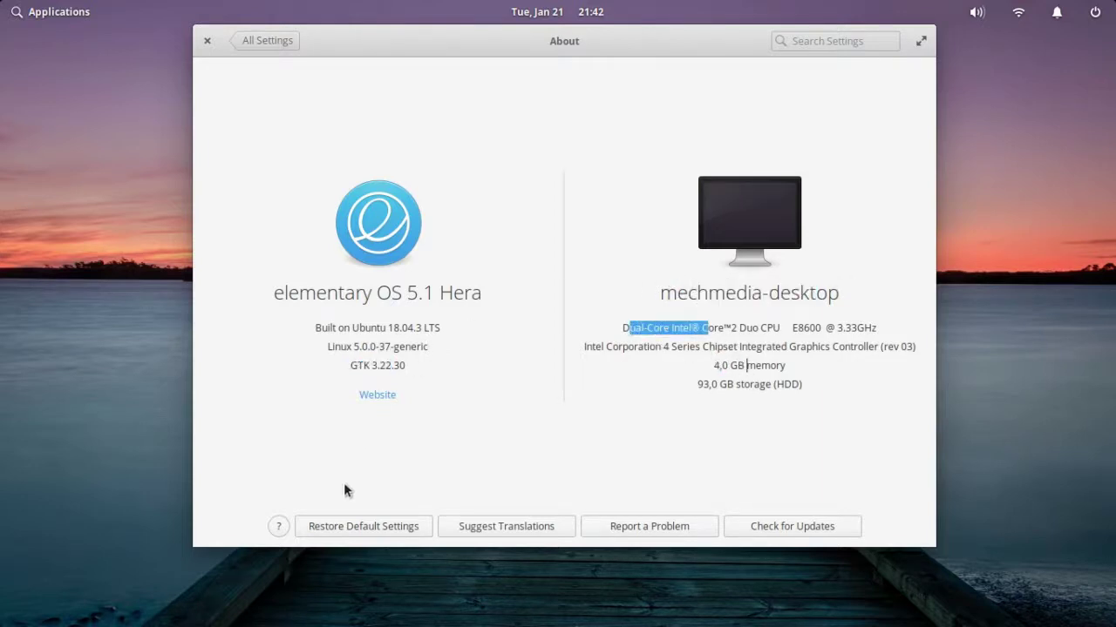
Step: Restore the system settings to the factory defaults from the About page, and close System Settings
click(354, 527)
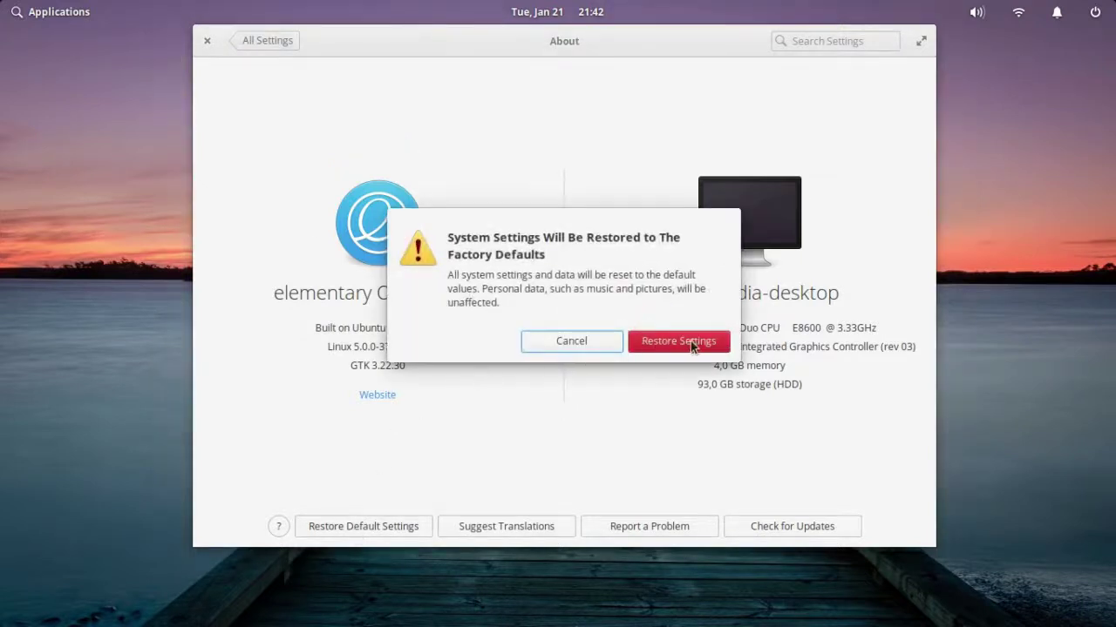
click(691, 341)
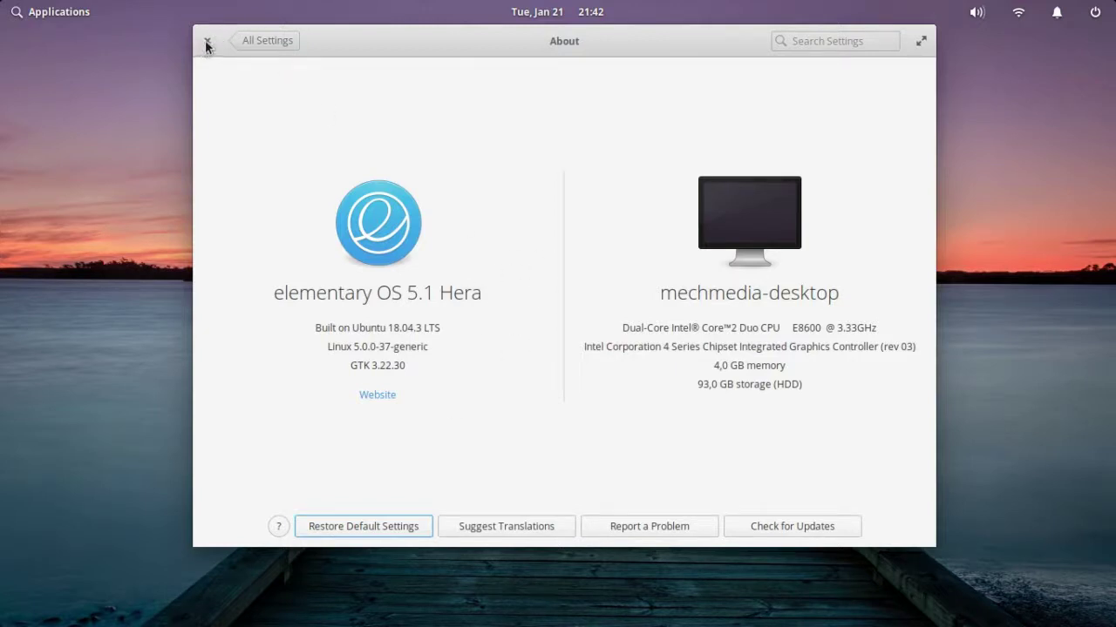
click(267, 45)
click(209, 40)
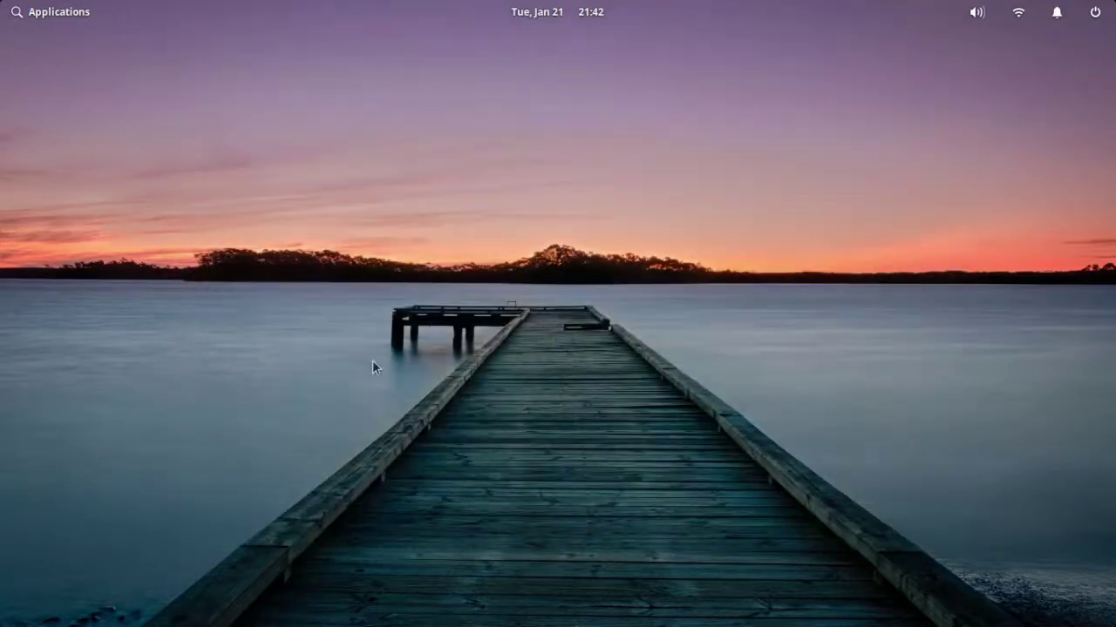
Step: Launch AppCenter and look through the app categories on its home page
click(45, 14)
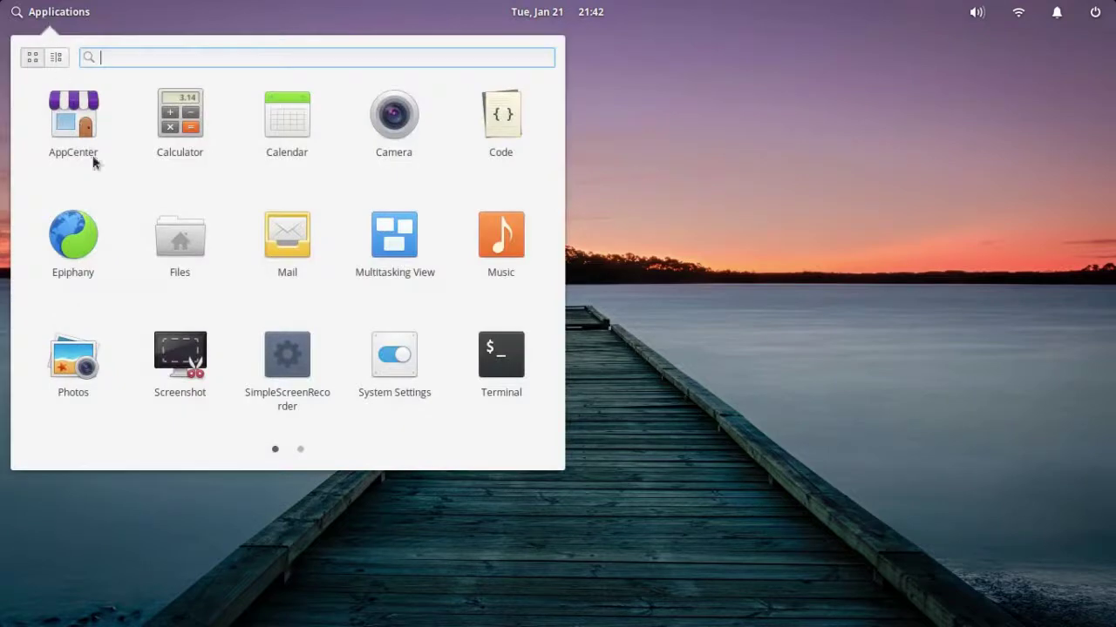
click(79, 113)
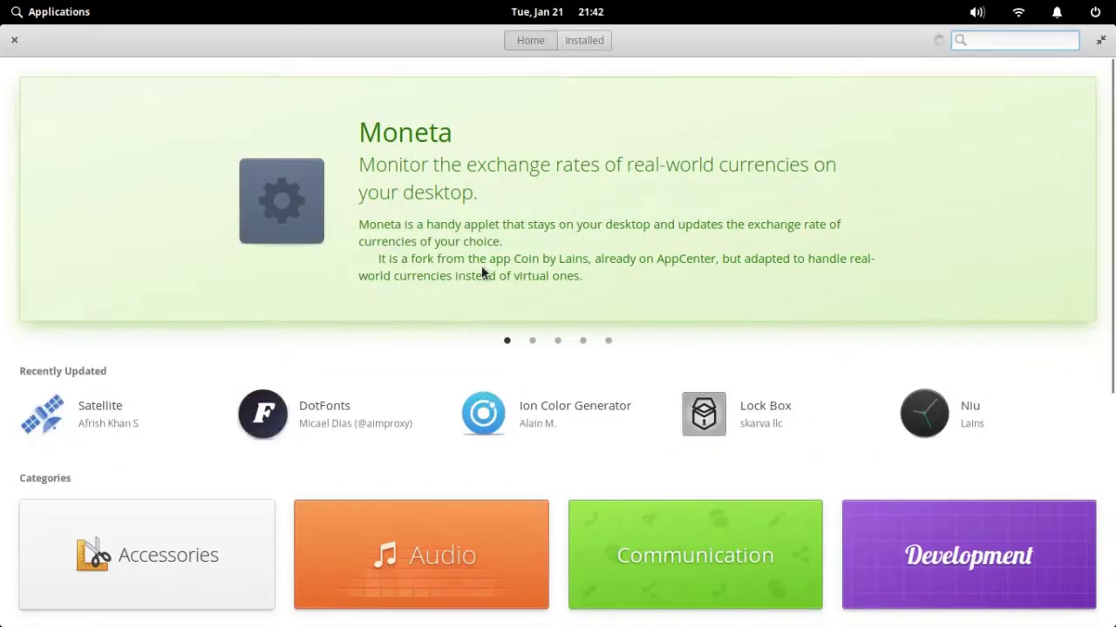
scroll(485, 275, down, 5)
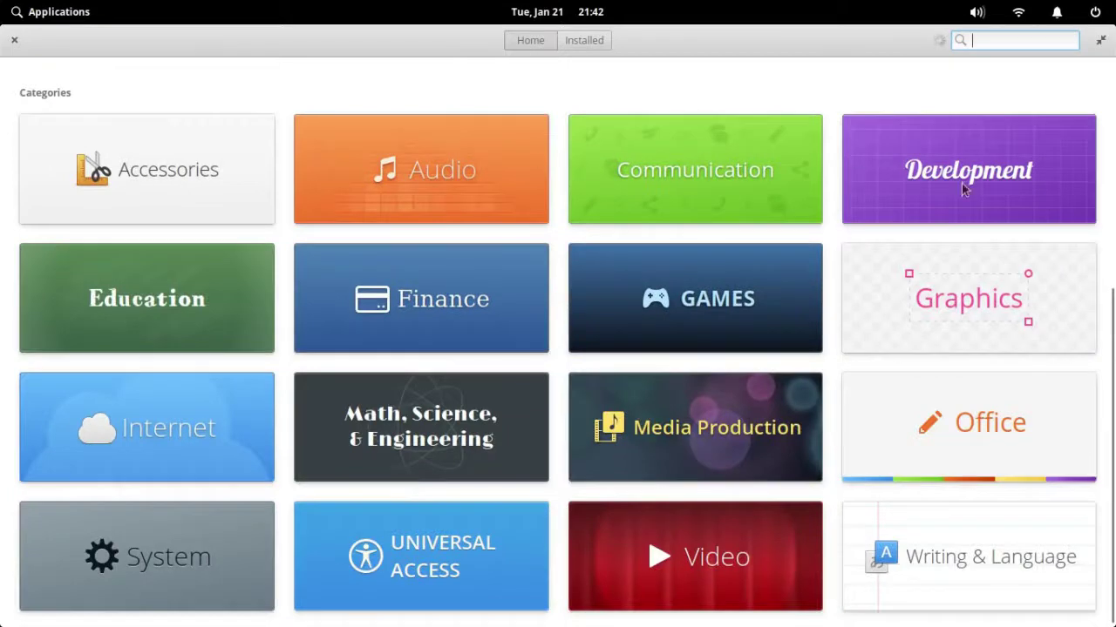
scroll(488, 406, down, 1)
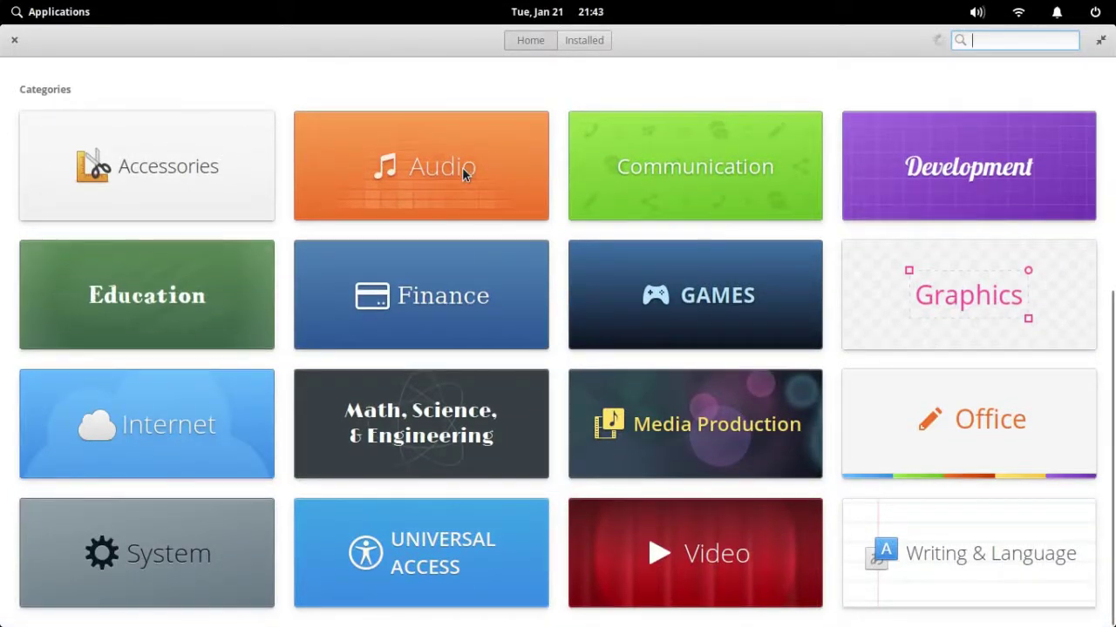
Step: Open the Audio category and browse its curated and non-curated apps
click(417, 190)
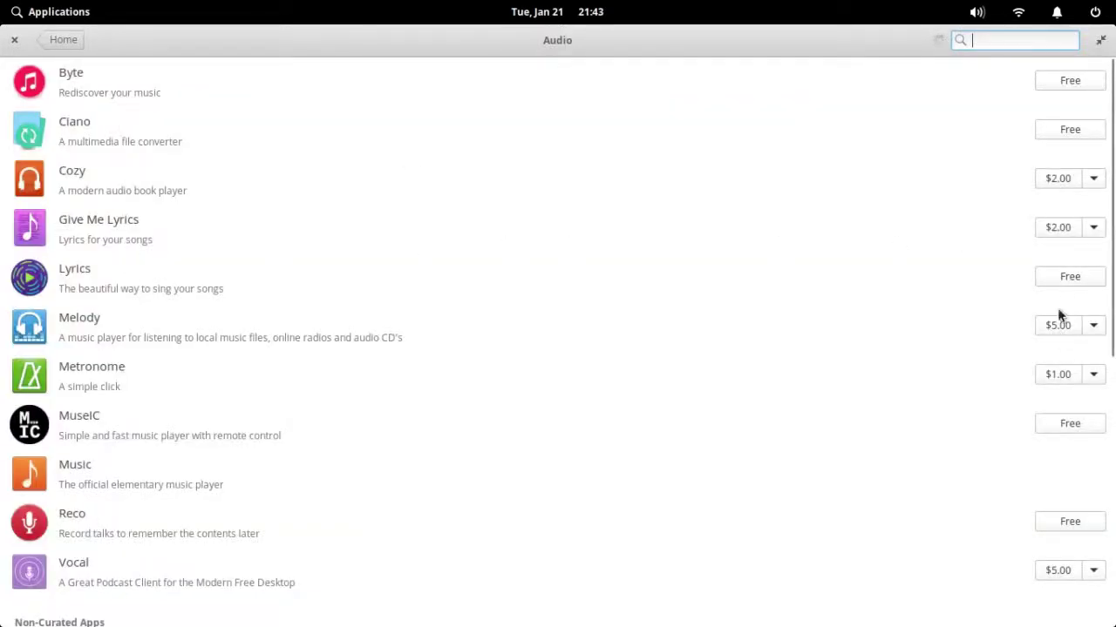
scroll(337, 274, down, 15)
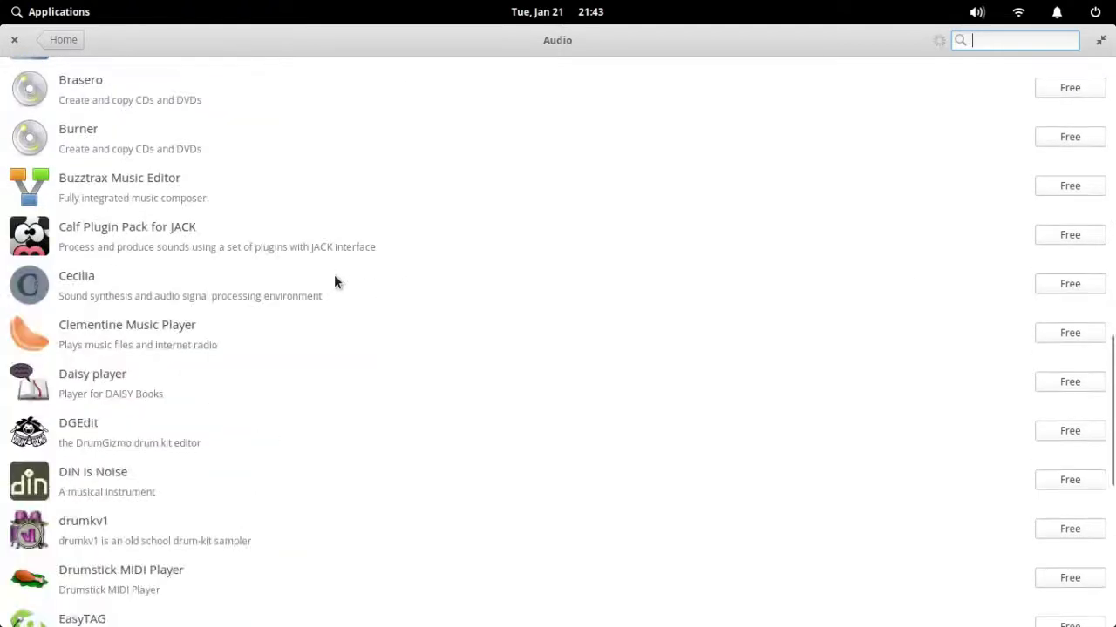
scroll(334, 277, up, 5)
scroll(334, 277, down, 6)
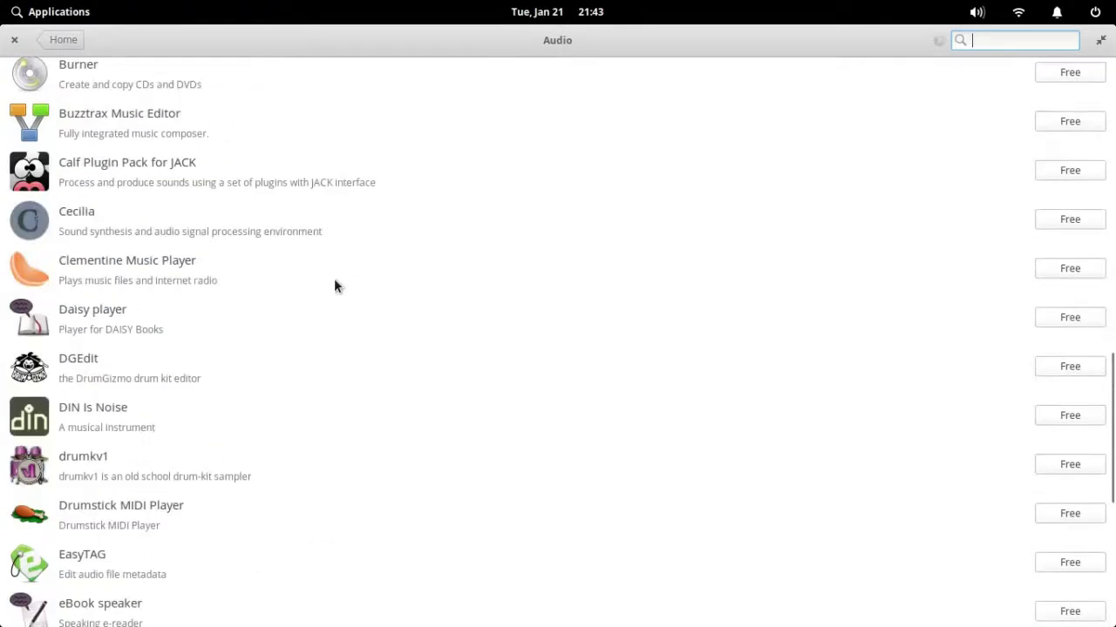
scroll(333, 287, down, 5)
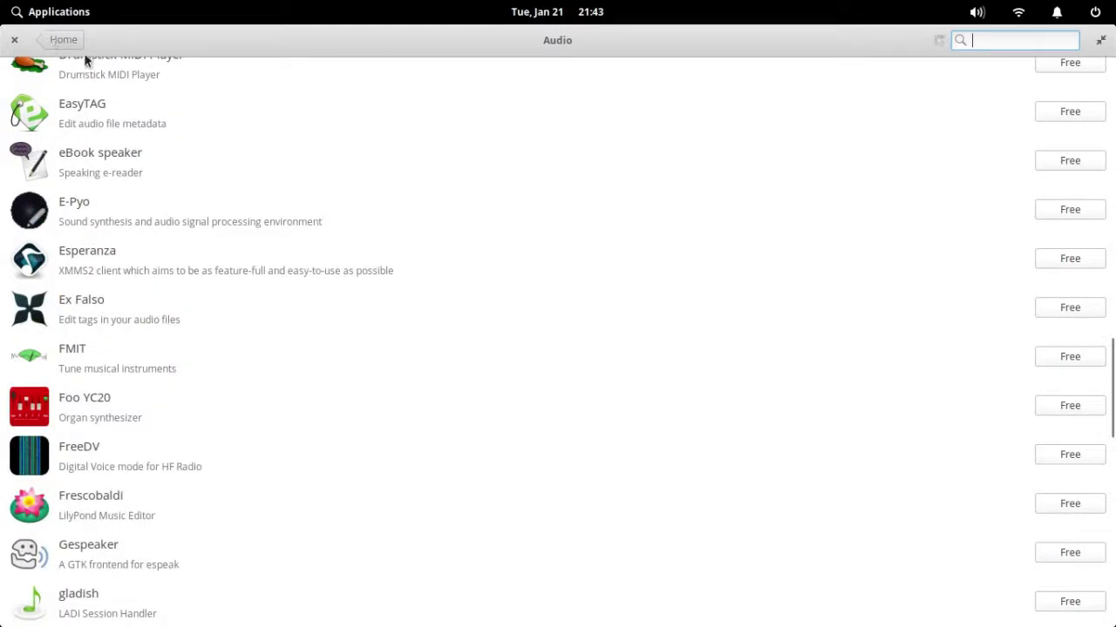
Step: Start installing Esperanza, decline the non-curated app installation, and return to the category overview
click(1072, 260)
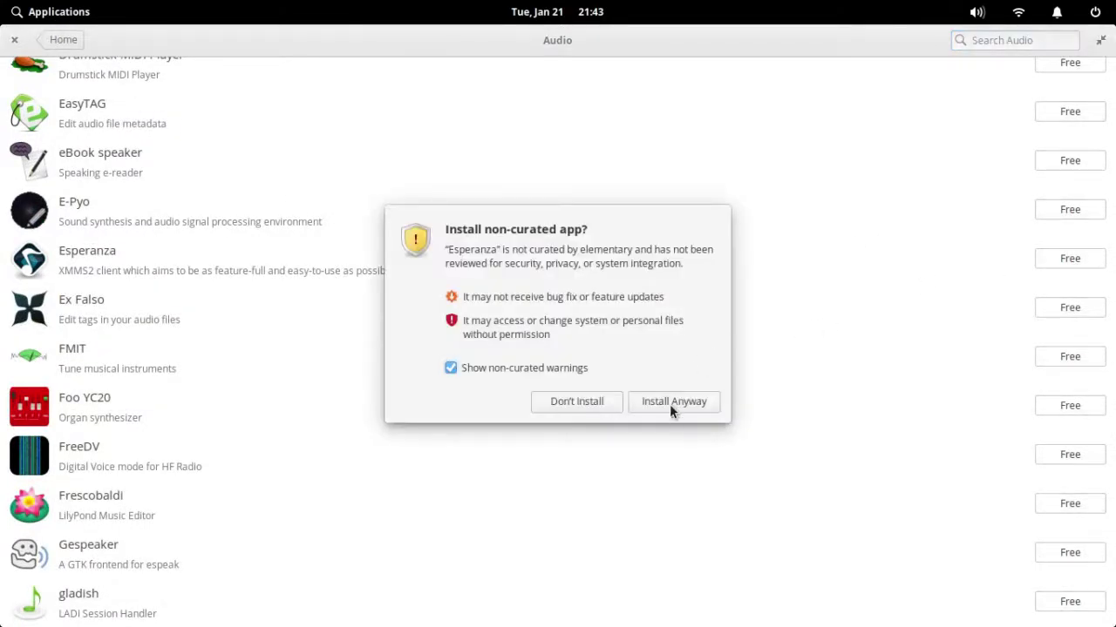
click(577, 403)
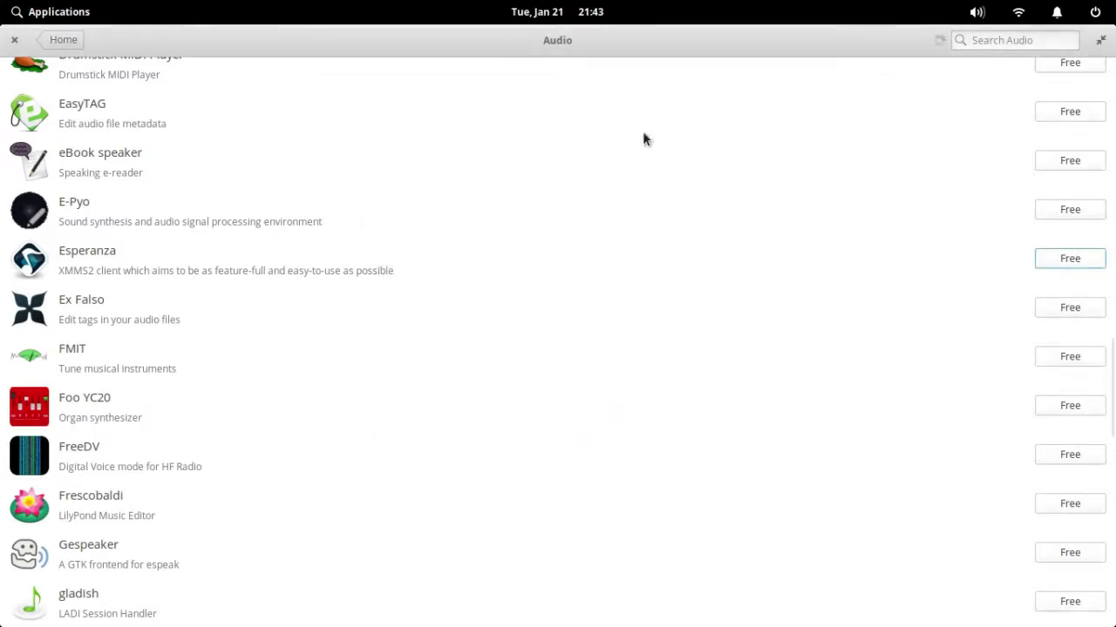
click(61, 40)
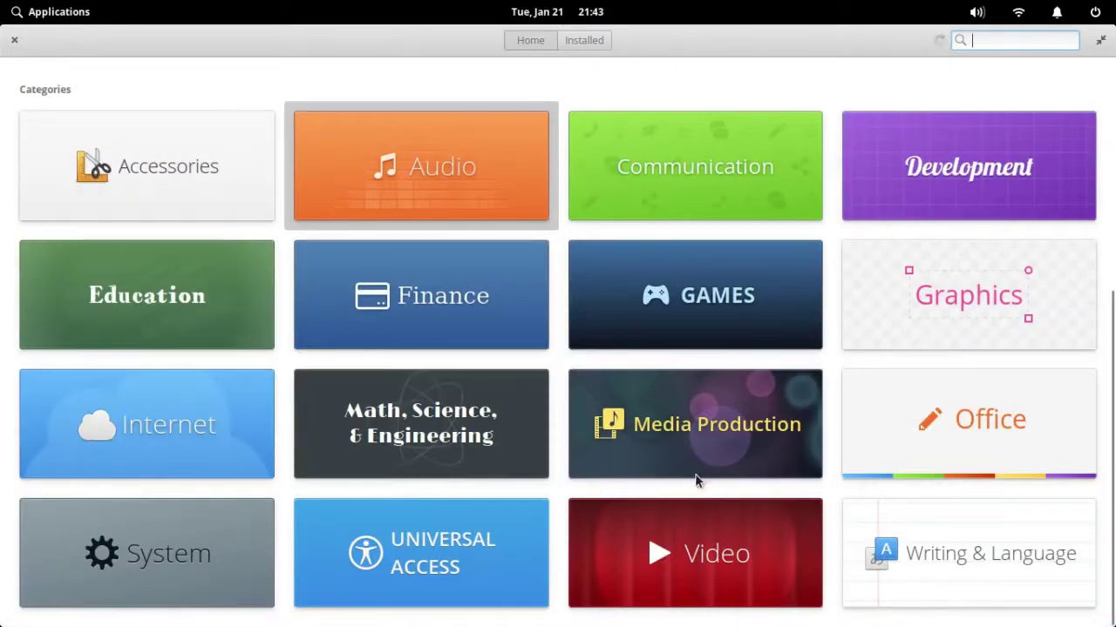
Step: Browse the apps in the Video category and return to the beginning of the AppCenter home page
click(682, 533)
scroll(163, 389, down, 5)
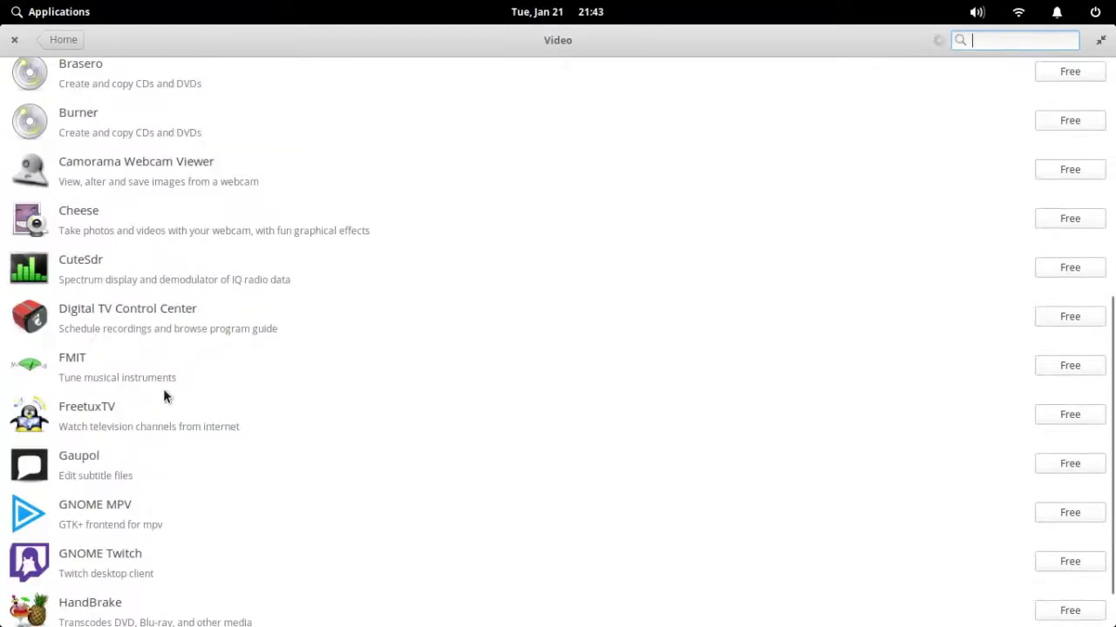
scroll(163, 389, up, 2)
scroll(163, 388, down, 10)
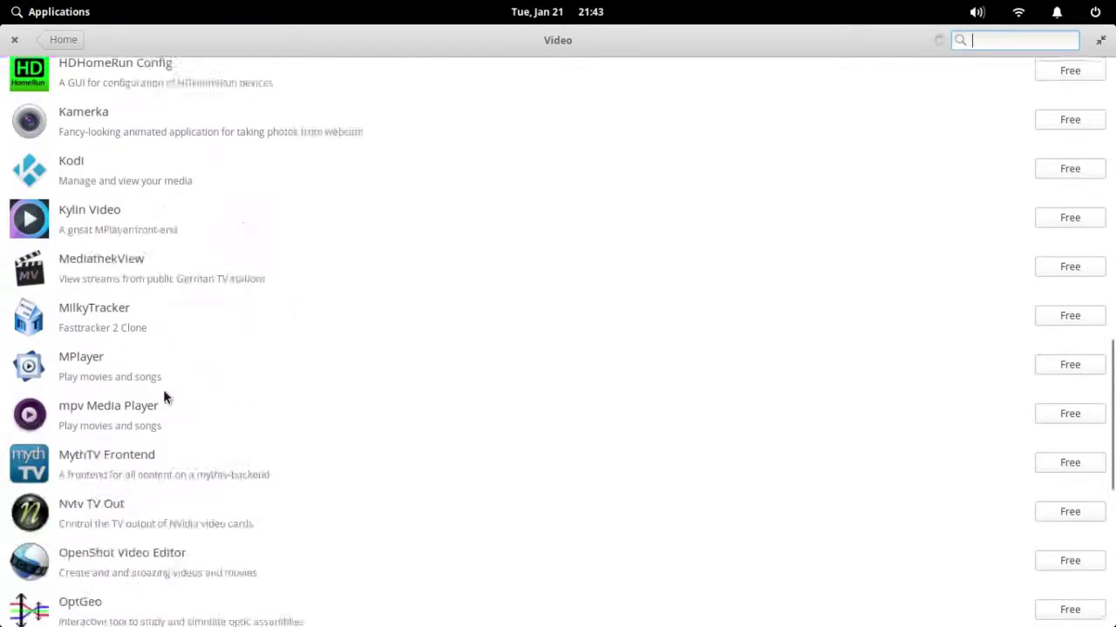
click(53, 39)
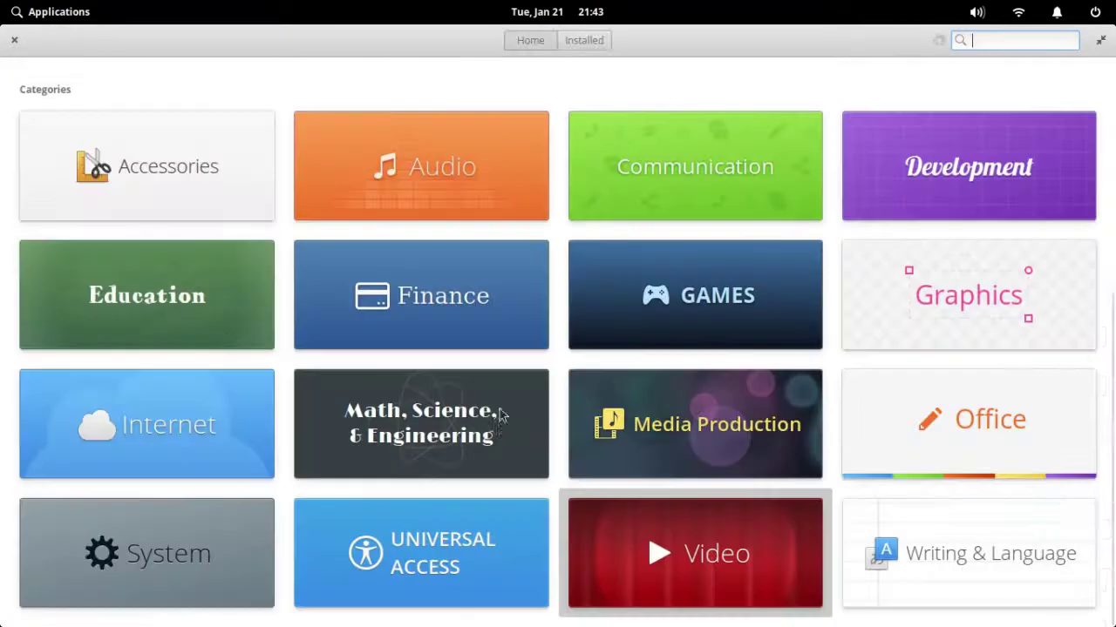
scroll(557, 526, up, 5)
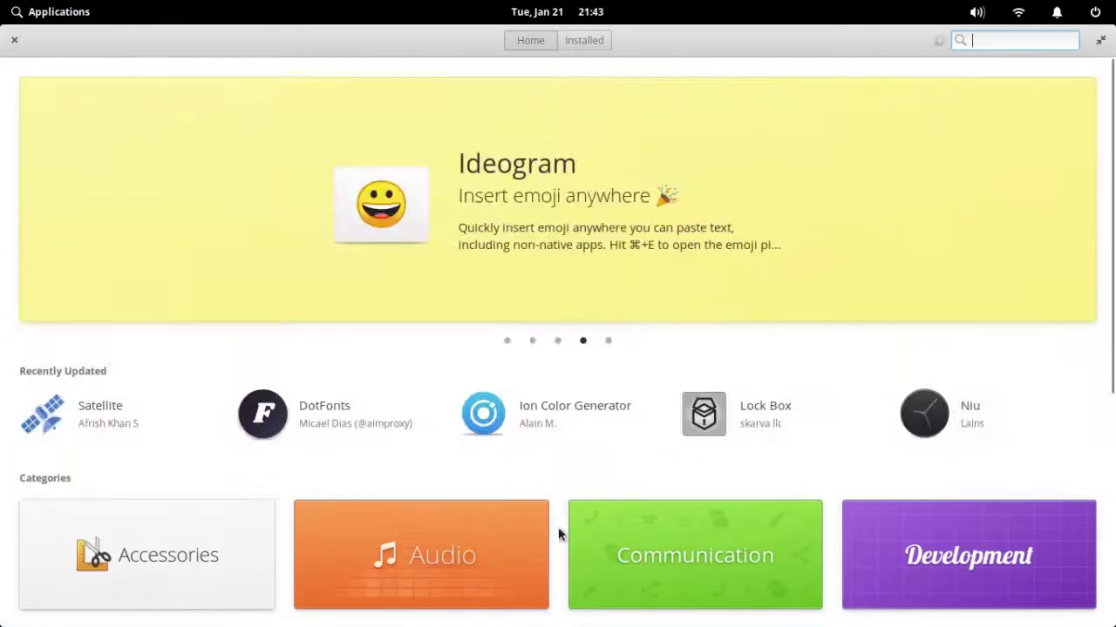
Step: Examine the installed apps and available updates, including the details page of Code, and return to the installed list
click(583, 39)
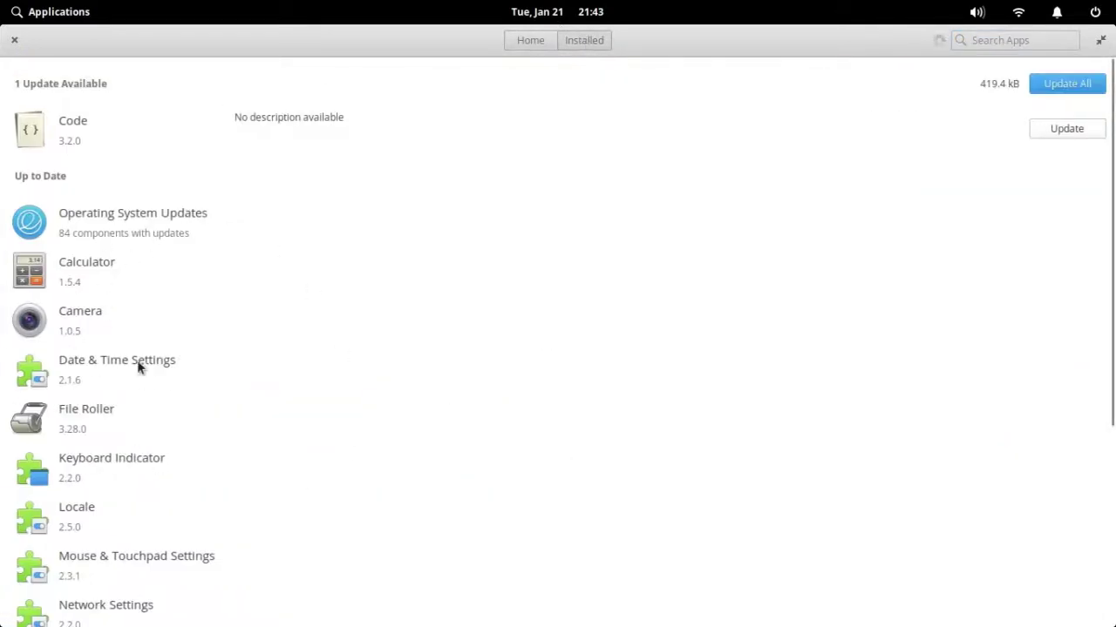
scroll(194, 397, down, 5)
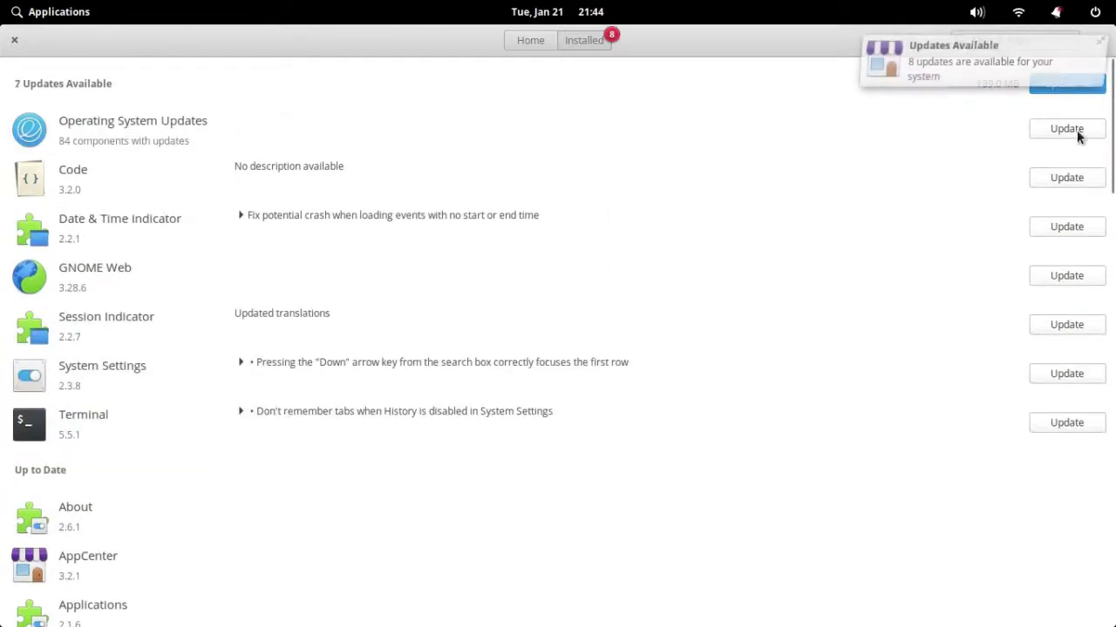
mouse_move(898, 68)
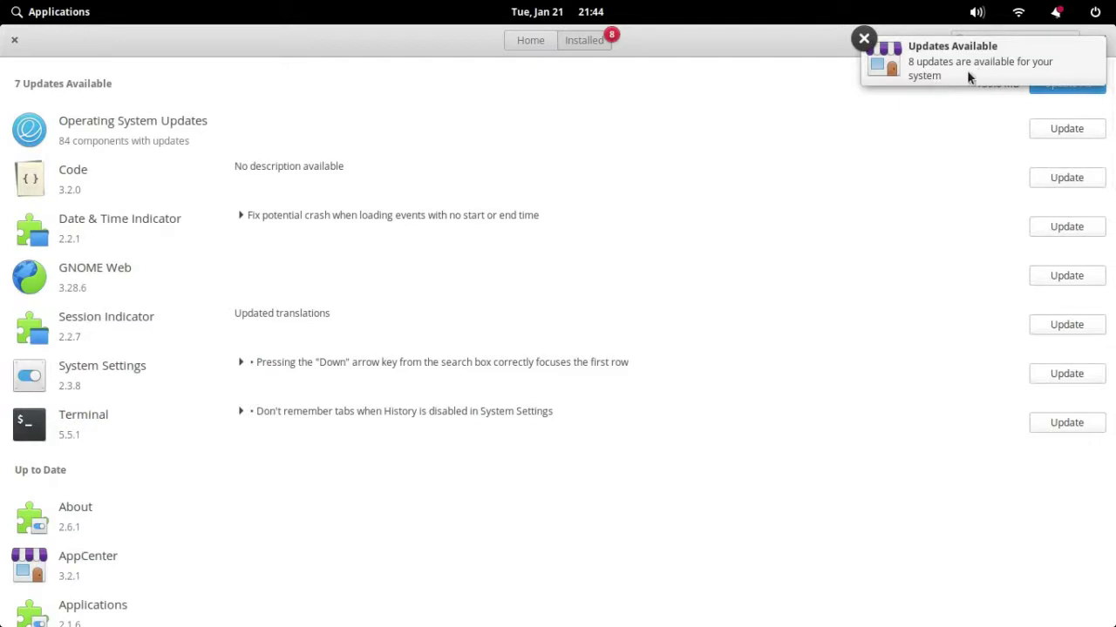
click(925, 168)
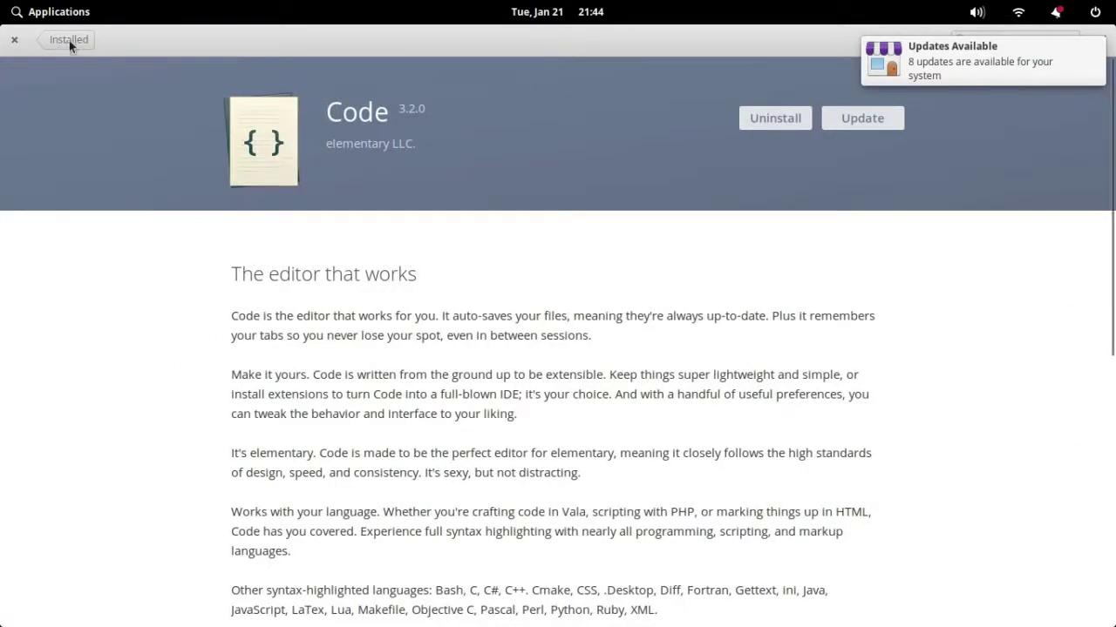
click(69, 41)
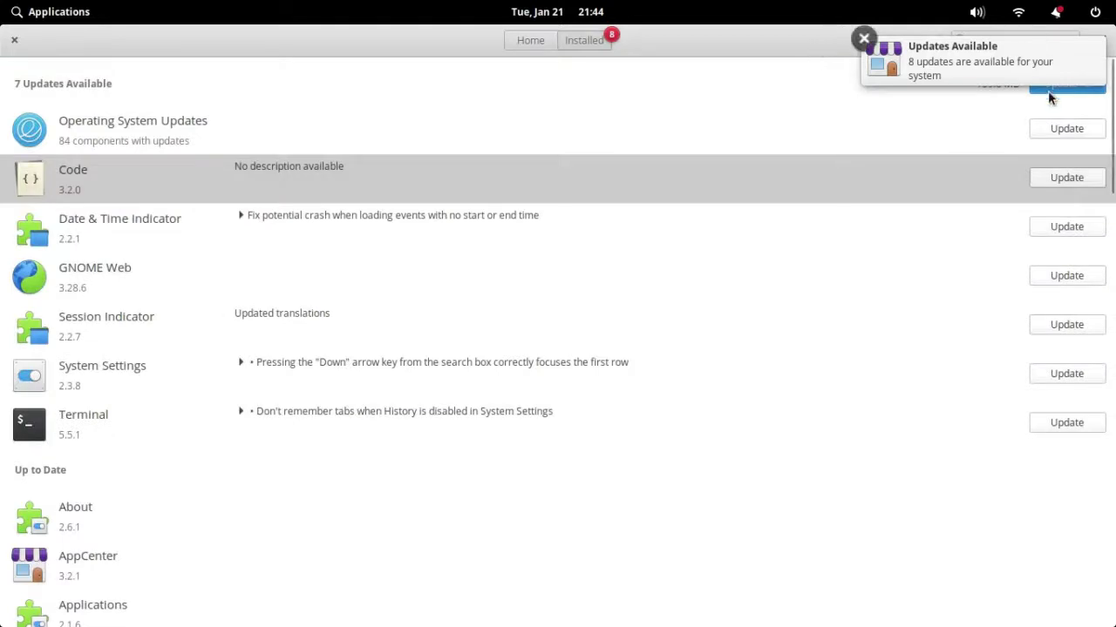
Step: Dismiss the Updates Available notification, go back to the AppCenter home page, and close AppCenter
click(864, 39)
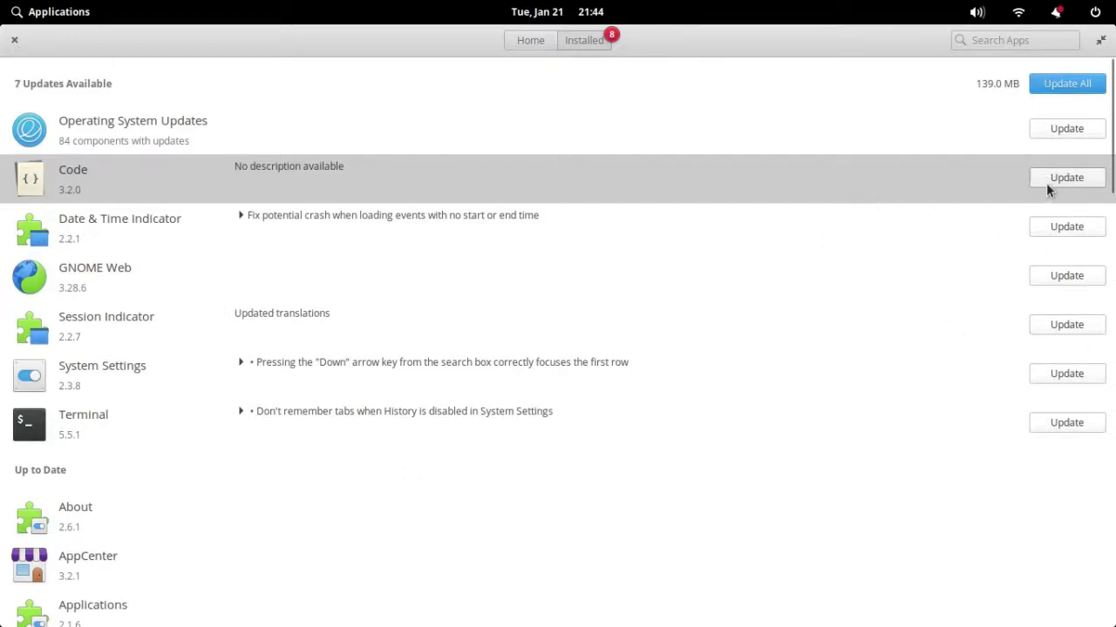
click(535, 44)
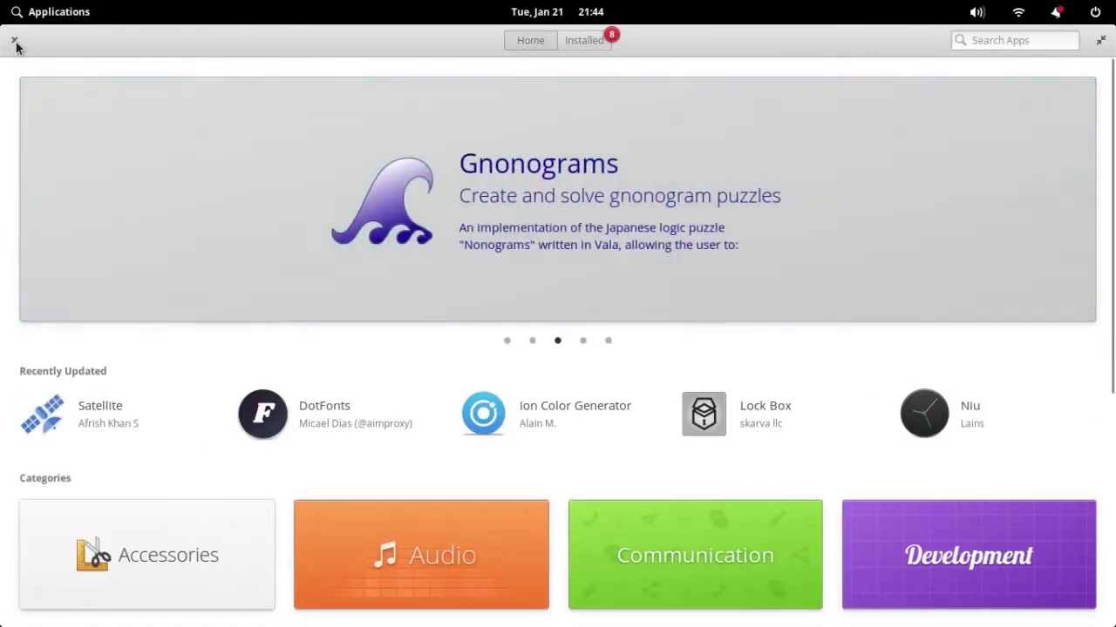
click(15, 43)
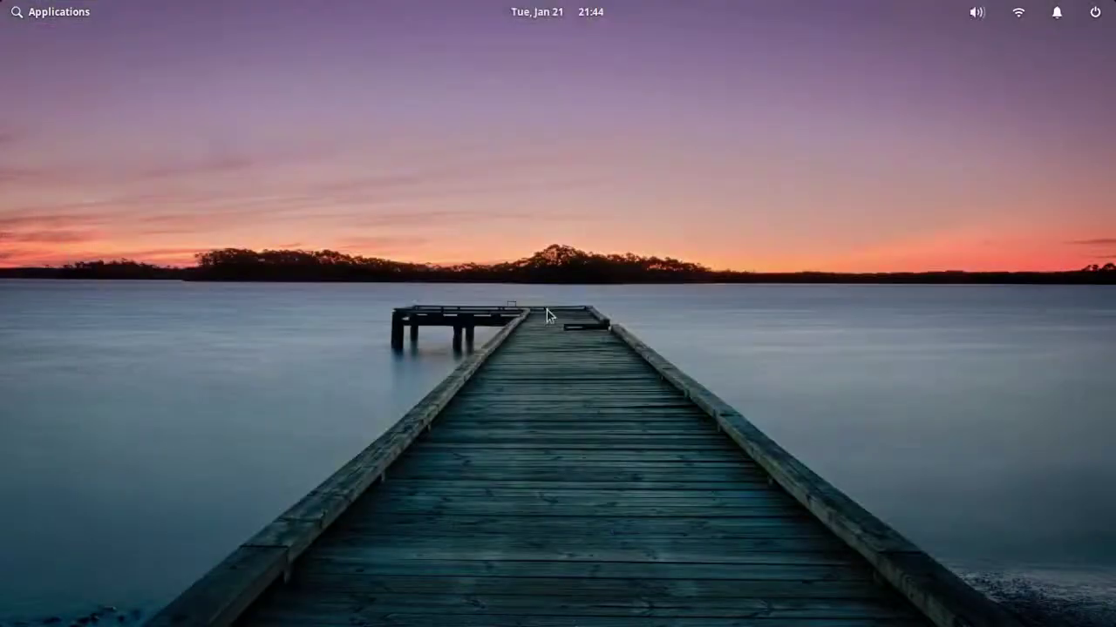
Step: Launch Terminal from the applications menu, reposition its window slightly higher, and maximize it
click(59, 12)
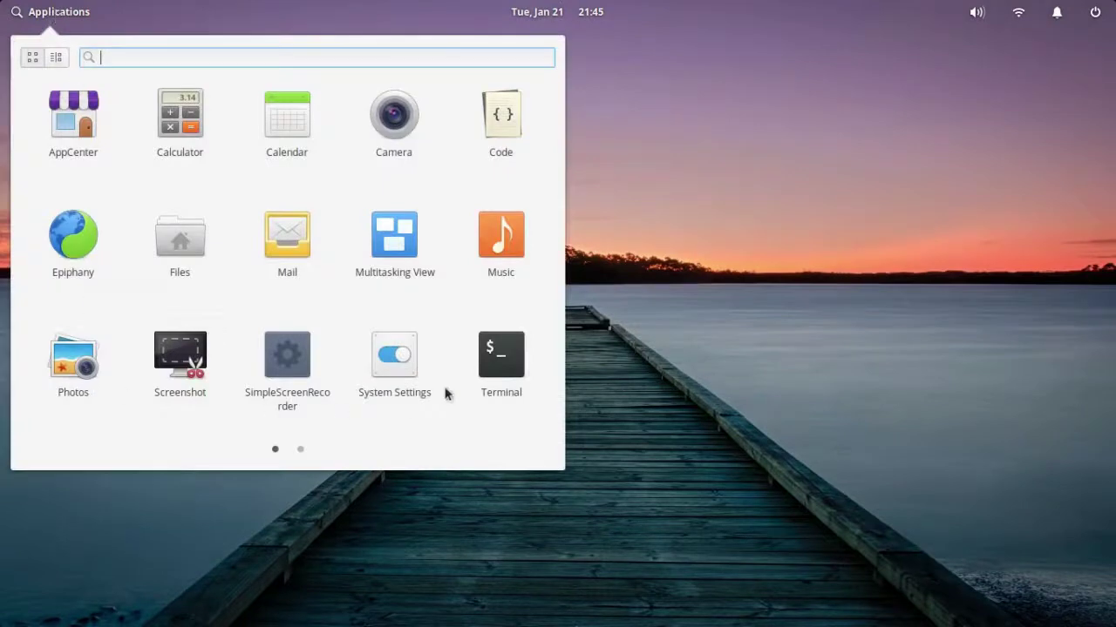
click(511, 376)
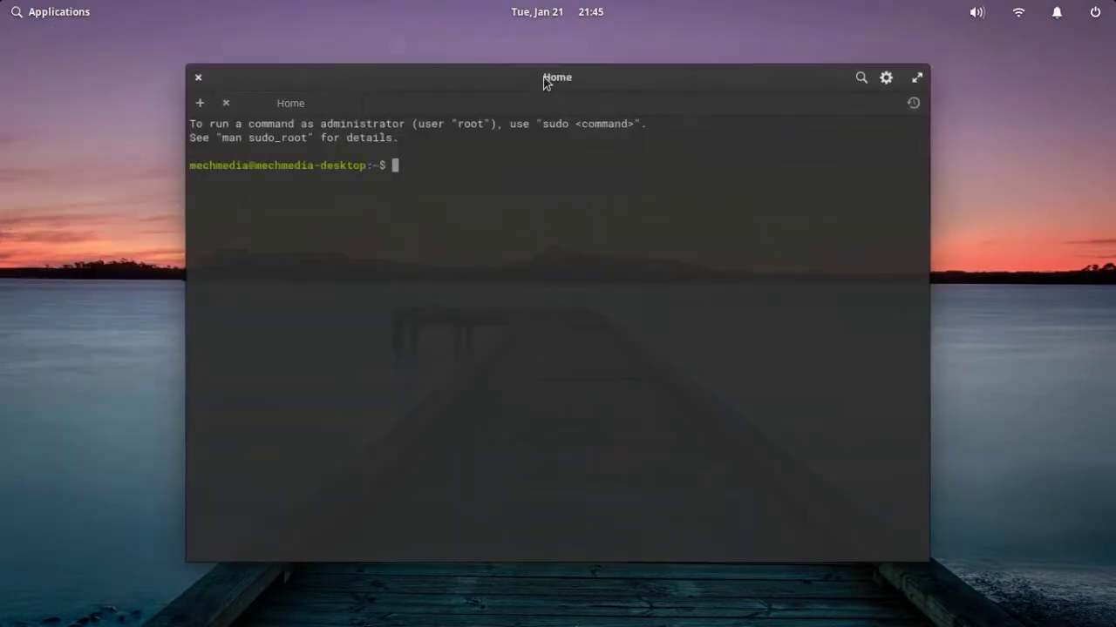
drag(542, 76, 529, 49)
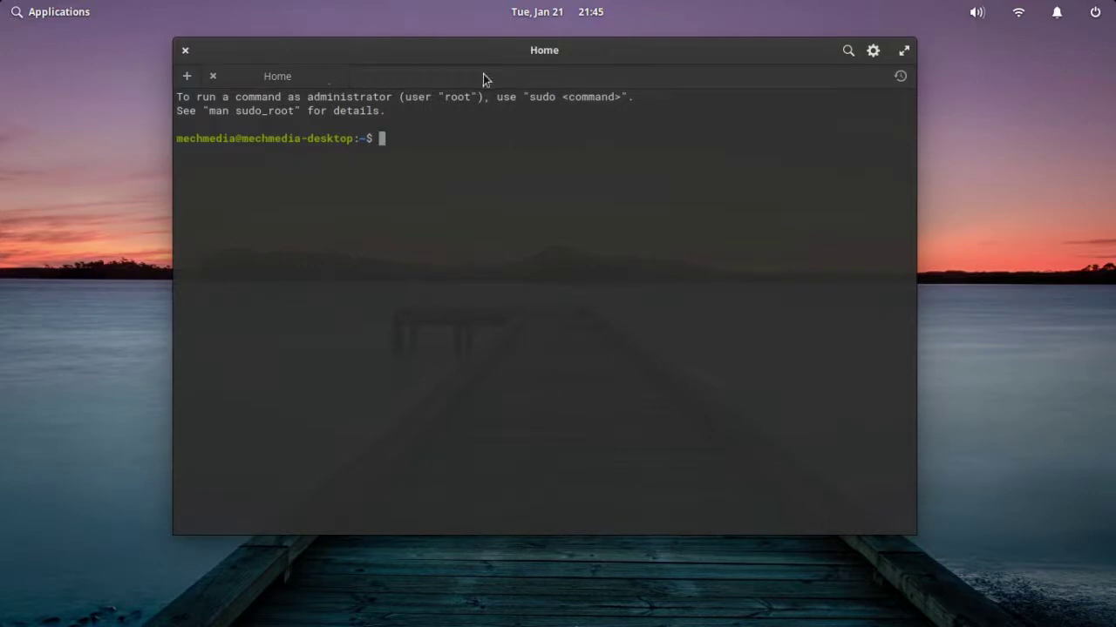
click(902, 51)
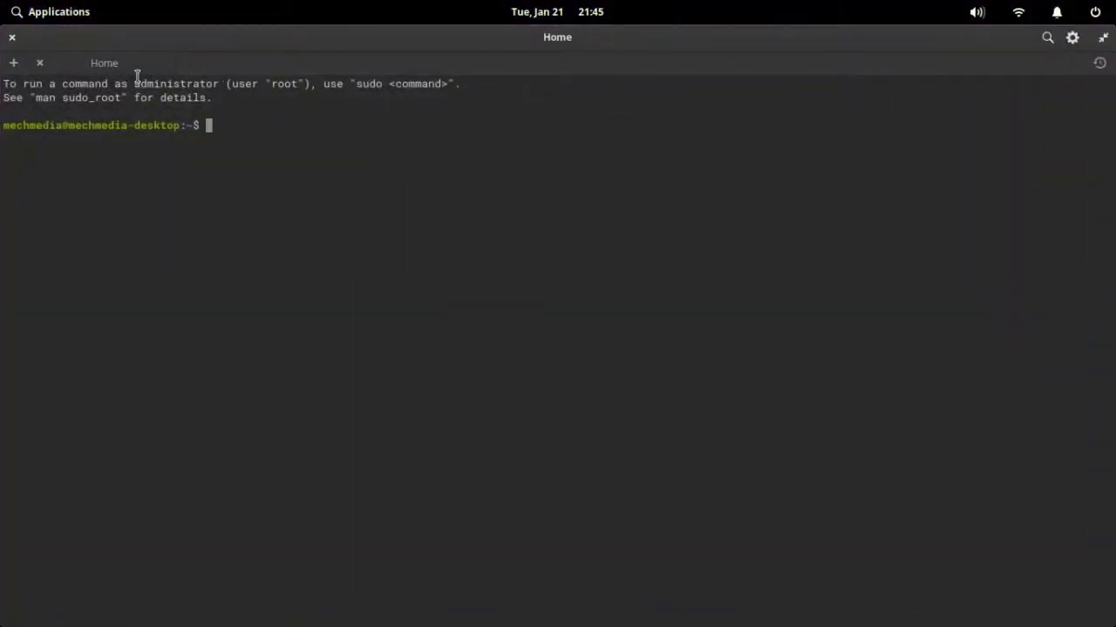
Step: Open five additional tabs in the terminal window
click(14, 64)
click(14, 65)
click(13, 66)
click(14, 65)
click(14, 65)
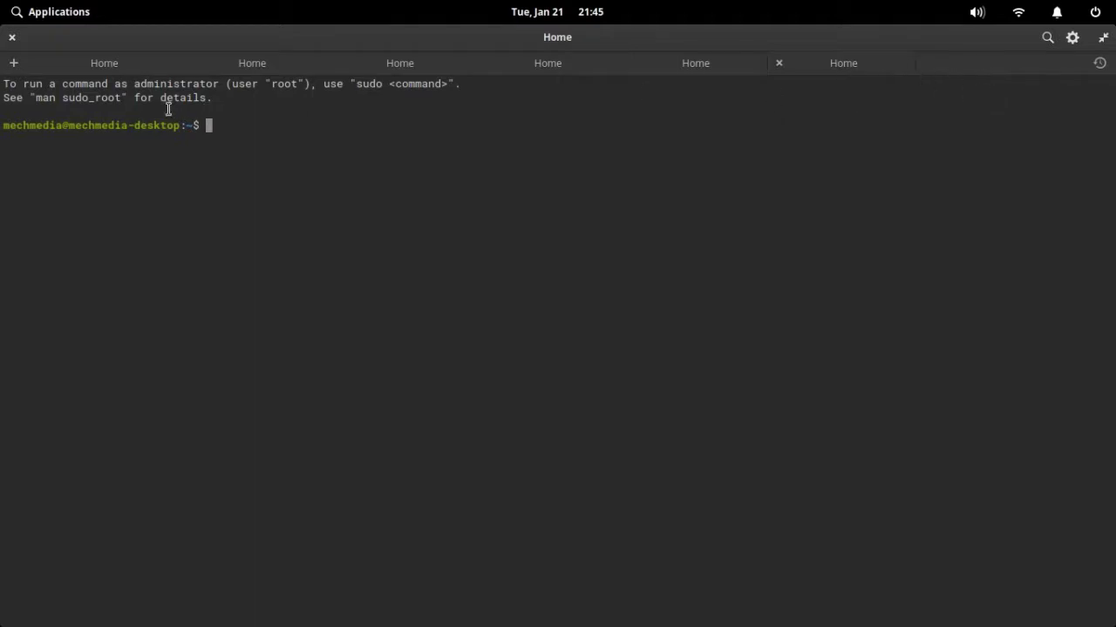
Step: Close the terminal window with all its tabs, then briefly view the applications menu and dismiss it
click(12, 37)
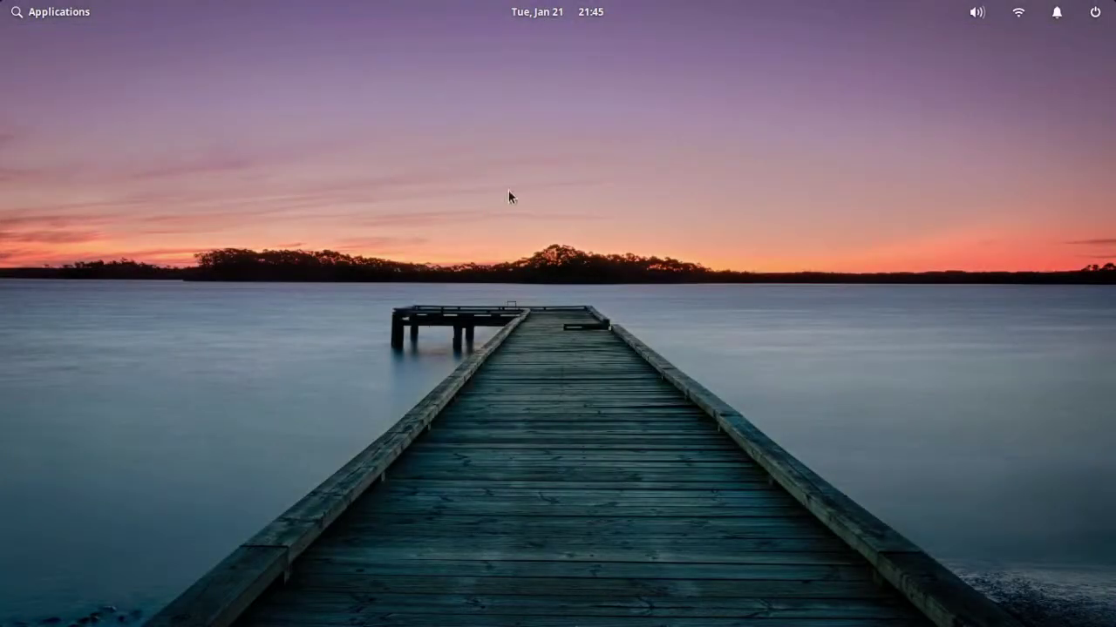
click(75, 14)
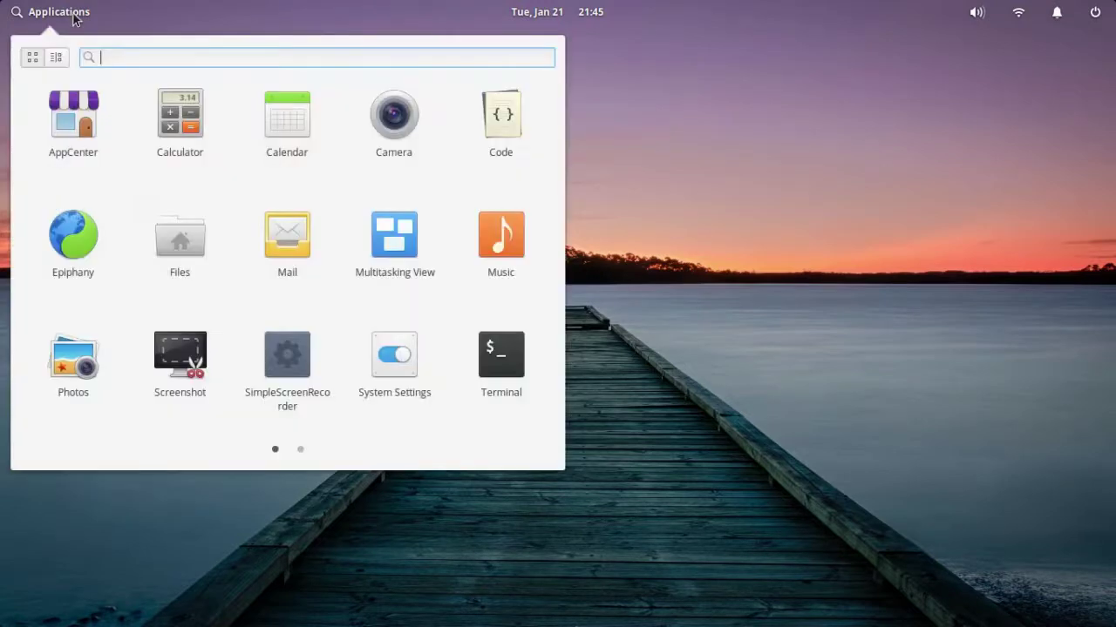
click(807, 232)
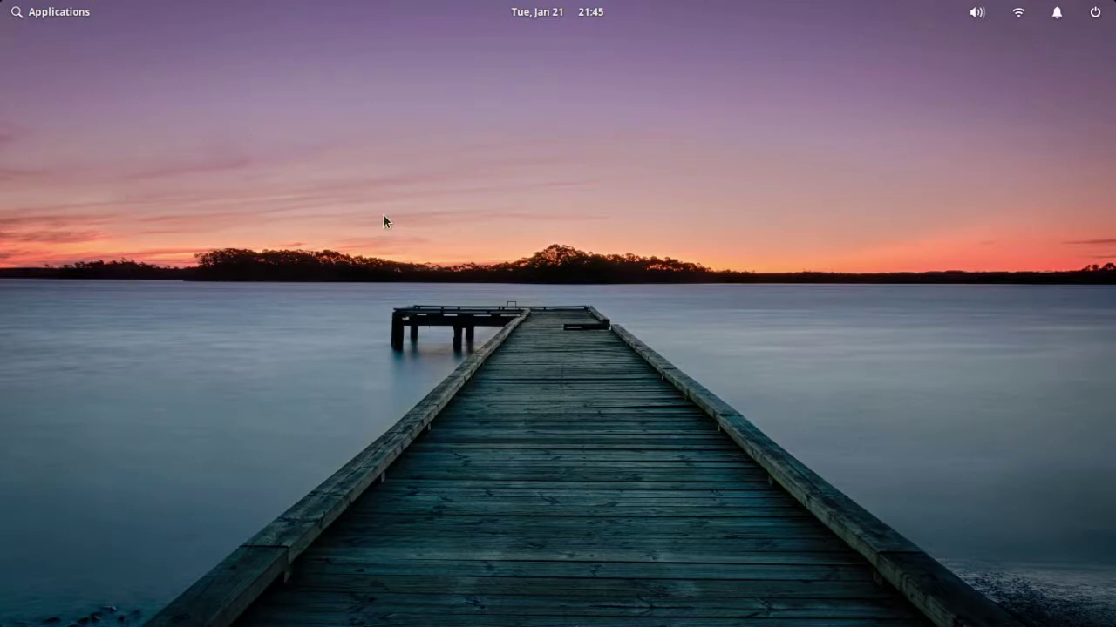
click(72, 18)
click(899, 260)
Step: Look through the pages of the applications menu and launch AppCenter from it
click(39, 14)
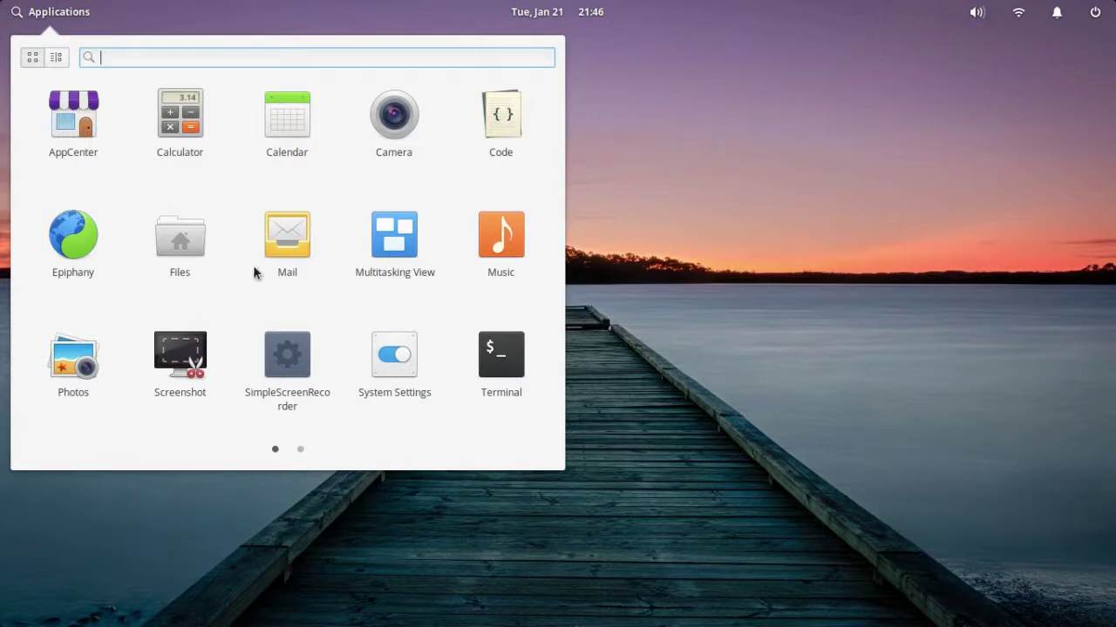
scroll(253, 267, down, 1)
scroll(253, 267, up, 1)
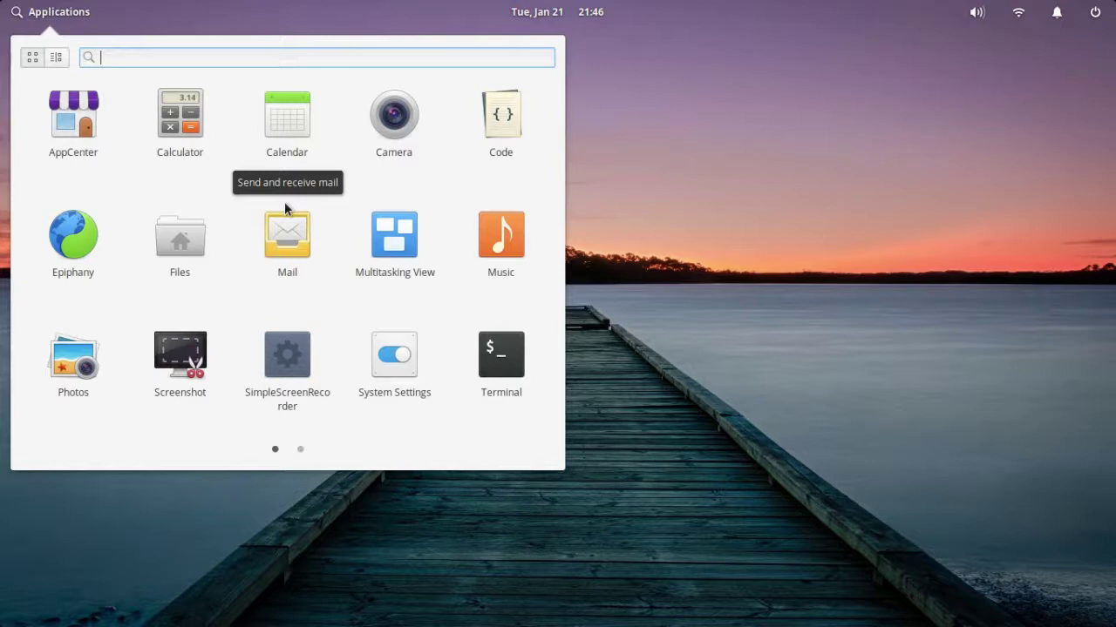
key(Down)
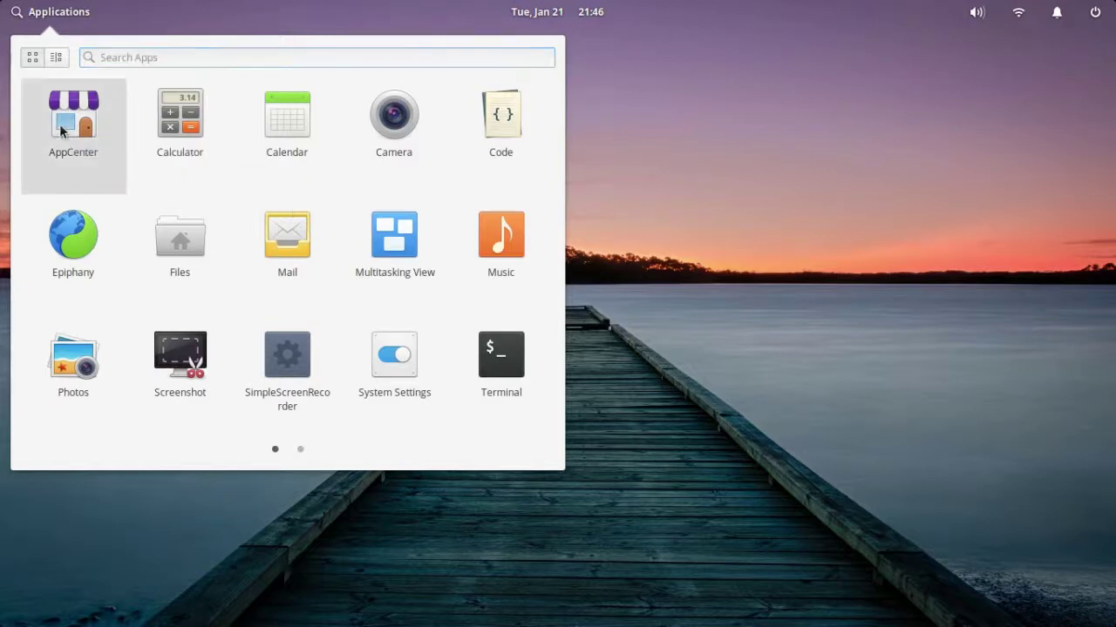
key(Escape)
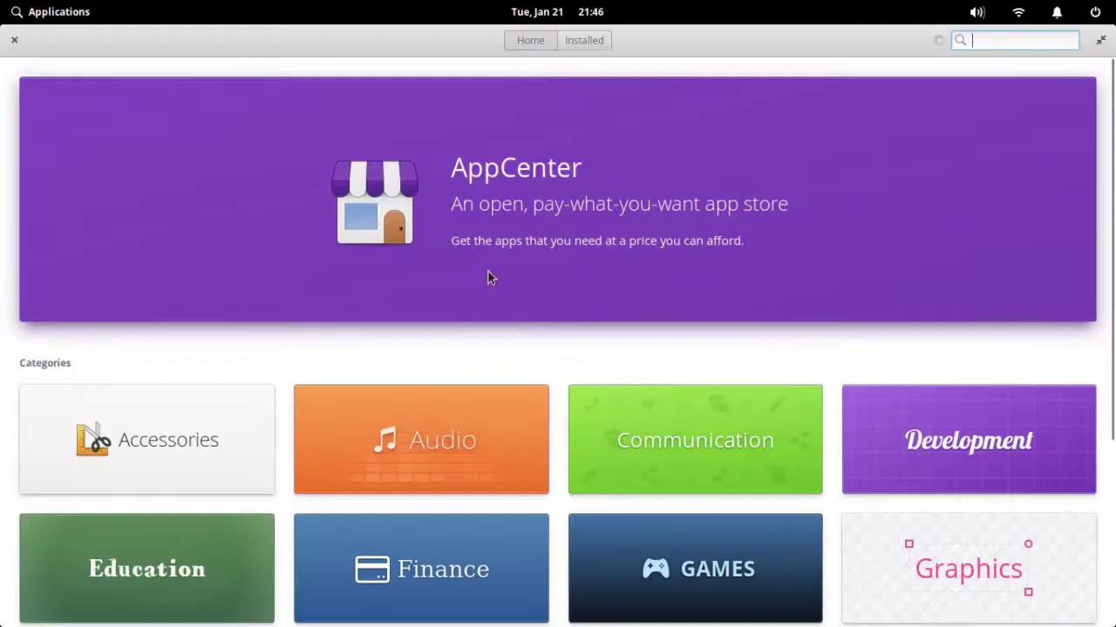